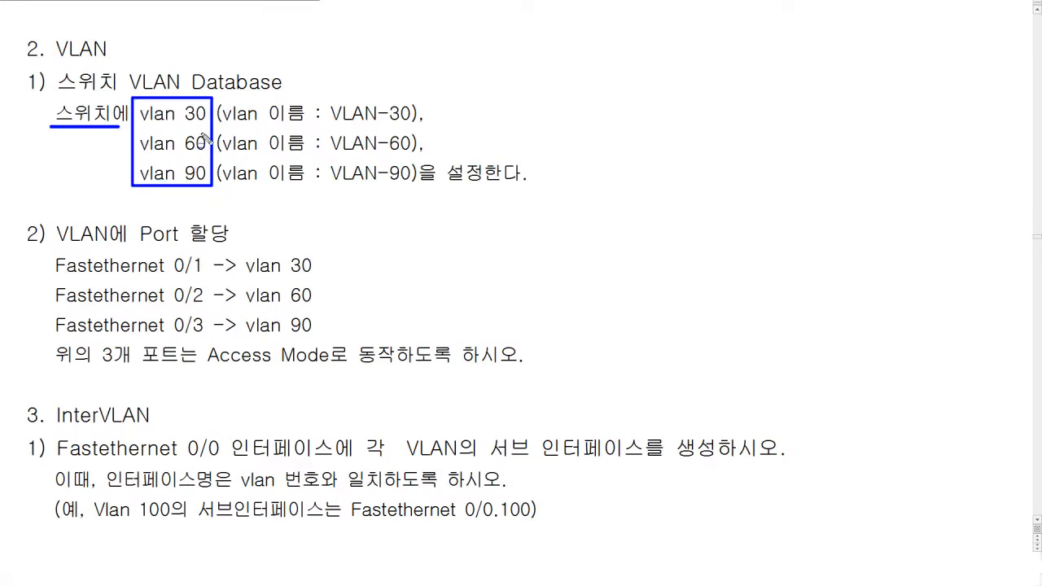
left_click_drag(330, 123, 414, 123)
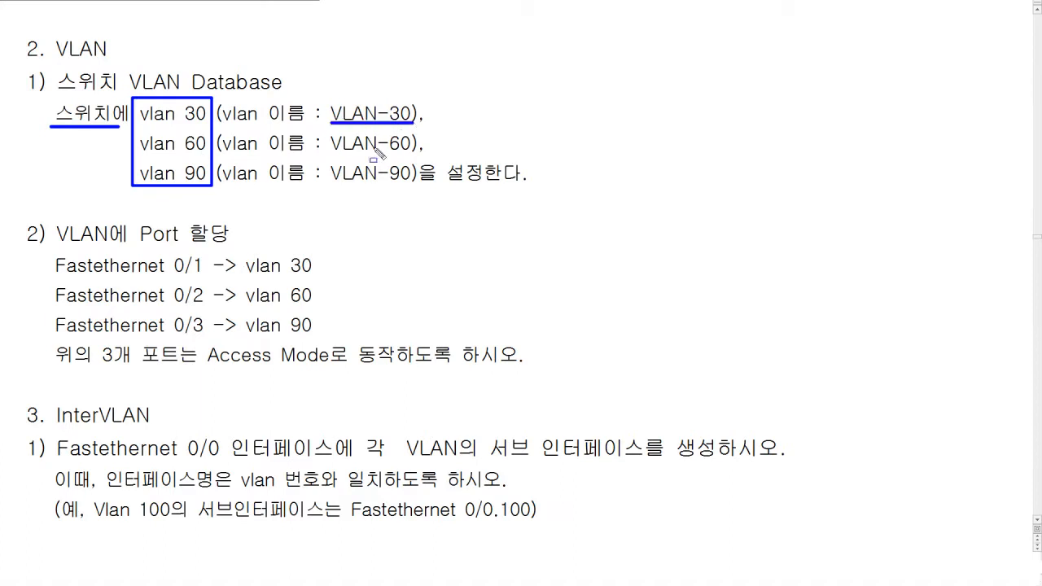
left_click_drag(331, 153, 410, 153)
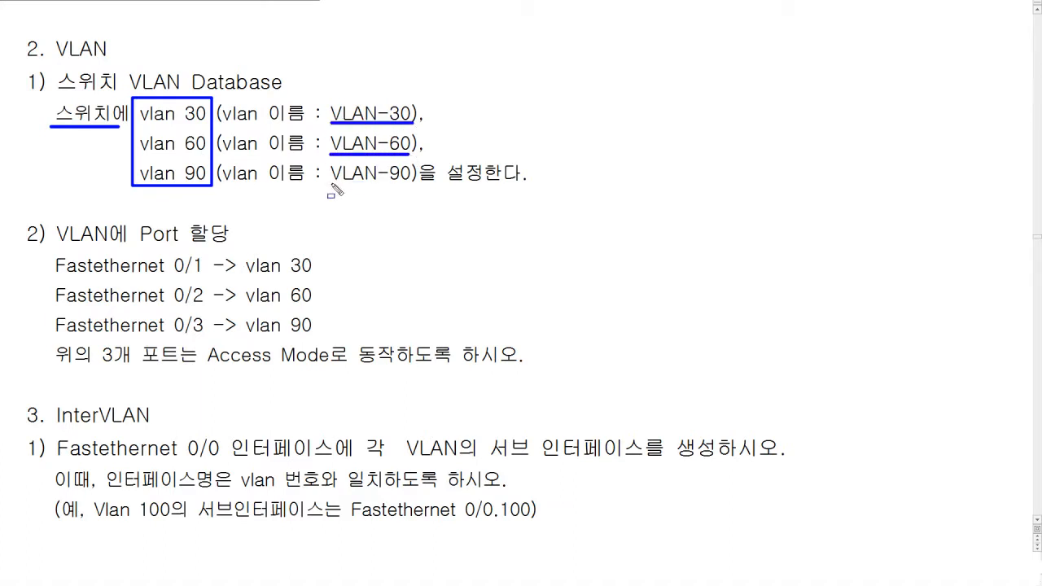
left_click_drag(331, 183, 409, 184)
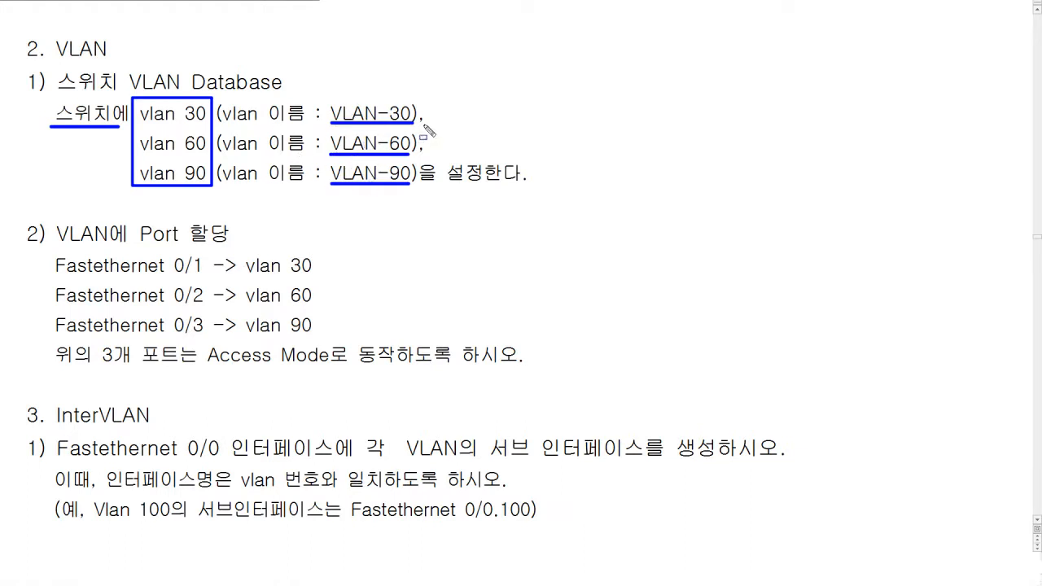
mouse_move(328, 95)
left_mouse_down()
mouse_move(364, 188)
mouse_move(414, 195)
left_mouse_up()
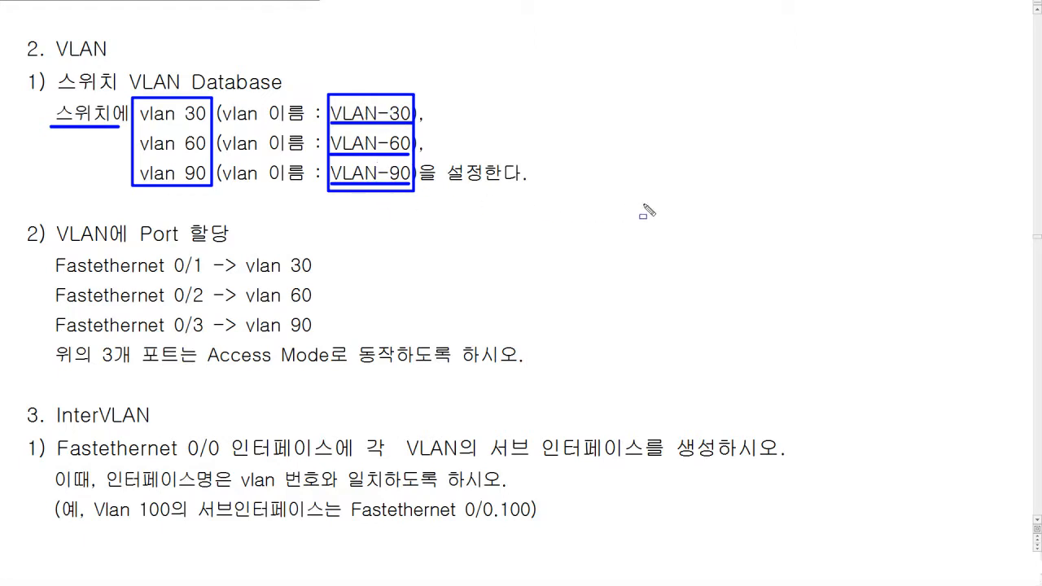
key("Escape")
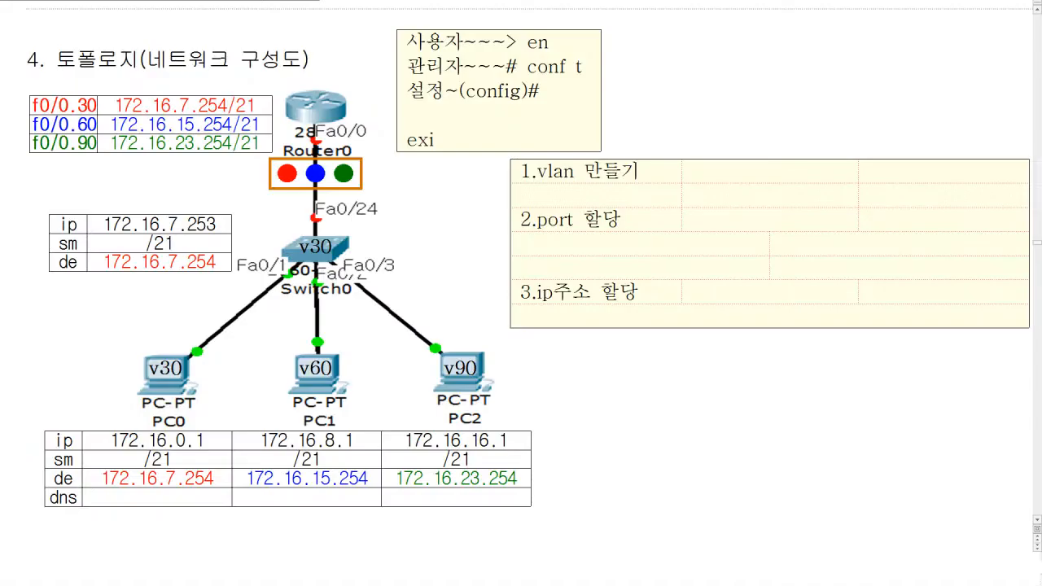
Step: Under "1.vlan 만들기", write the VLAN 30 commands: vlan 30, name VLAN-30, exi
type("vlan 30")
key("Return")
type("nam")
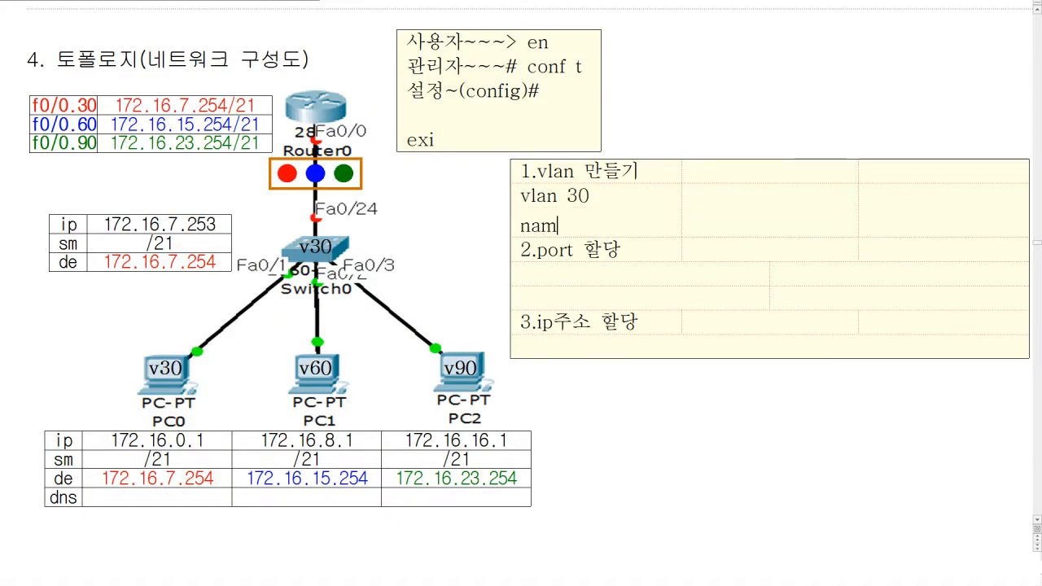
type("e VLAN-30")
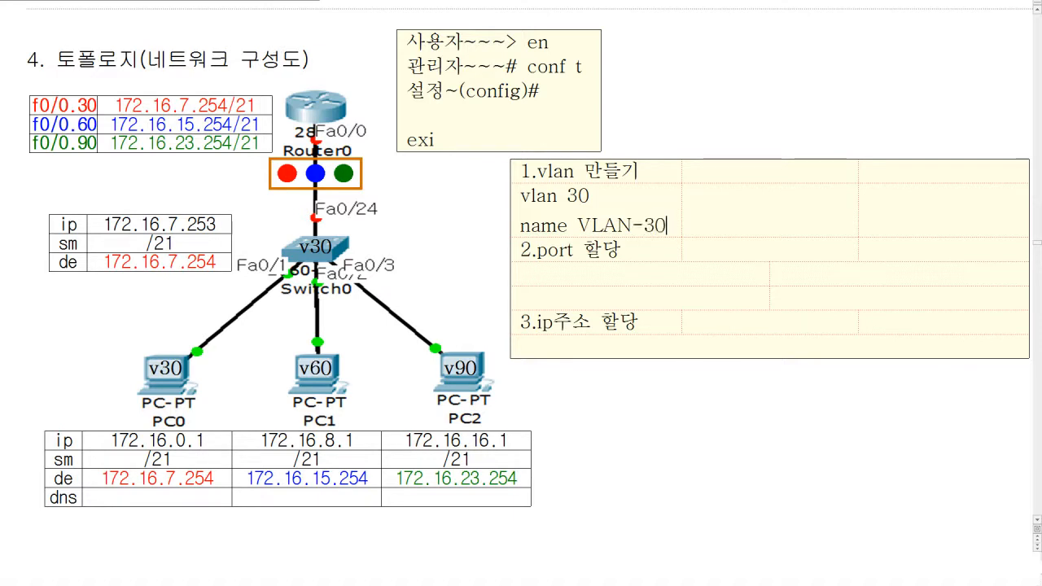
key("Return")
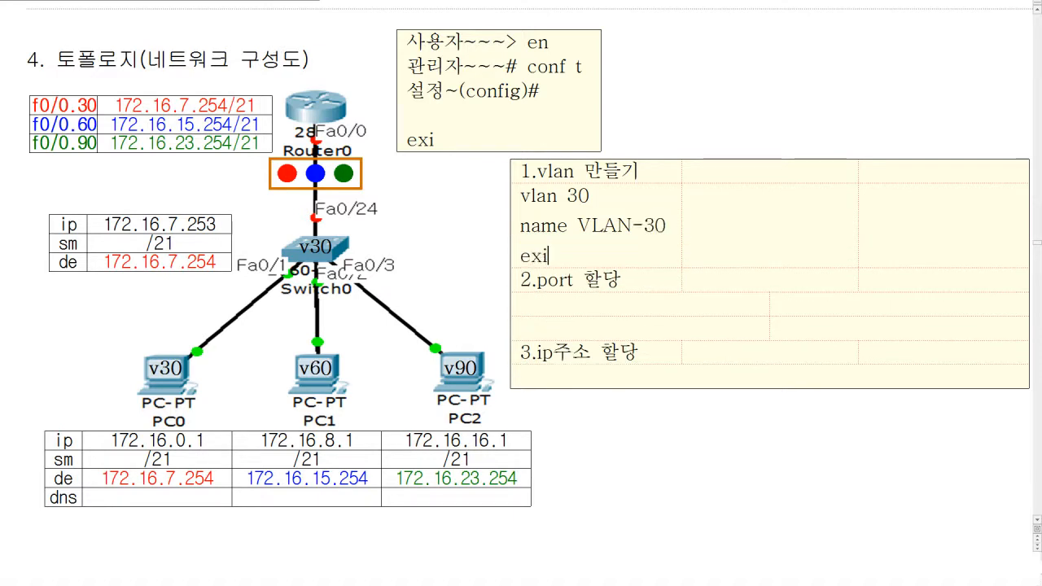
Step: In the adjacent cell of the VLAN row, write the VLAN 60 commands: vlan 60, name VLAN-60, exi
type("vlan 60")
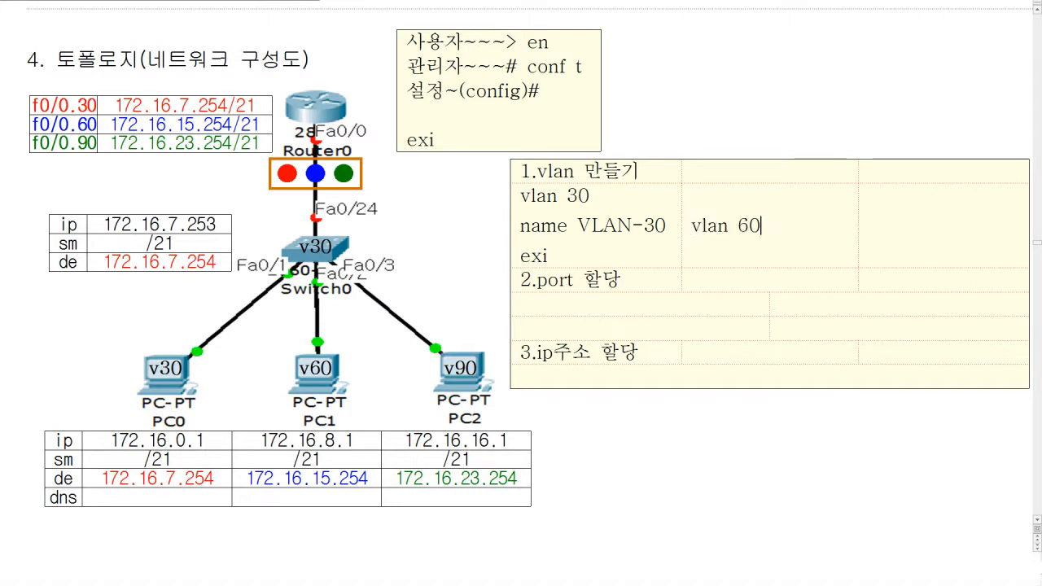
key("Return")
type("name VLAN-60")
key("Return")
type("exi")
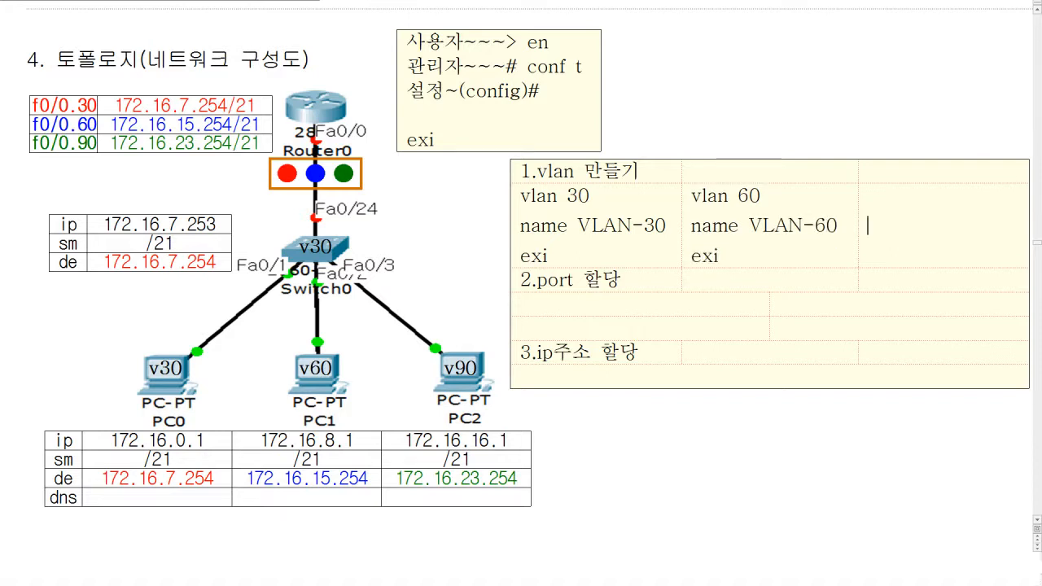
Step: In the third cell of the VLAN row, write the VLAN 90 commands: vlan 90, name VLAN-90, exi
type("vlan 90")
key("Return")
type("name VLAN")
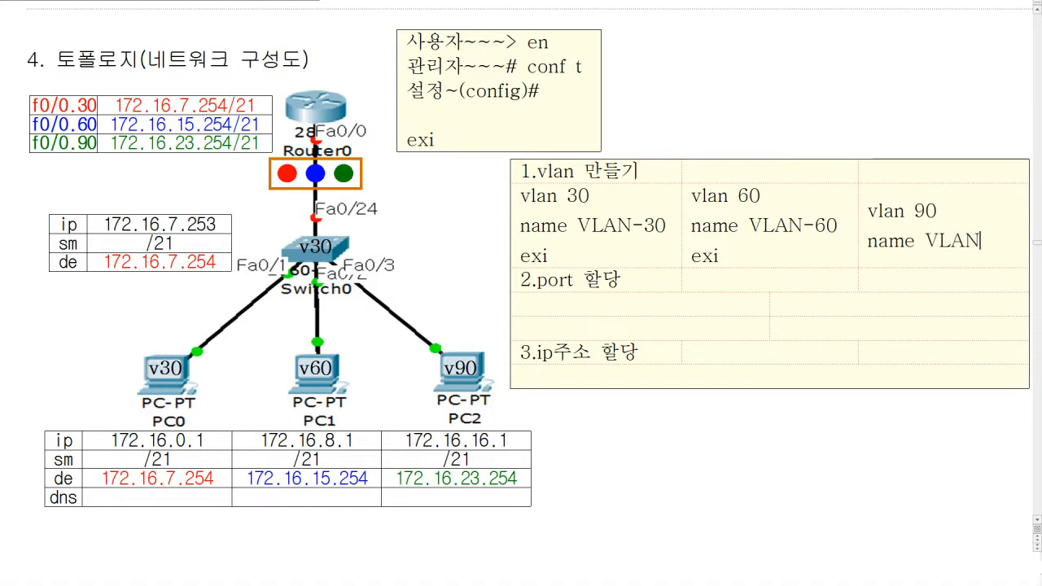
type("-90")
key("Return")
type("exi")
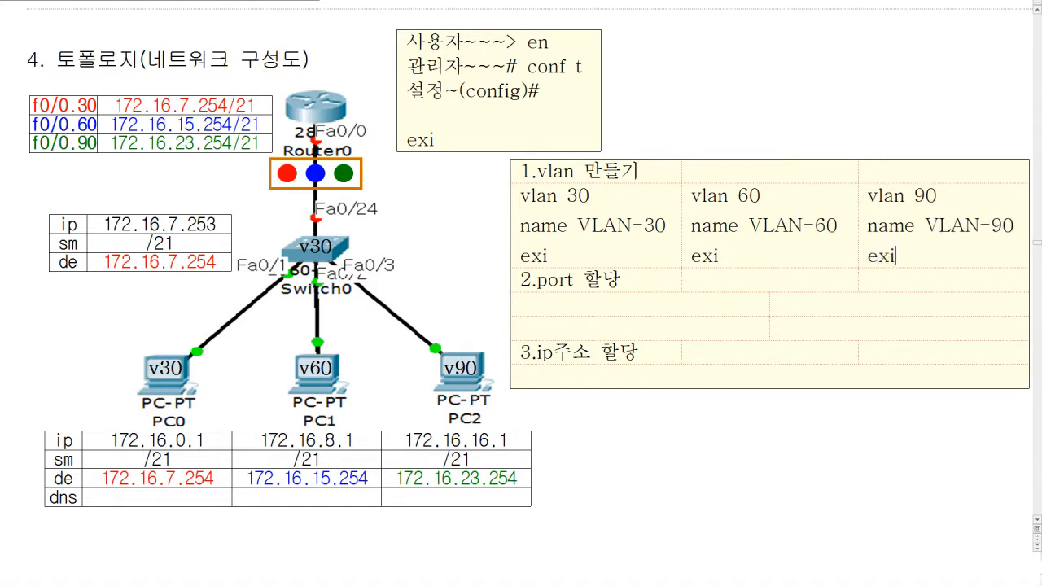
left_click_drag(627, 228, 896, 225)
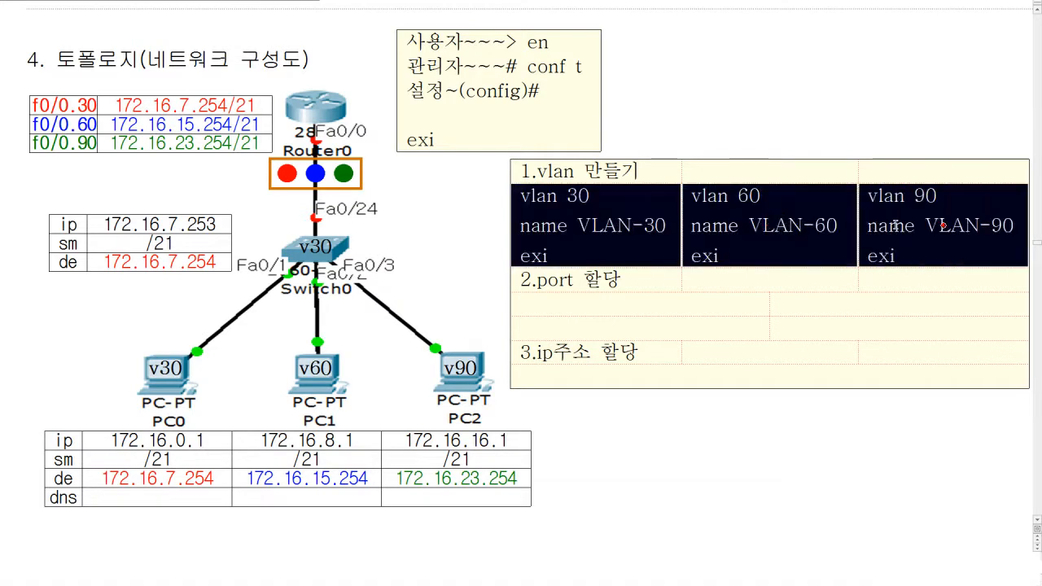
key("Escape")
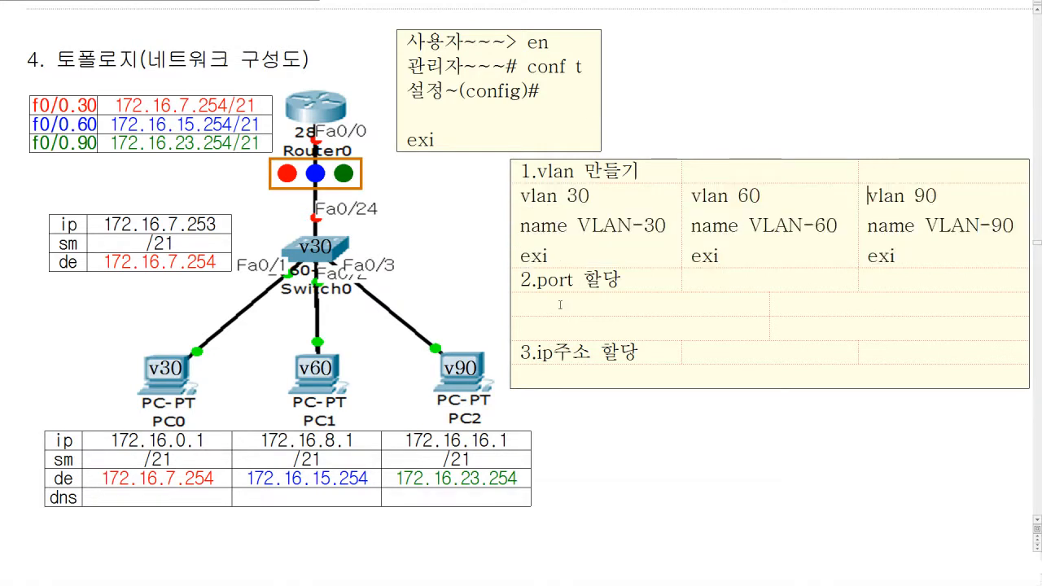
left_click(527, 307)
key("ctrl+2")
mouse_move(240, 275)
left_mouse_down()
mouse_move(365, 285)
mouse_move(403, 274)
left_mouse_up()
left_click_drag(345, 218, 381, 218)
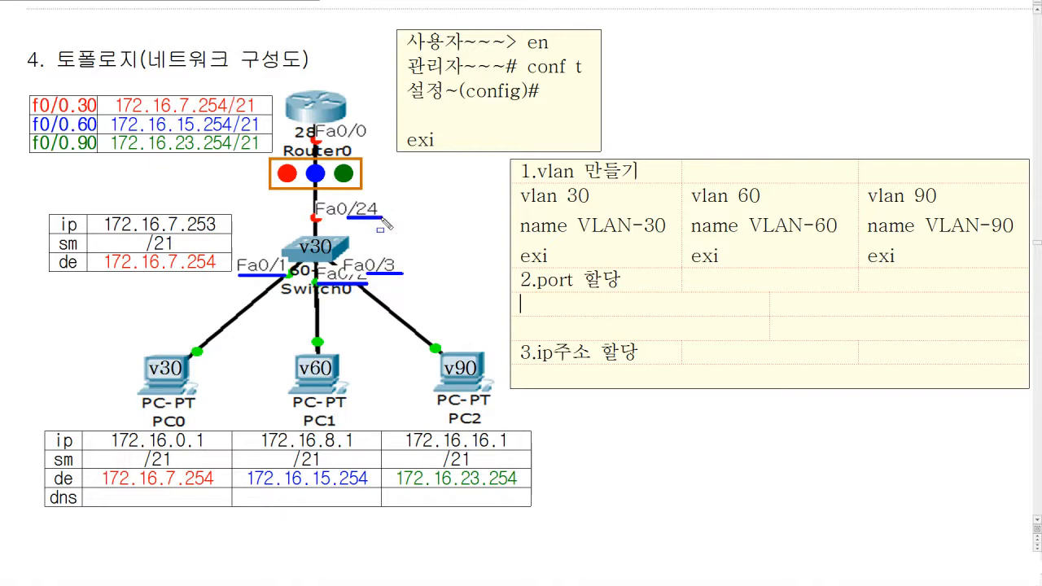
left_click_drag(113, 338, 500, 411)
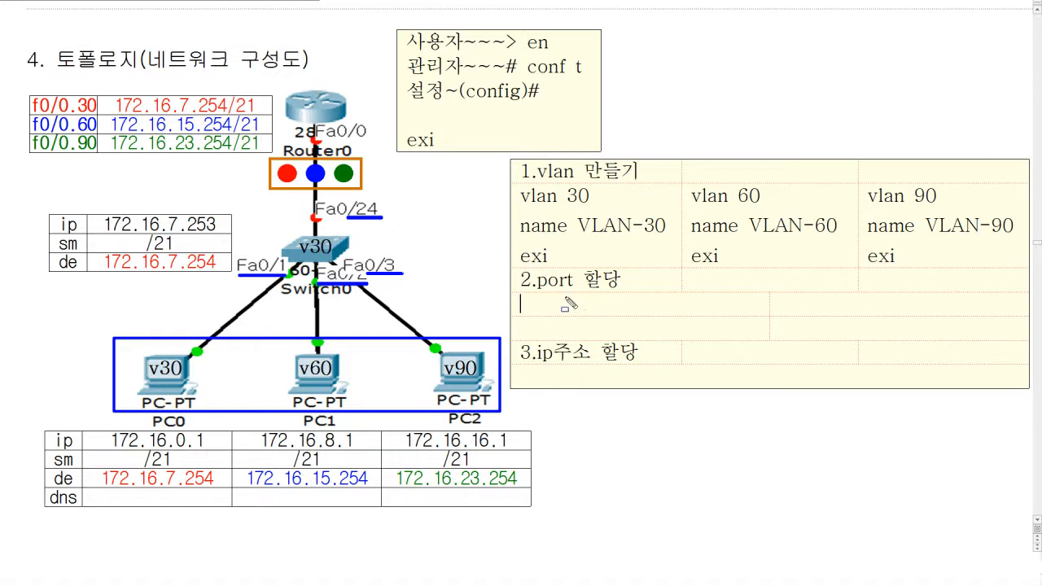
key("Escape")
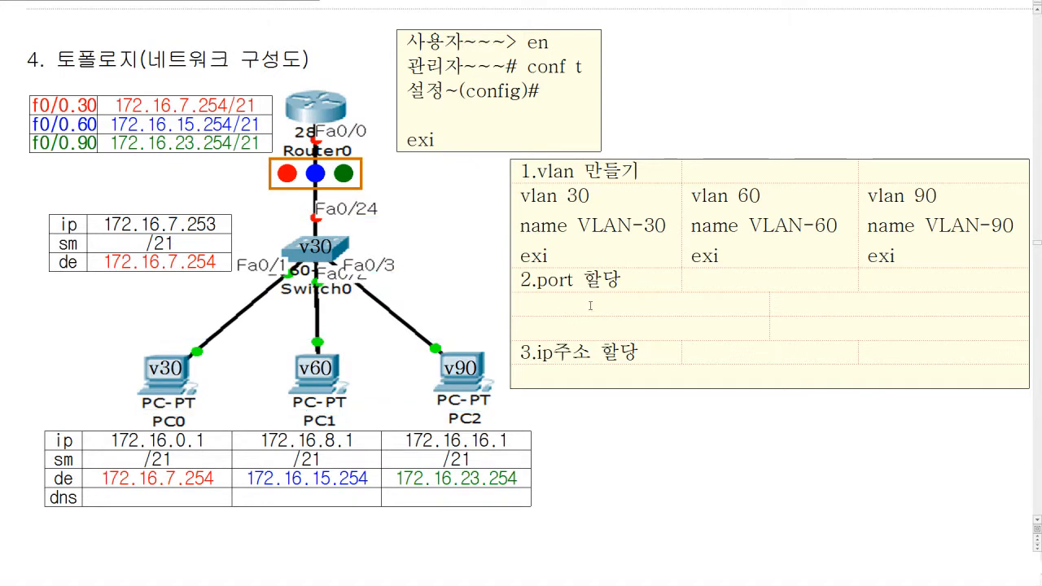
Step: Under "2.port 할당", write the access-port commands for f0/1: int f0/1, sw mo acc, sw acc vlan 30, exi
left_click(609, 308)
type("int f0/1")
key("Return")
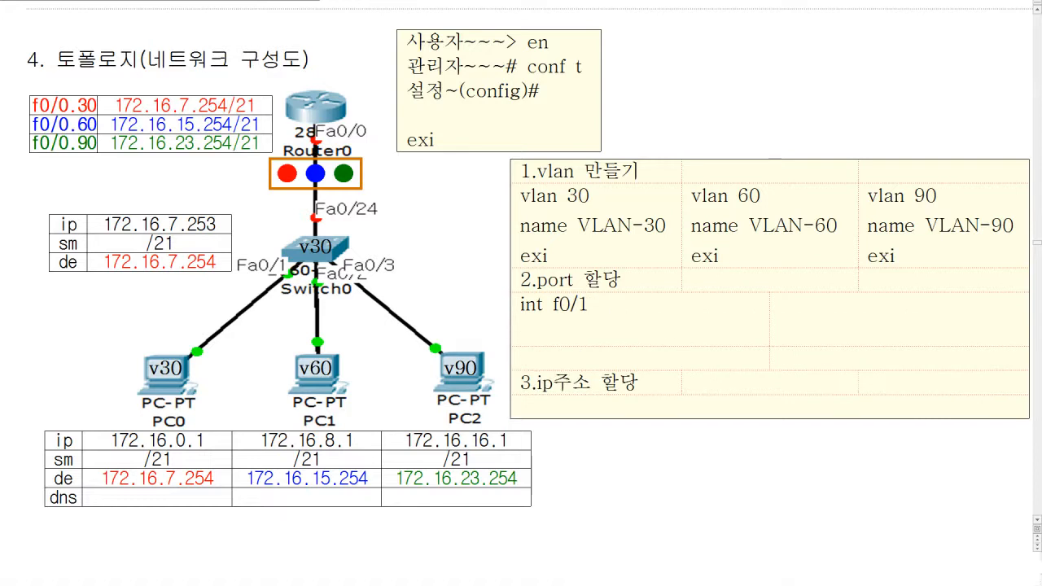
type("sw mo acc")
key("Return")
type("sw ")
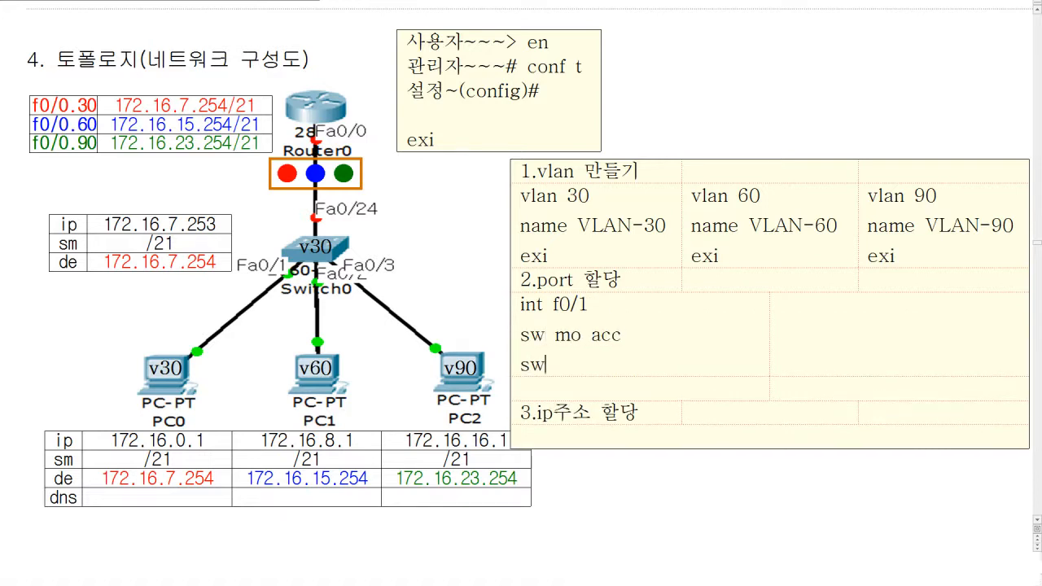
type("acc vlan 30")
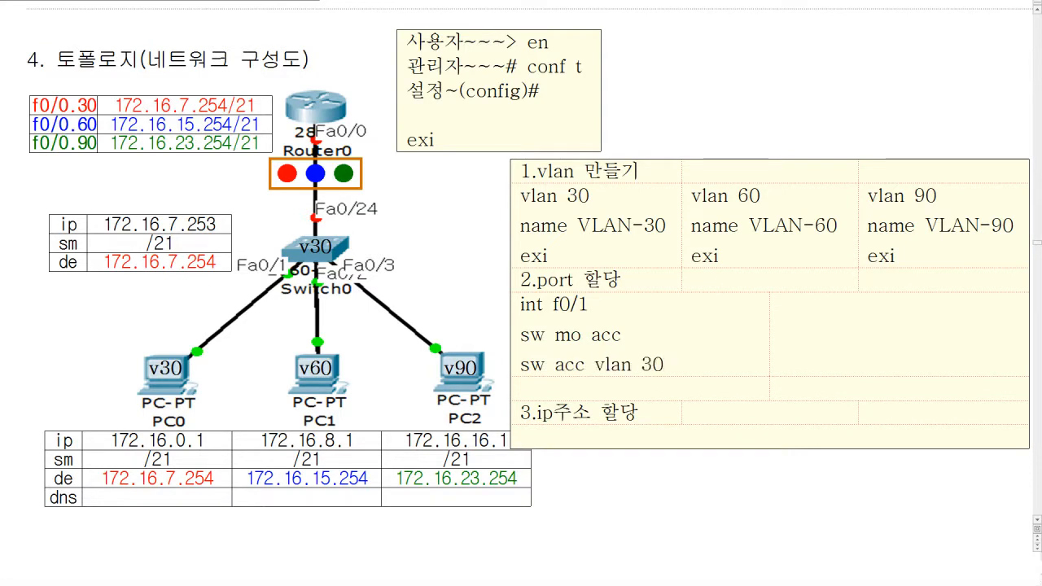
key("Return")
type("exi")
key("Return")
key("BackSpace")
left_click_drag(553, 314, 589, 313)
left_click_drag(237, 258, 287, 279)
mouse_move(137, 348)
left_mouse_down()
mouse_move(232, 419)
mouse_move(203, 412)
left_mouse_up()
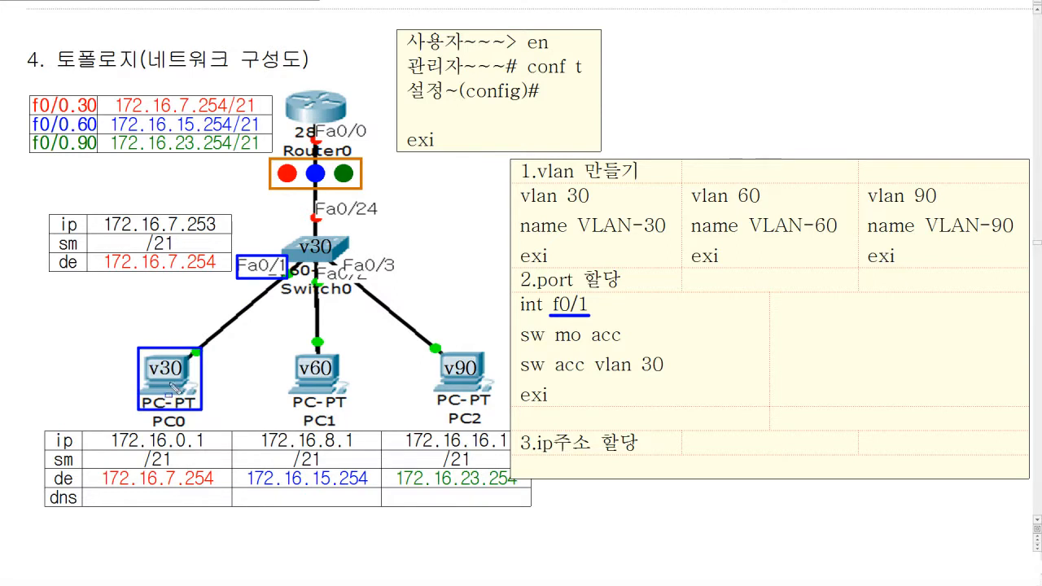
left_click_drag(597, 372, 664, 373)
key("Escape")
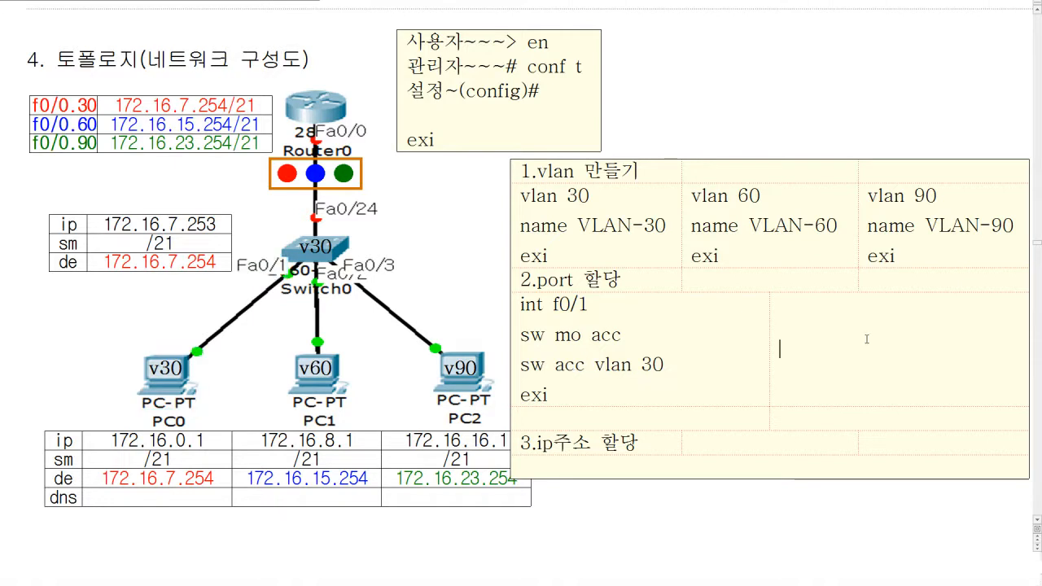
Step: In the cell beside the f0/1 block, write int f0/2, sw mo acc, sw acc vlan 60, exi
type("int f0/2")
key("Return")
type("sw mo a")
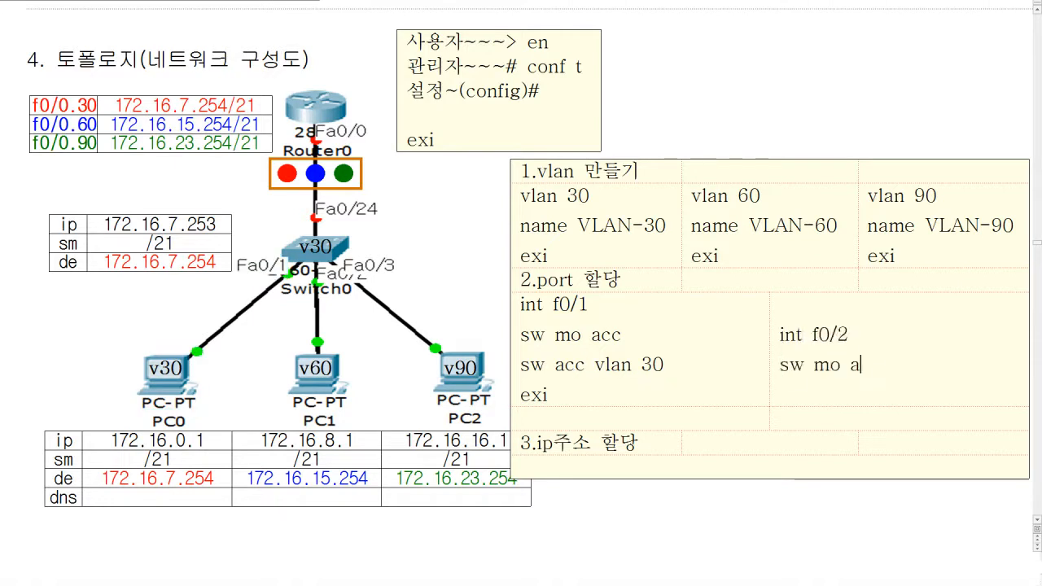
type("cc")
key("Return")
type("sw acc v")
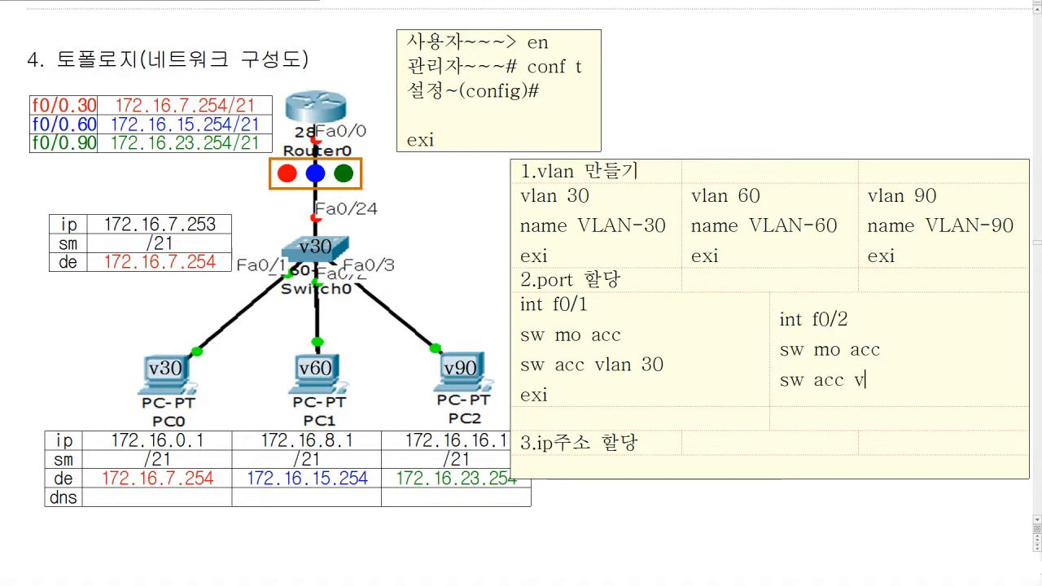
type("lan 60")
key("Return")
type("exi")
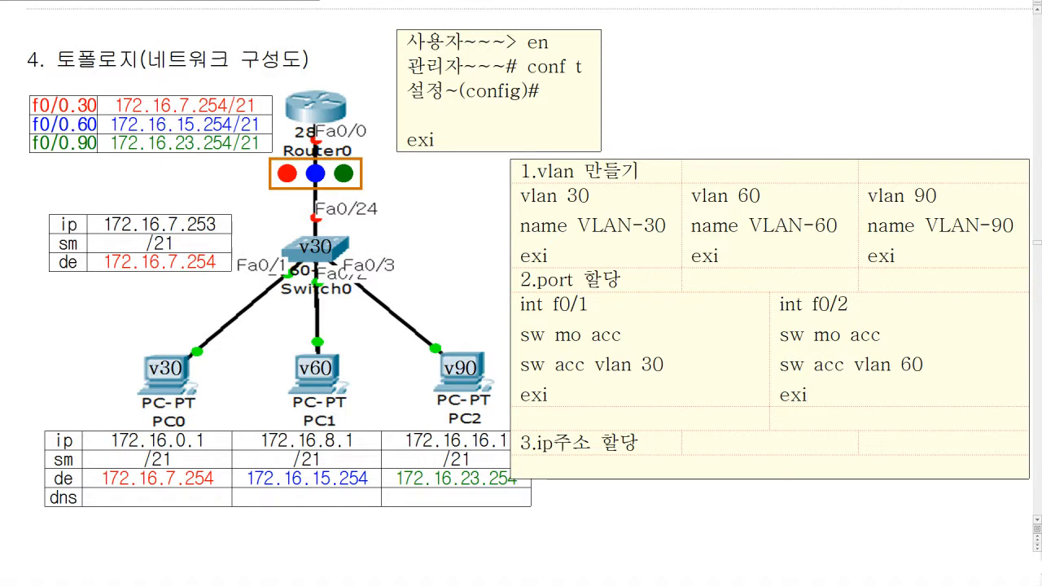
Step: In the cell below the f0/1 block, write int f0/3, sw mo acc, sw acc vlan 90, exi
type("int f0/3")
key("Return")
type("sw mo acc")
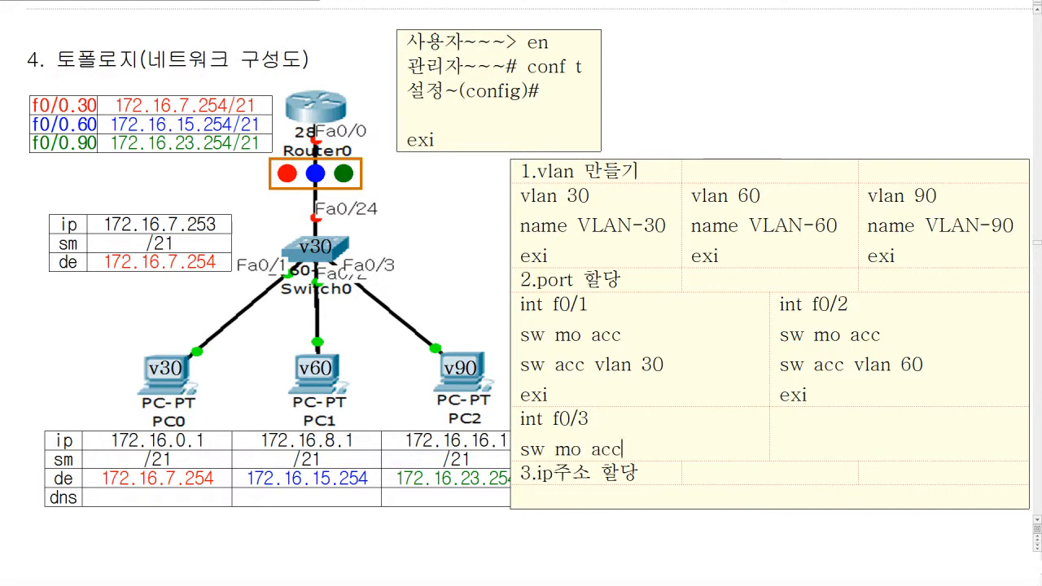
key("Return")
type("sw acc vlan 90")
key("Return")
type("exi")
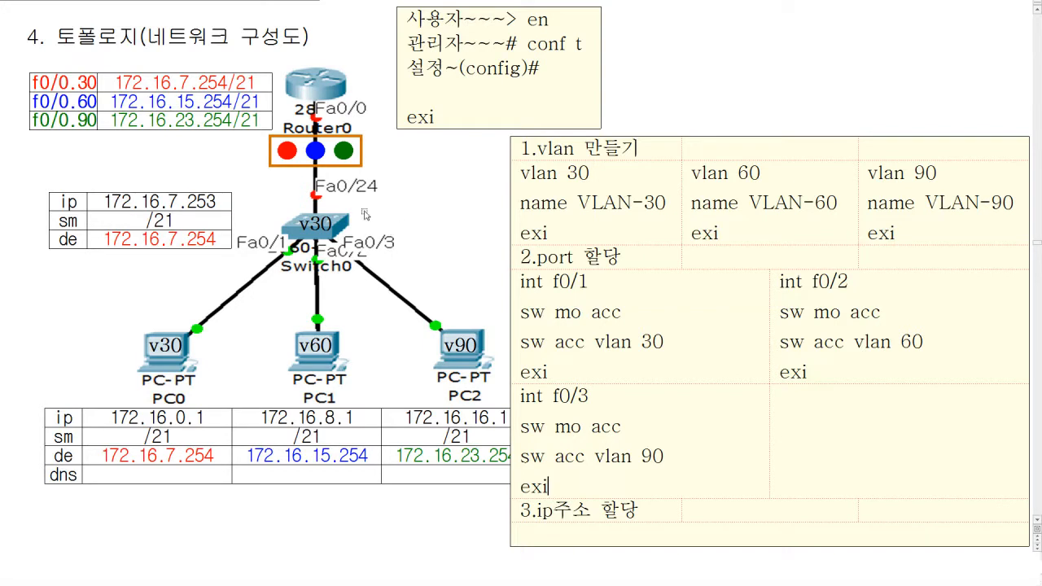
Step: In the cell beside the f0/3 block, write the trunk-port commands: int f0/24, sw mo tr, exi
left_click(838, 427)
type("int f0/24")
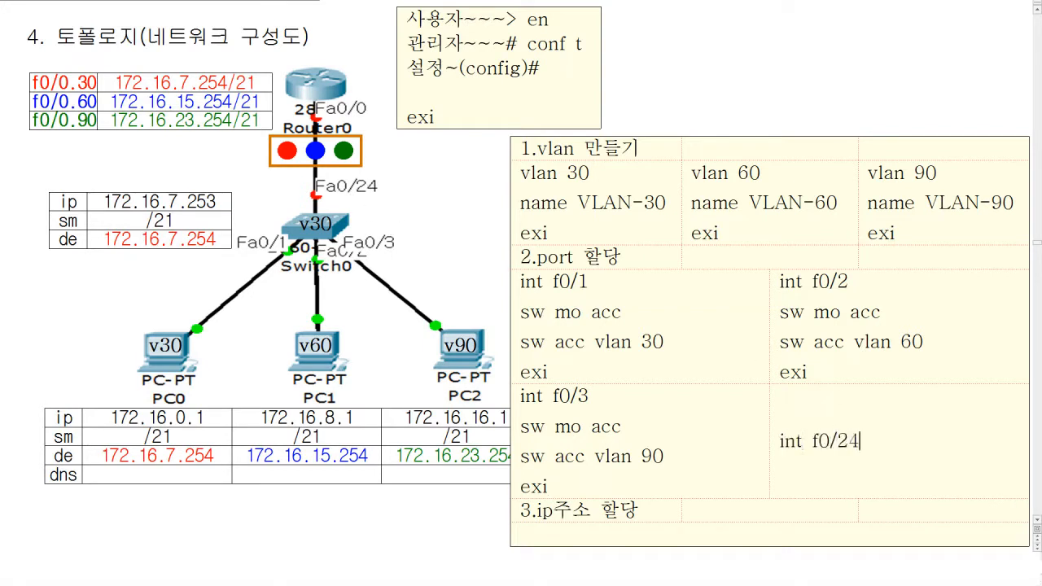
key("Return")
type("sw mo")
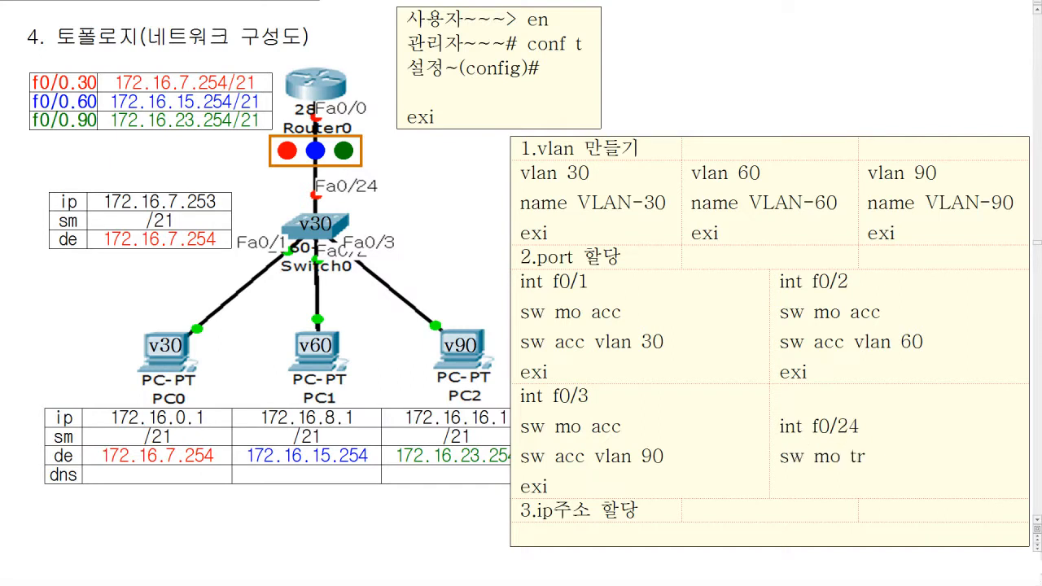
type(" tr")
key("Return")
type("exi")
key("Return")
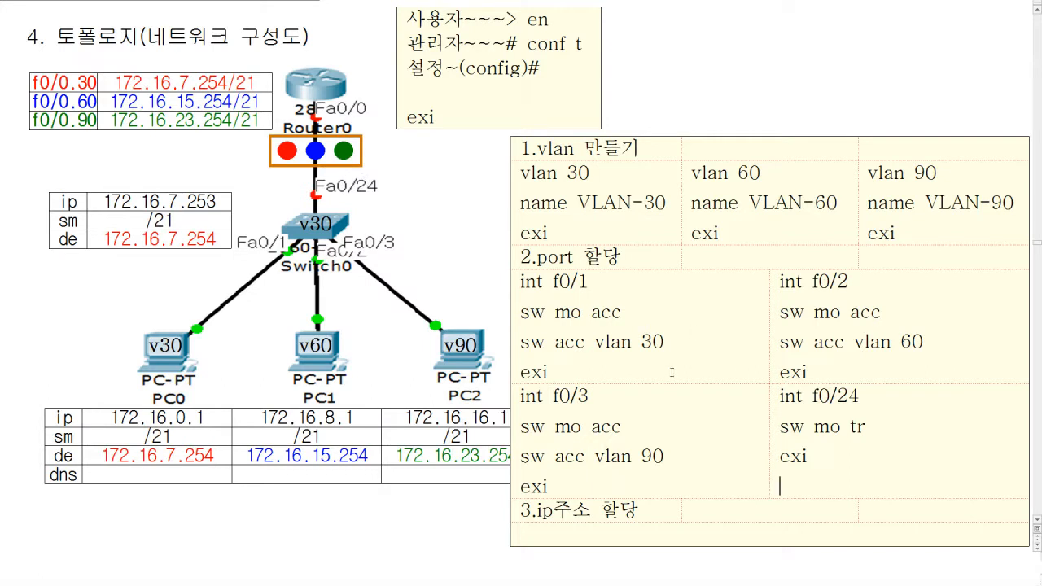
Step: Move the switch command table up so it overlaps the mode-notes box, and tighten the line spacing of its commands
left_click_drag(662, 137, 661, 84)
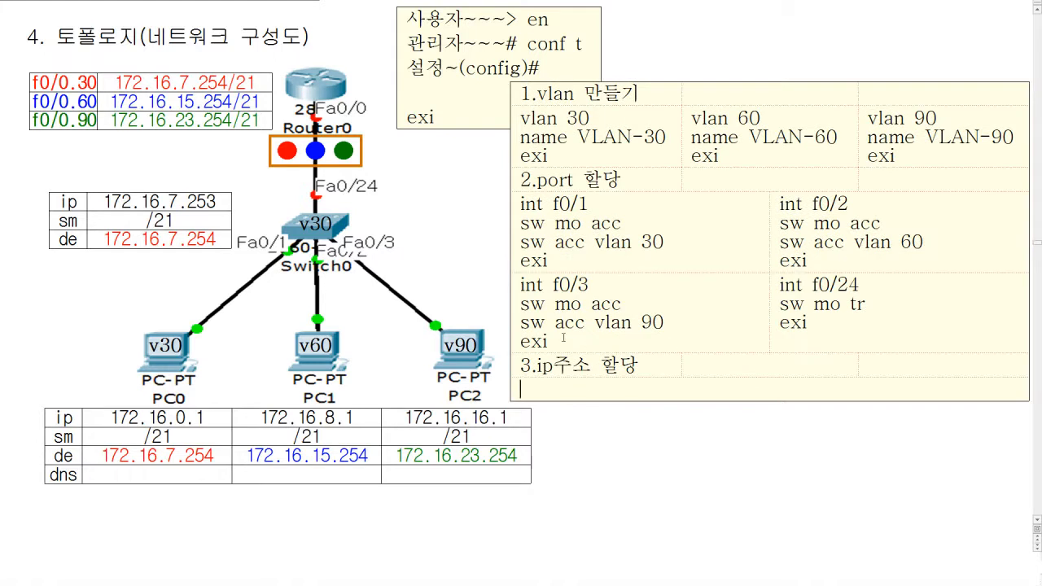
mouse_move(283, 202)
left_mouse_down()
mouse_move(319, 247)
mouse_move(351, 249)
mouse_move(342, 233)
left_mouse_up()
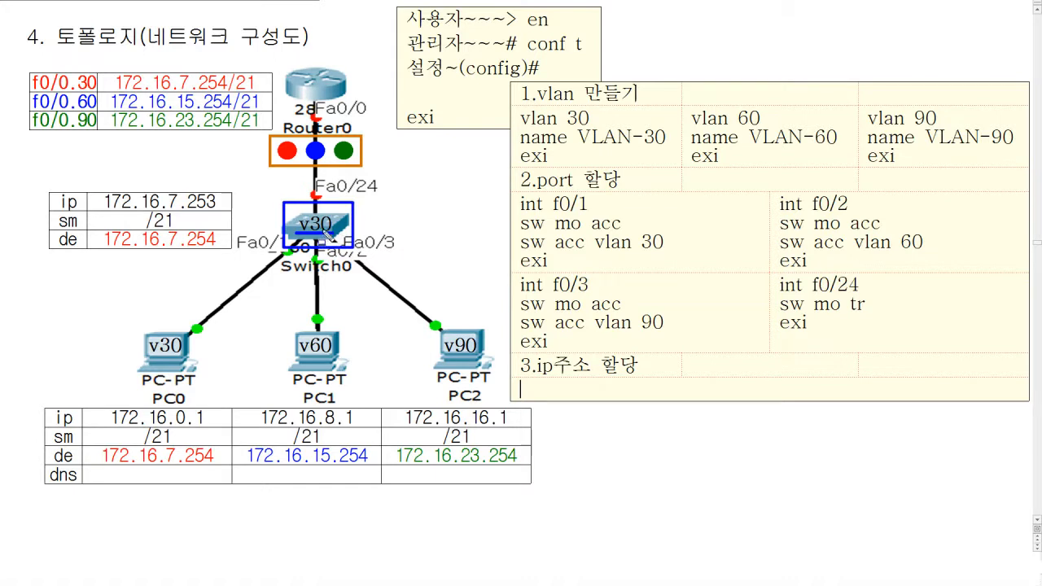
key("Escape")
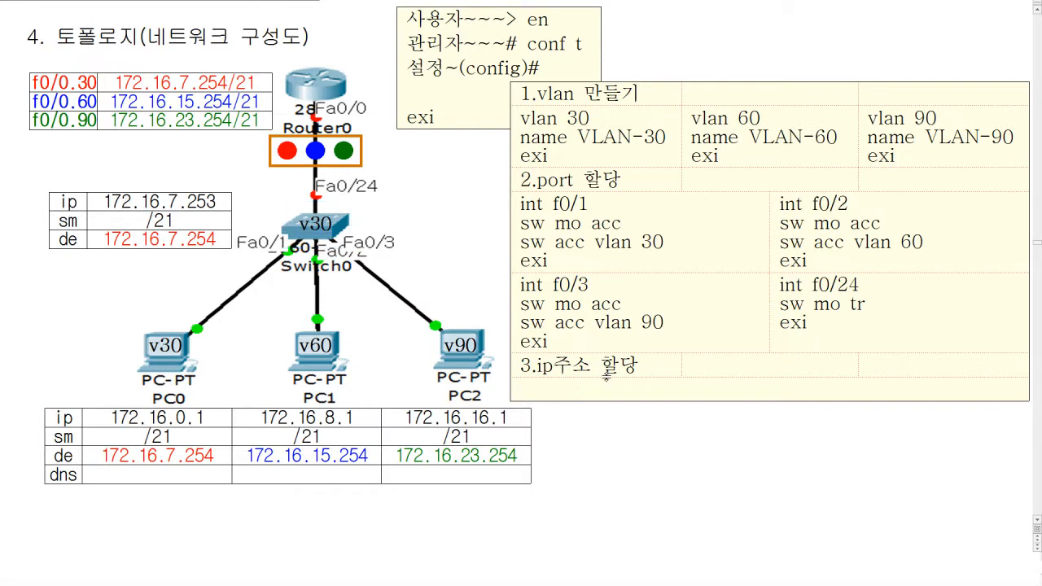
Step: In the cell below the IP-assignment heading, write int vlan 30, no sh, ip add 172.16.7.253 255.255.248.0, exi, ip de 172.16.7.254
type("int vlan 30")
key("Return")
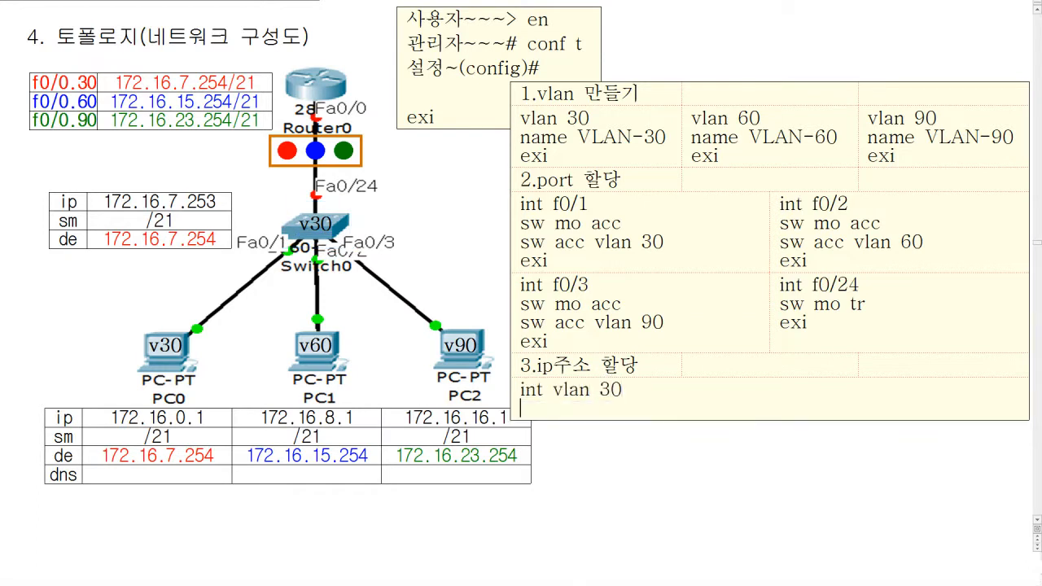
type("no sh ")
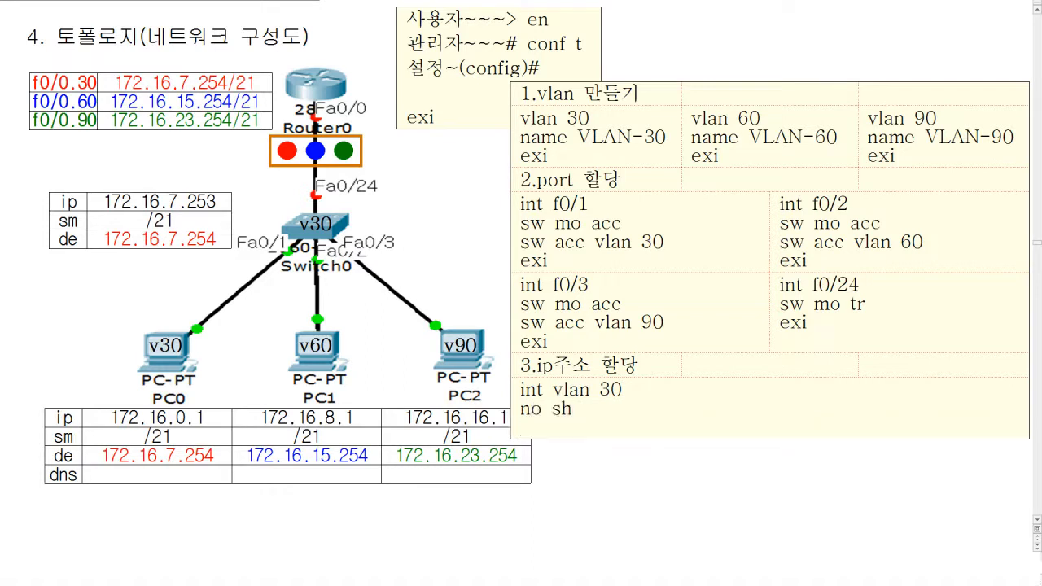
type("ip add")
left_click_drag(42, 179, 236, 257)
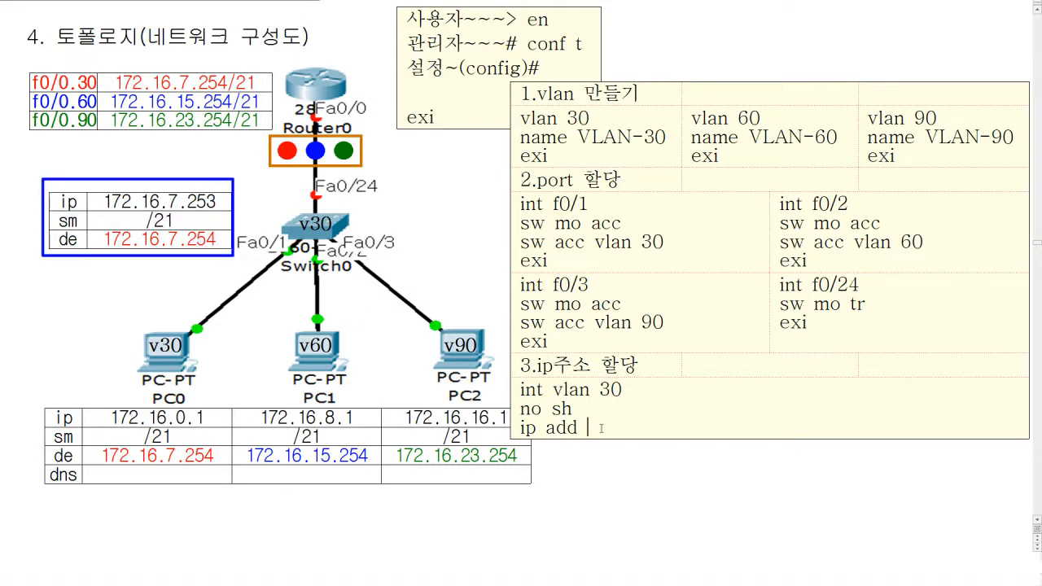
key("Escape")
type("172.16.7.253")
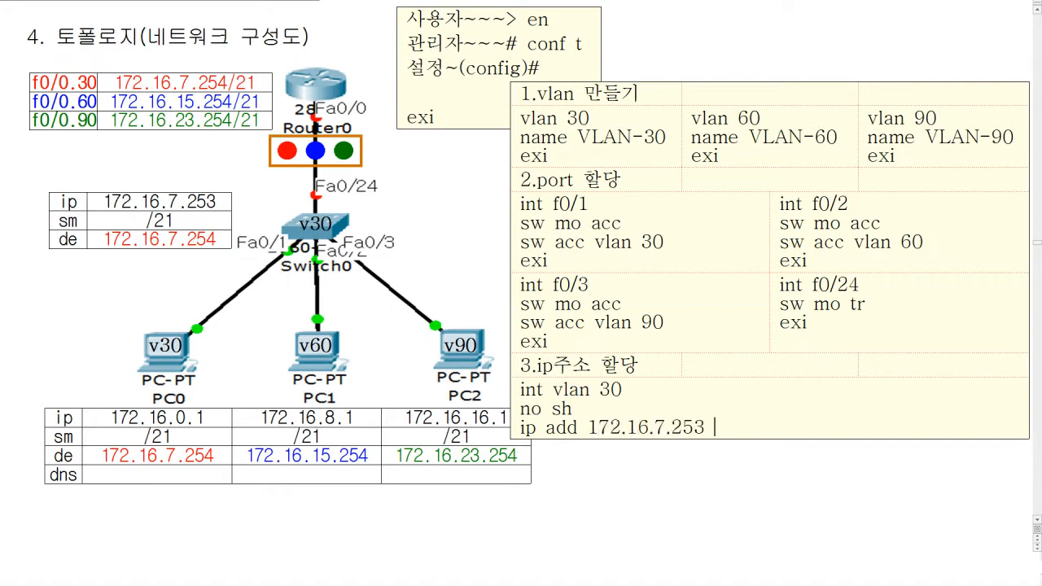
type("255.255.248.0")
key("Return")
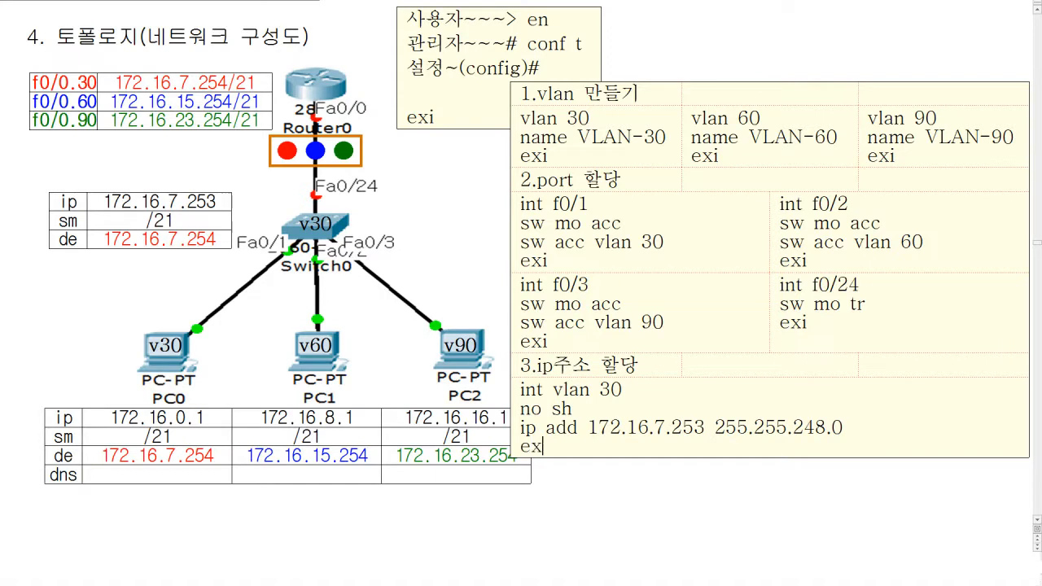
type("exi")
key("Return")
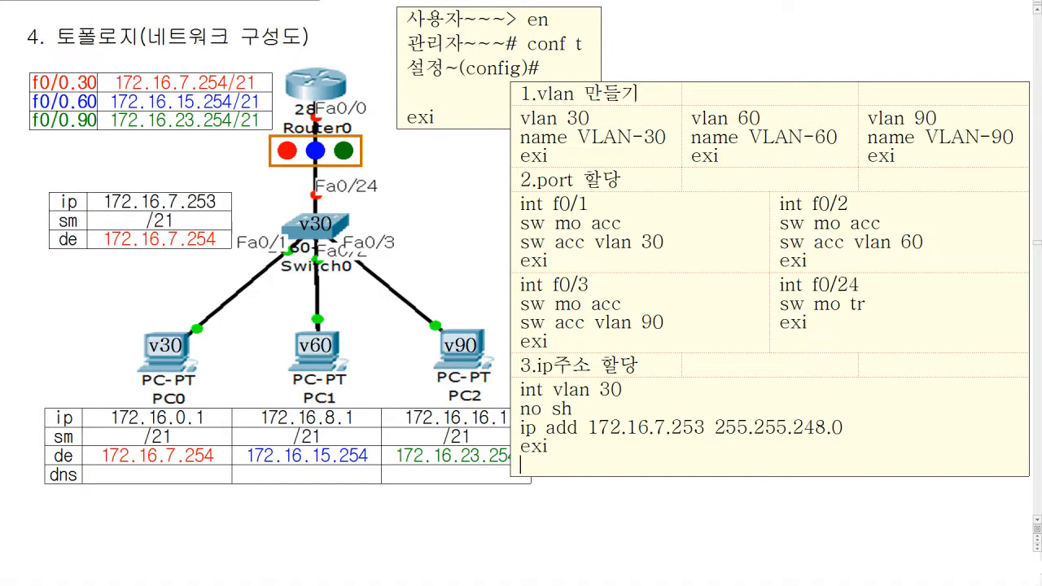
type("ip de 172.16.7.254")
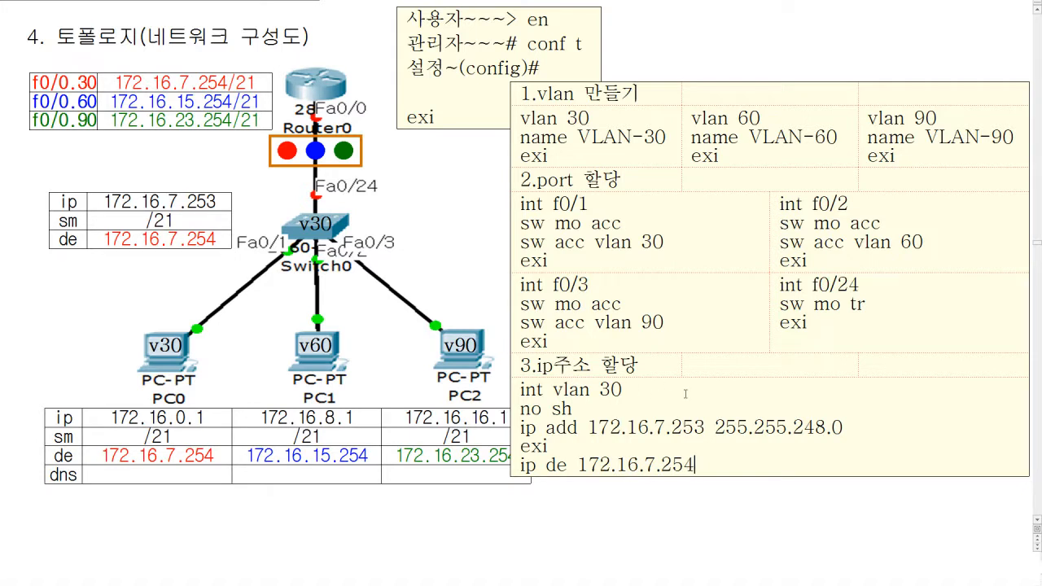
left_click_drag(574, 94, 874, 420)
key("ctrl+c")
key("Escape")
left_click_drag(405, 28, 552, 28)
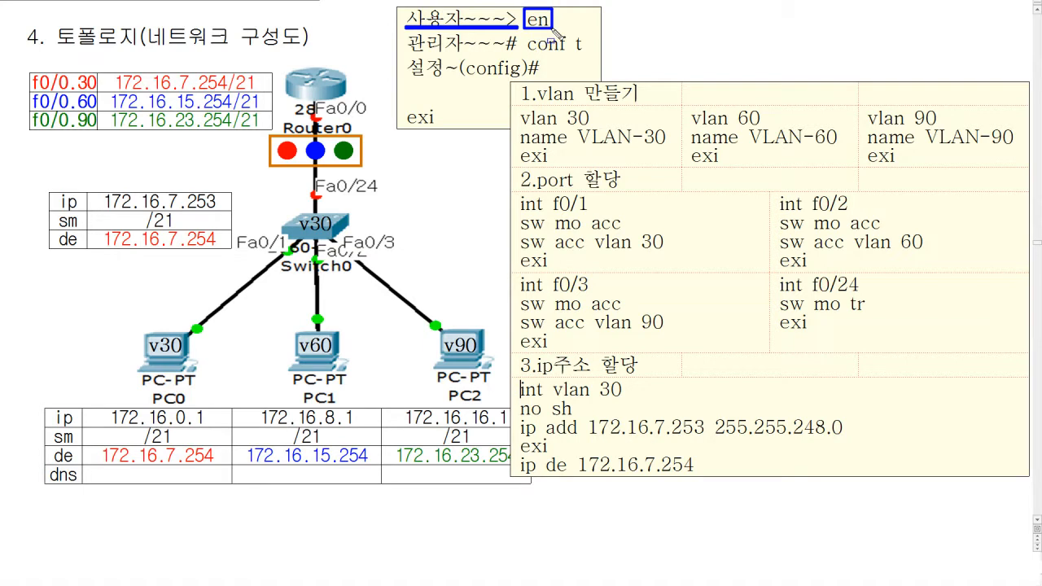
left_click_drag(502, 52, 516, 51)
left_click_drag(522, 52, 588, 51)
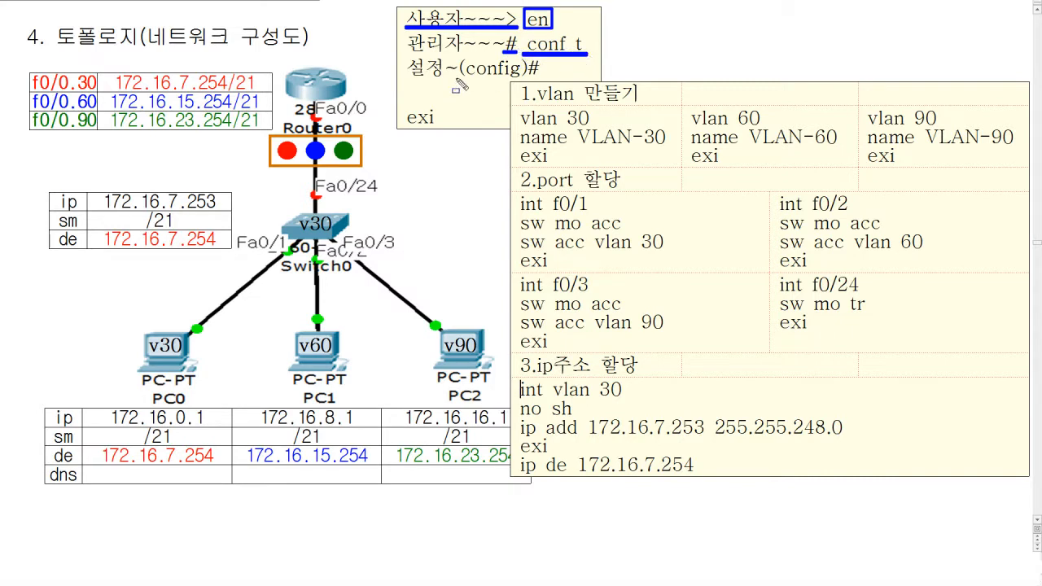
left_click_drag(449, 77, 540, 77)
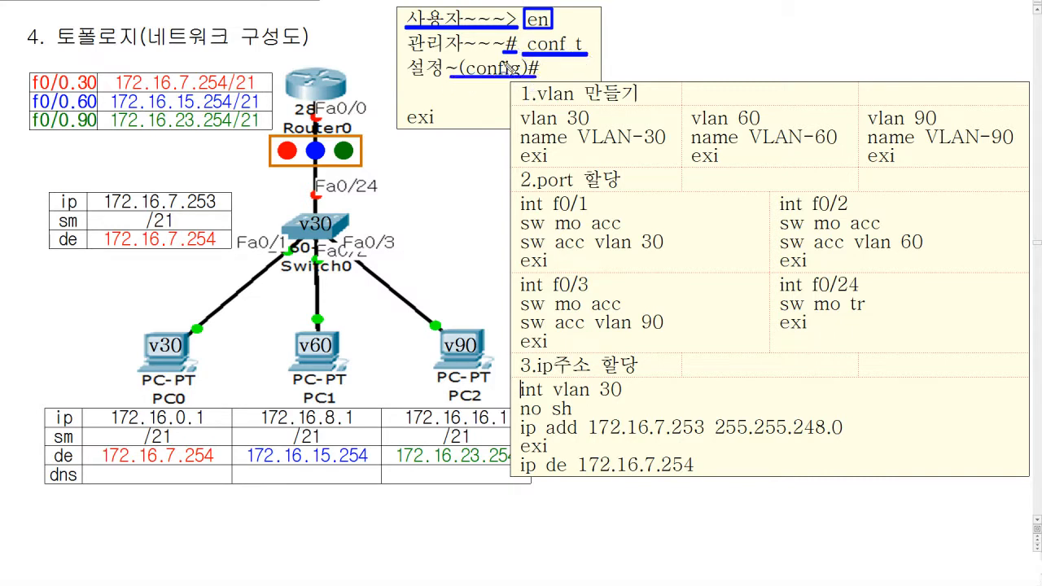
mouse_move(513, 106)
left_mouse_down()
mouse_move(699, 151)
mouse_move(1028, 168)
left_mouse_up()
mouse_move(513, 193)
left_mouse_down()
mouse_move(767, 330)
mouse_move(971, 343)
mouse_move(1028, 358)
left_mouse_up()
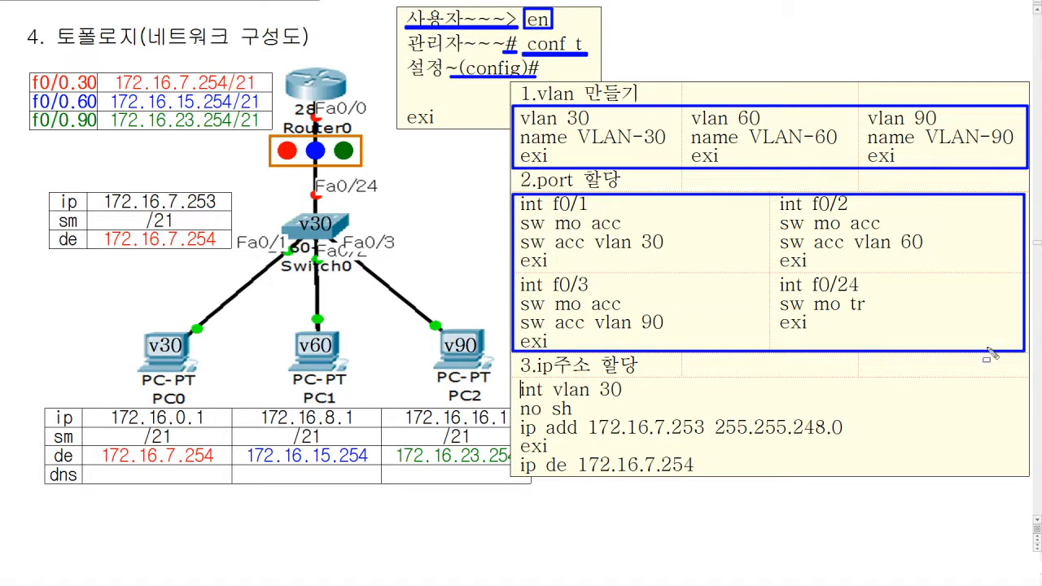
mouse_move(518, 380)
left_mouse_down()
mouse_move(547, 440)
mouse_move(864, 486)
mouse_move(855, 481)
left_mouse_up()
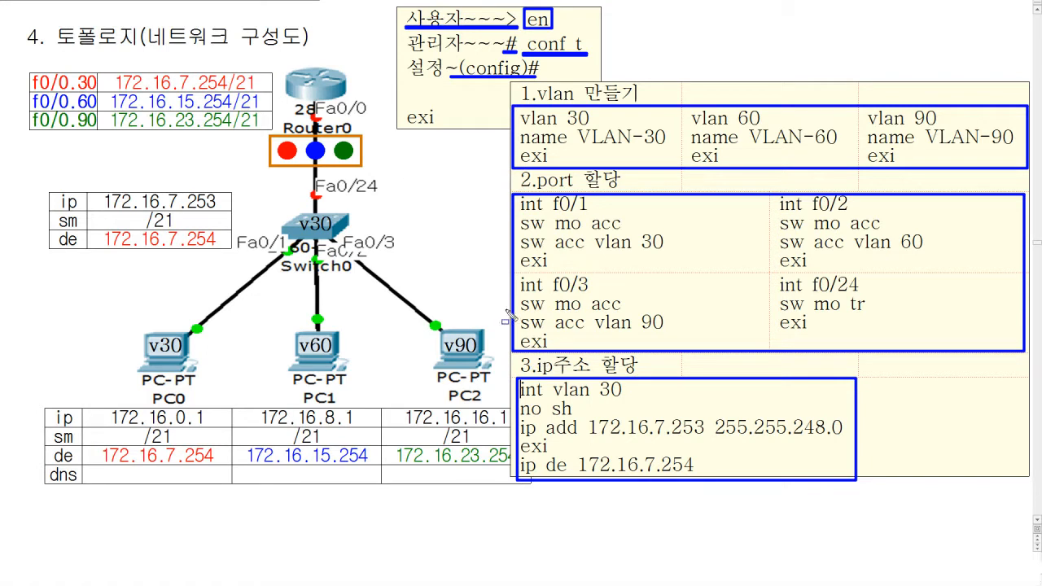
key("Escape")
Step: Switch to Cisco Packet Tracer, open Switch0's command-line interface and bring up its prompt
key("alt+Tab")
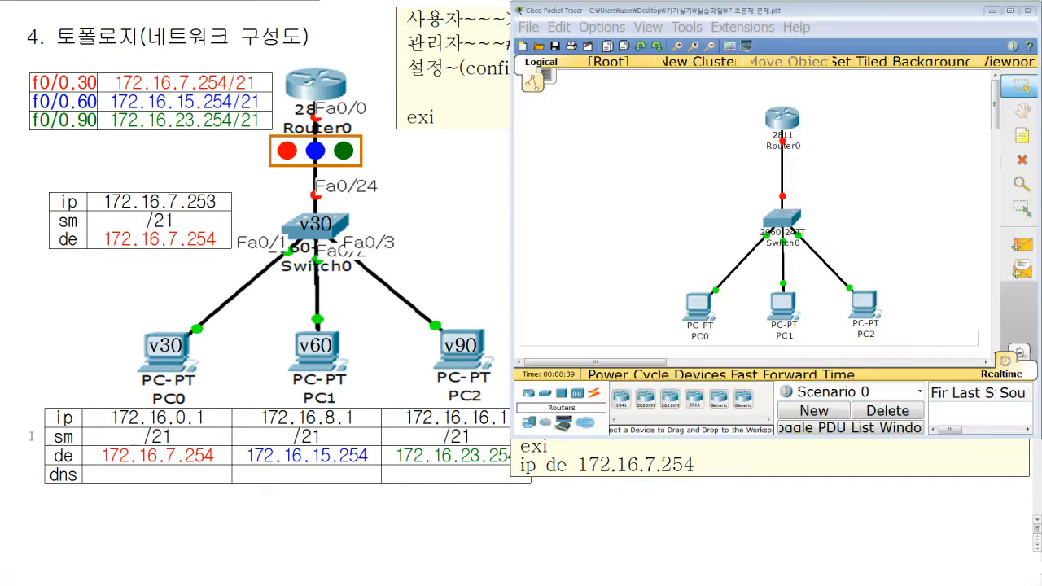
left_click_drag(676, 278, 894, 346)
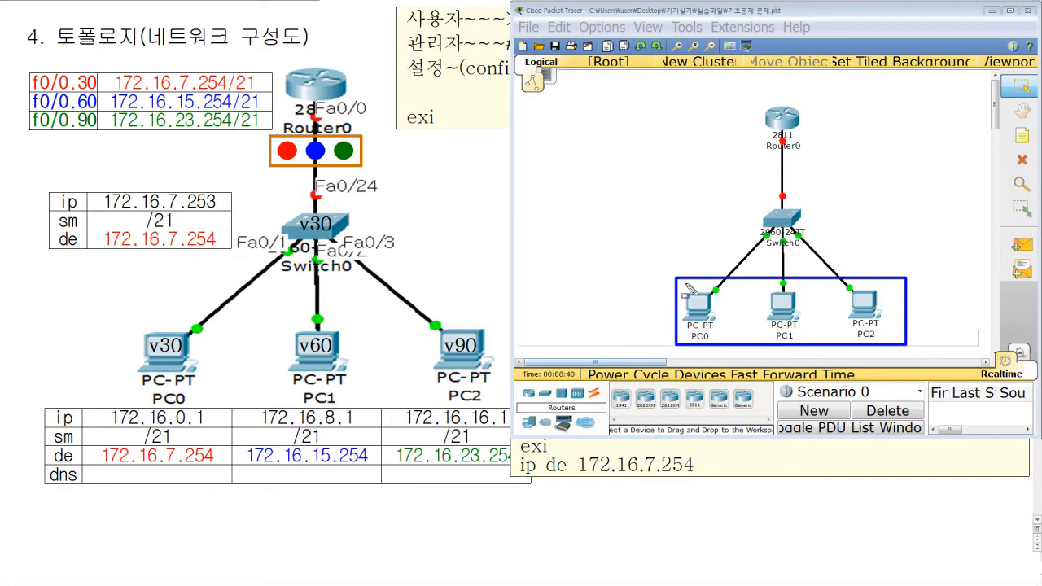
mouse_move(749, 197)
left_mouse_down()
mouse_move(878, 246)
mouse_move(819, 245)
left_mouse_up()
key("Escape")
left_click(786, 225)
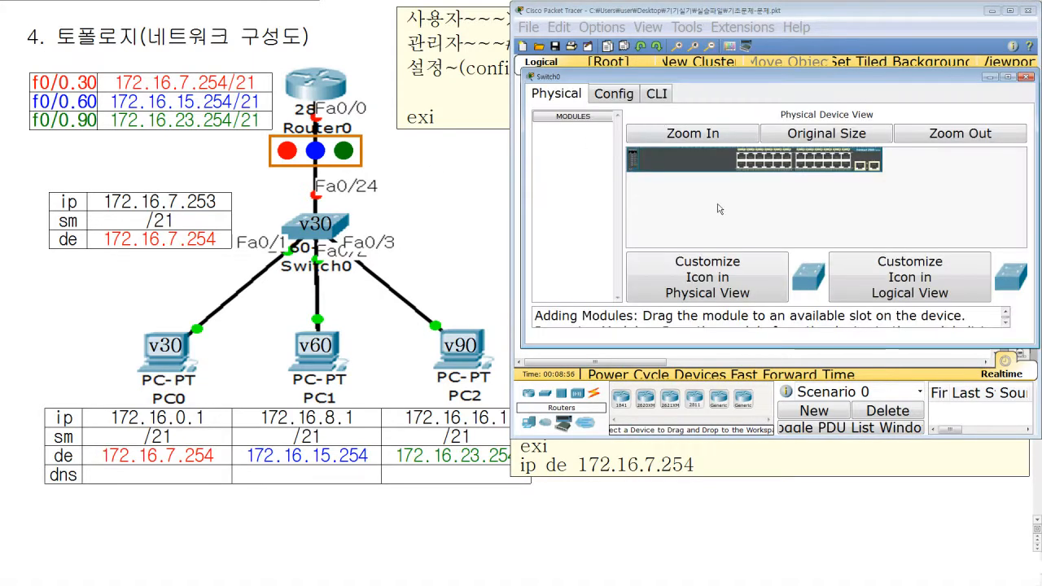
left_click_drag(640, 81, 673, 104)
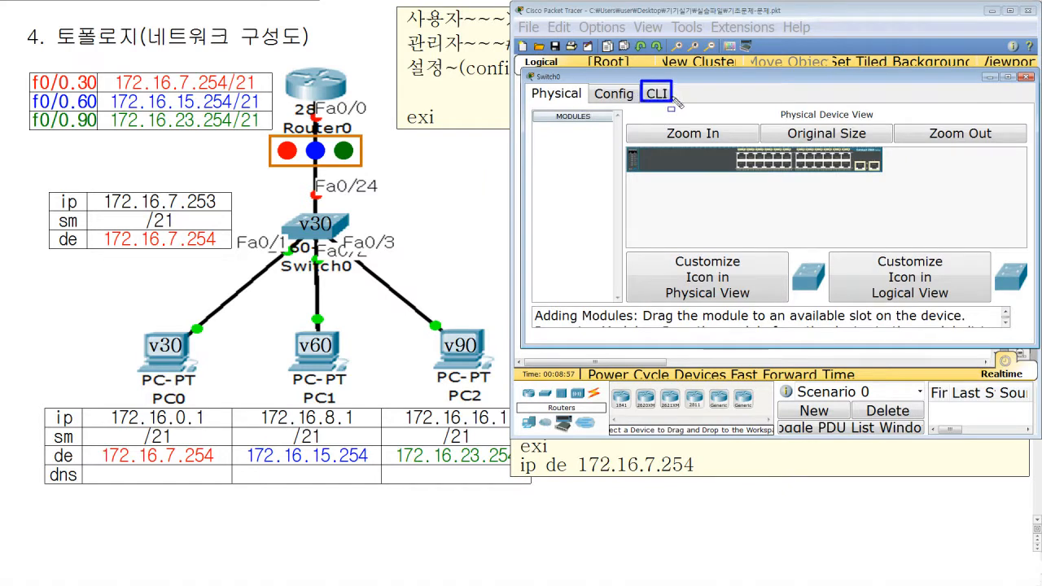
left_click(666, 97)
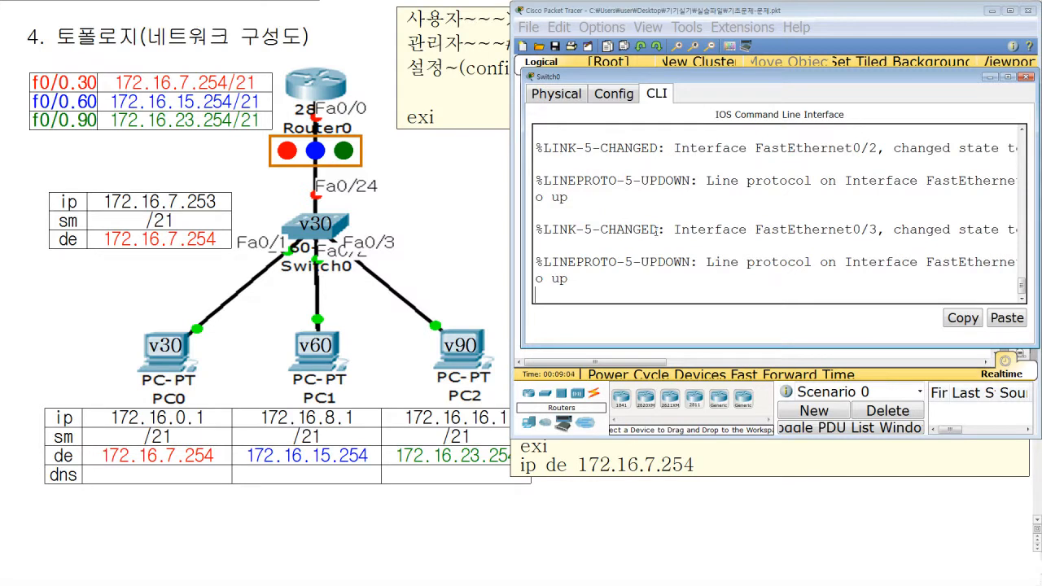
key("Return")
key("Return")
key("Return")
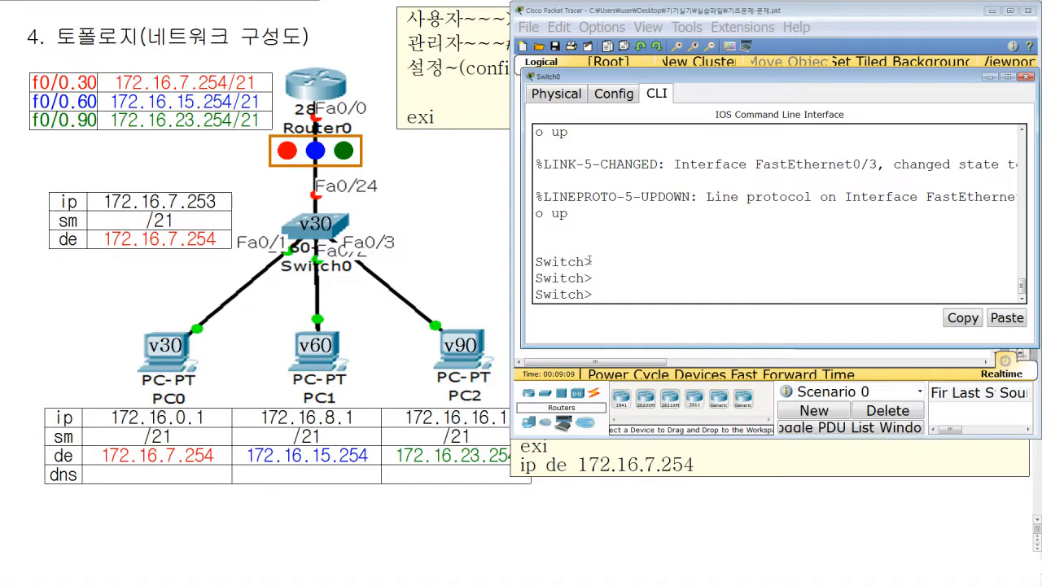
Step: Enter privileged mode on Switch0 with the command en
left_click_drag(585, 295, 595, 294)
left_click(601, 293)
type("en")
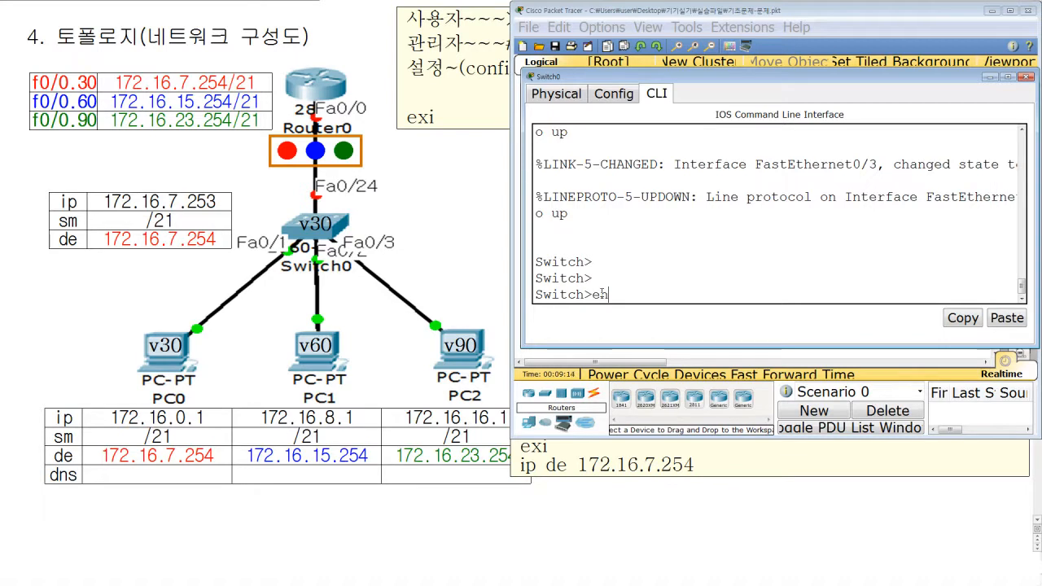
key("Return")
key("Return")
key("Return")
key("Return")
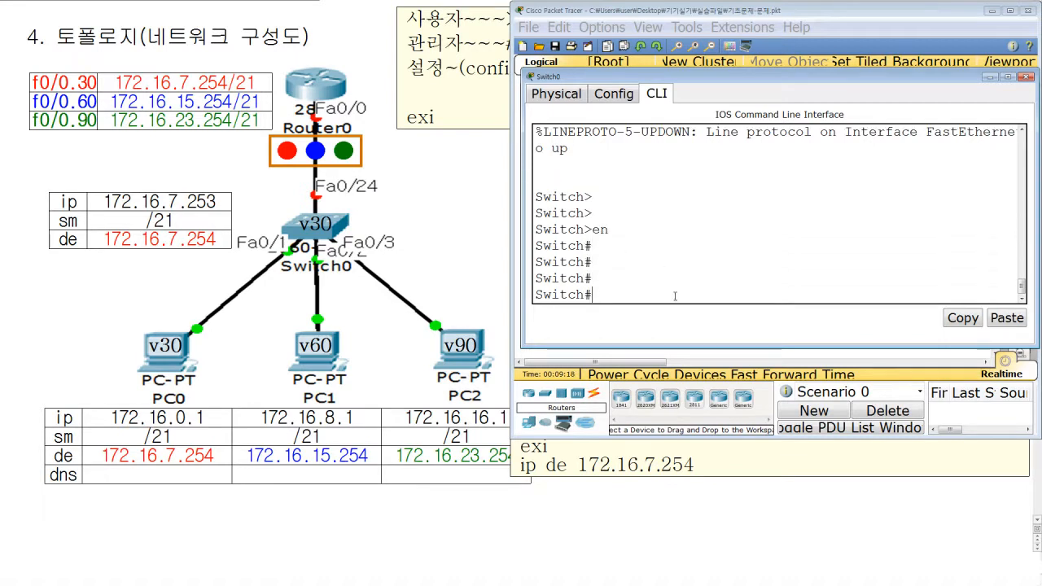
Step: Enter global configuration mode on Switch0 with the command conf t
type("conf")
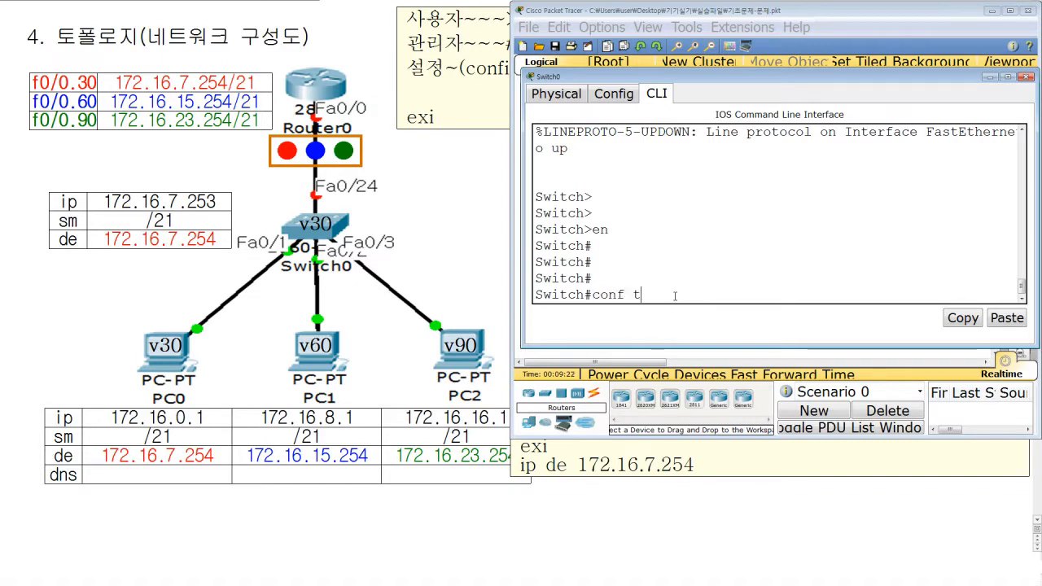
type(" t")
key("Return")
key("Return")
key("Return")
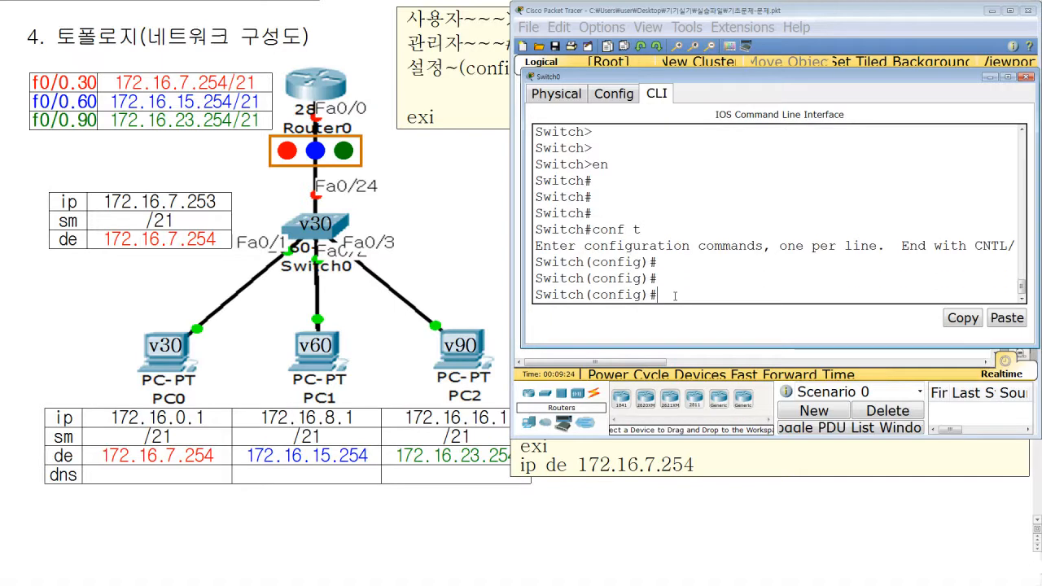
left_click_drag(585, 254, 661, 303)
key("Escape")
Step: Create vlan 30 on Switch0, name it VLAN-30 and leave VLAN configuration with exi
type("vlna")
key("BackSpace")
key("BackSpace")
type("an 30")
key("Return")
type("nam")
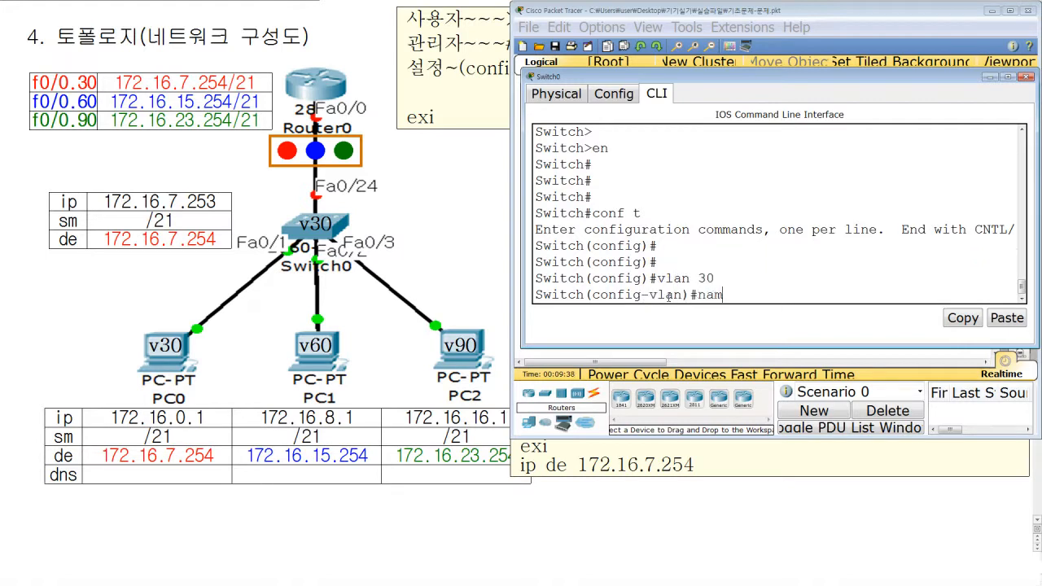
type("e VLAN-30")
key("Return")
type("exi")
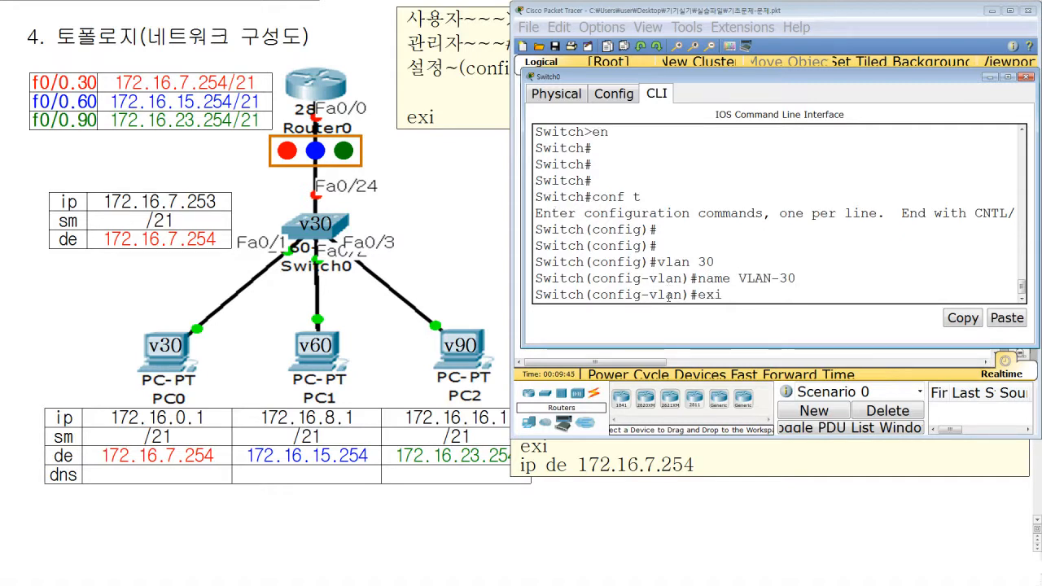
key("Return")
key("Return")
Step: Create vlan 60 on Switch0, name it VLAN-60 and leave VLAN configuration with exi
type("vlan")
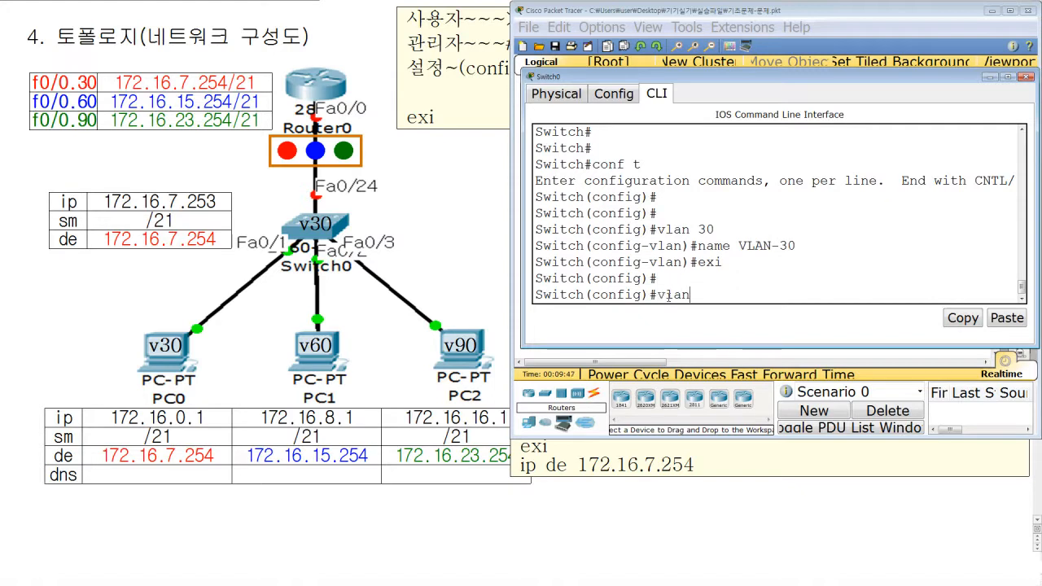
type(" 60")
key("Return")
type("name VLAN-60")
key("Return")
type("exi")
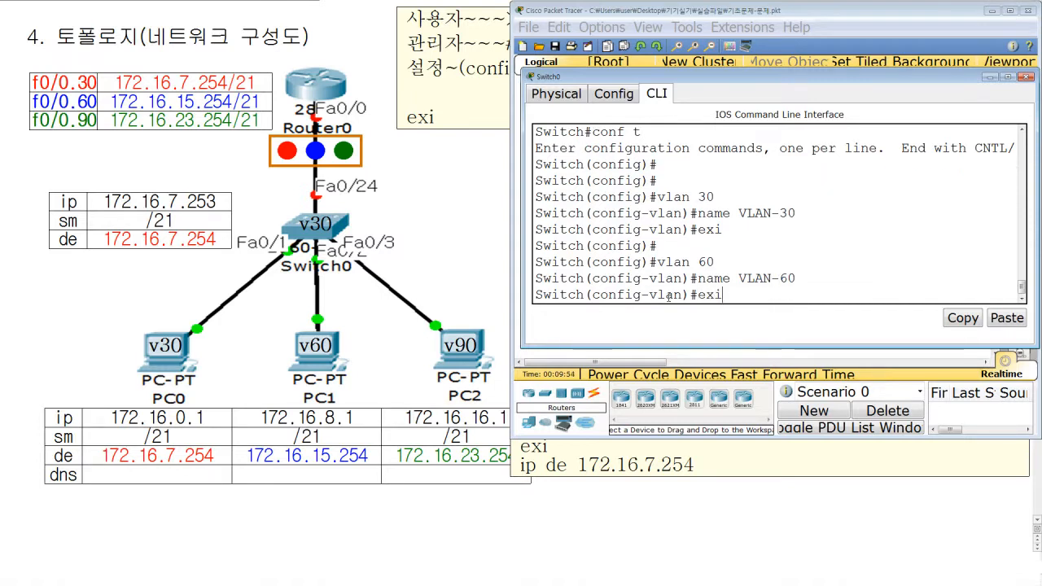
key("Return")
key("Return")
Step: Create vlan 90 on Switch0, name it VLAN-90, leave with exi, and extend the Switch0 window upward
type("vlan 90")
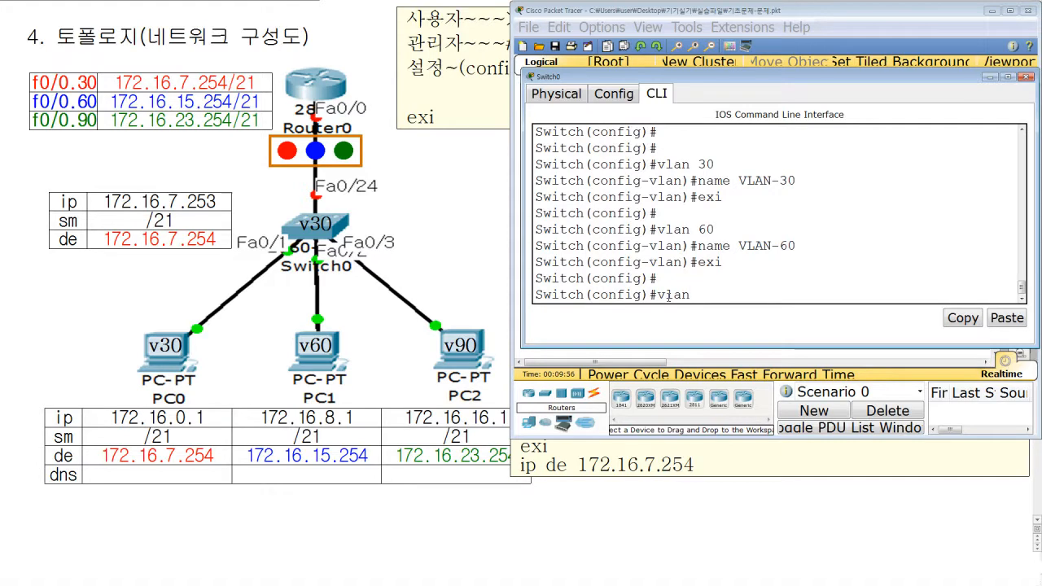
key("Return")
type("name VLAN-90")
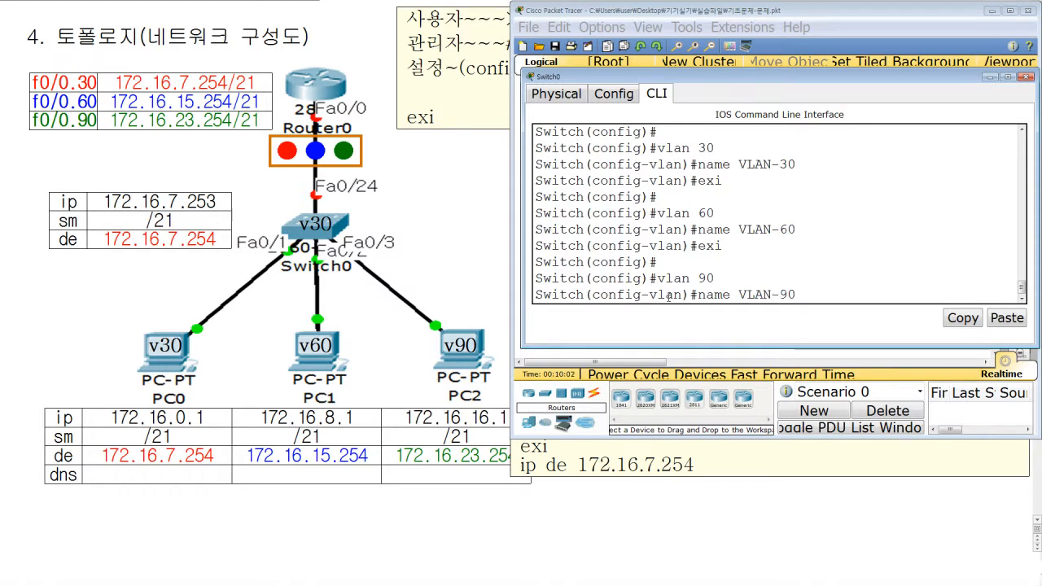
key("Return")
type("exi")
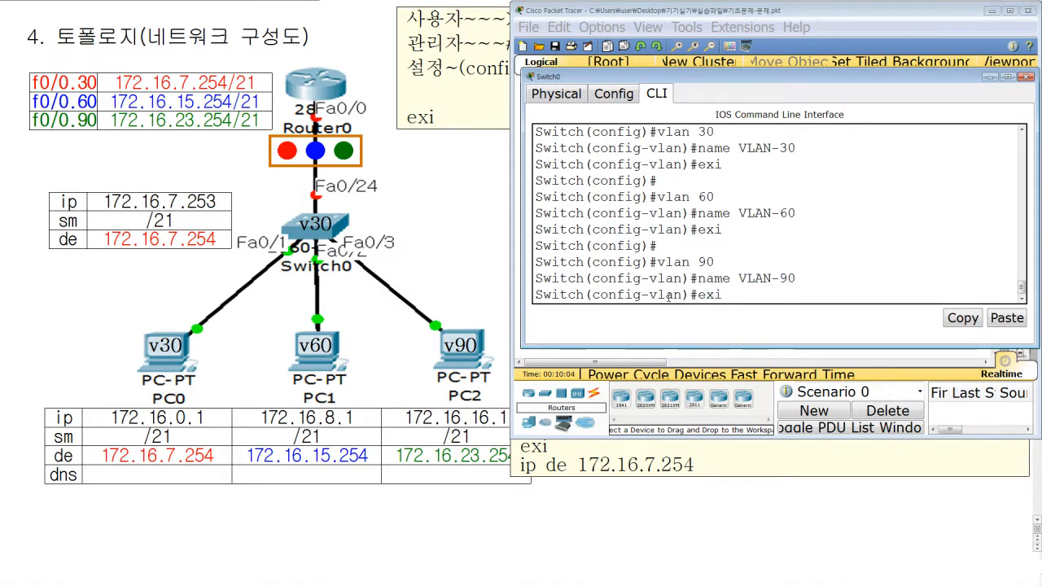
key("Return")
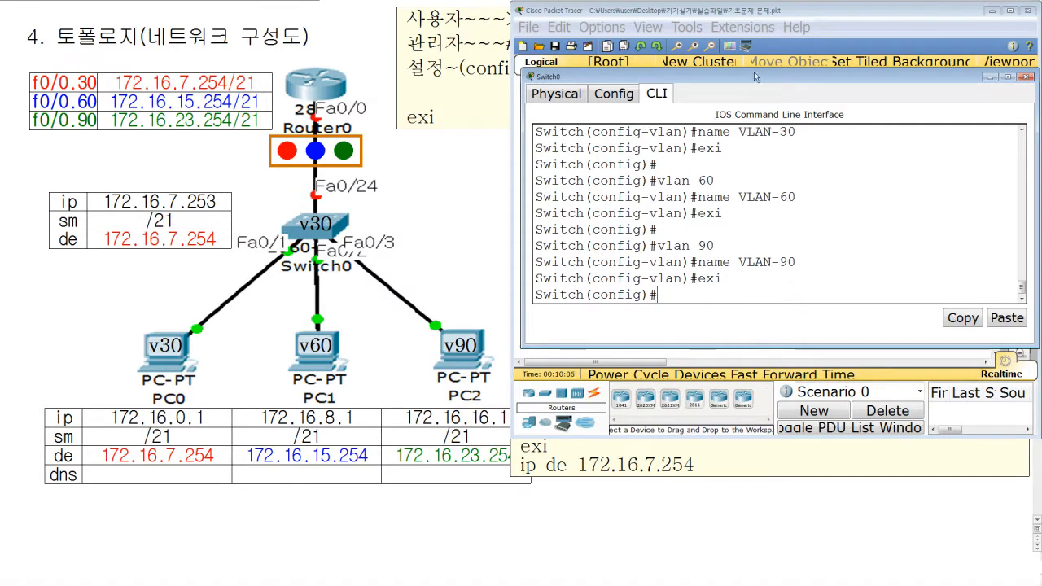
left_click_drag(755, 77, 758, 9)
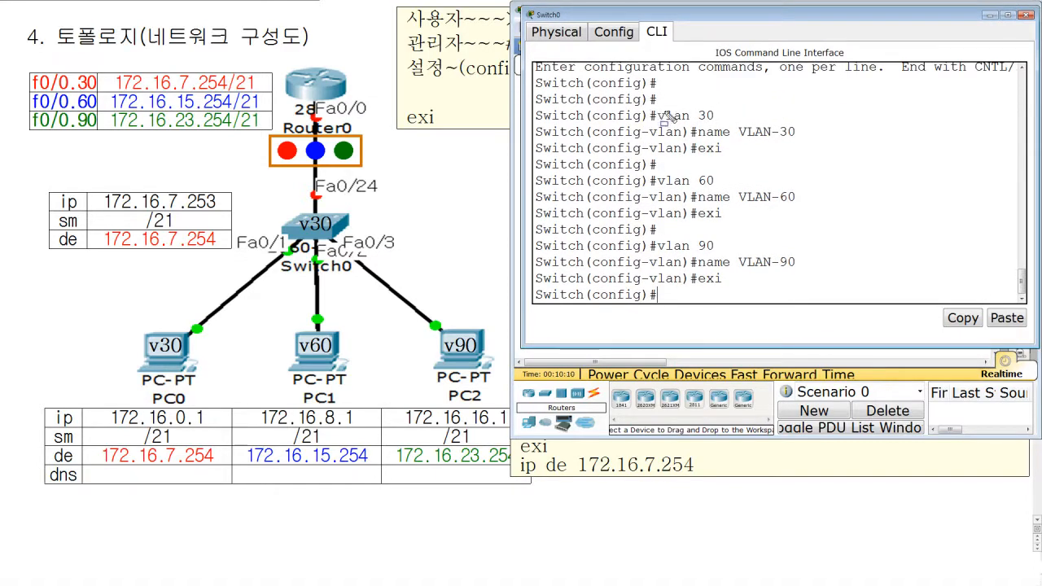
left_click_drag(658, 120, 798, 139)
left_click_drag(699, 154, 723, 153)
left_click_drag(656, 186, 795, 205)
left_click_drag(697, 219, 721, 219)
left_click_drag(657, 251, 795, 268)
left_click_drag(698, 285, 724, 285)
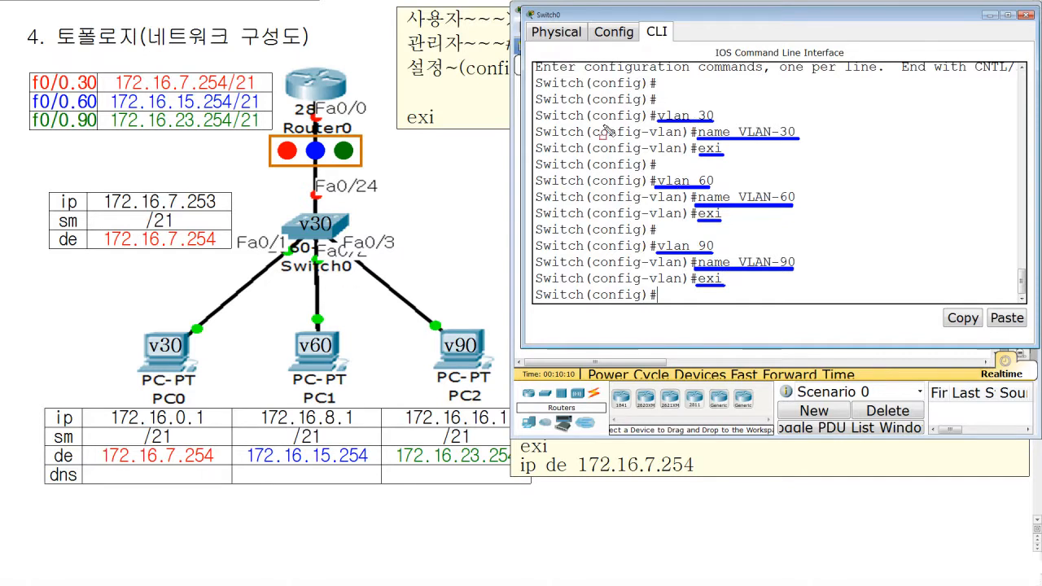
mouse_move(584, 106)
left_mouse_down()
mouse_move(668, 134)
mouse_move(657, 125)
left_mouse_up()
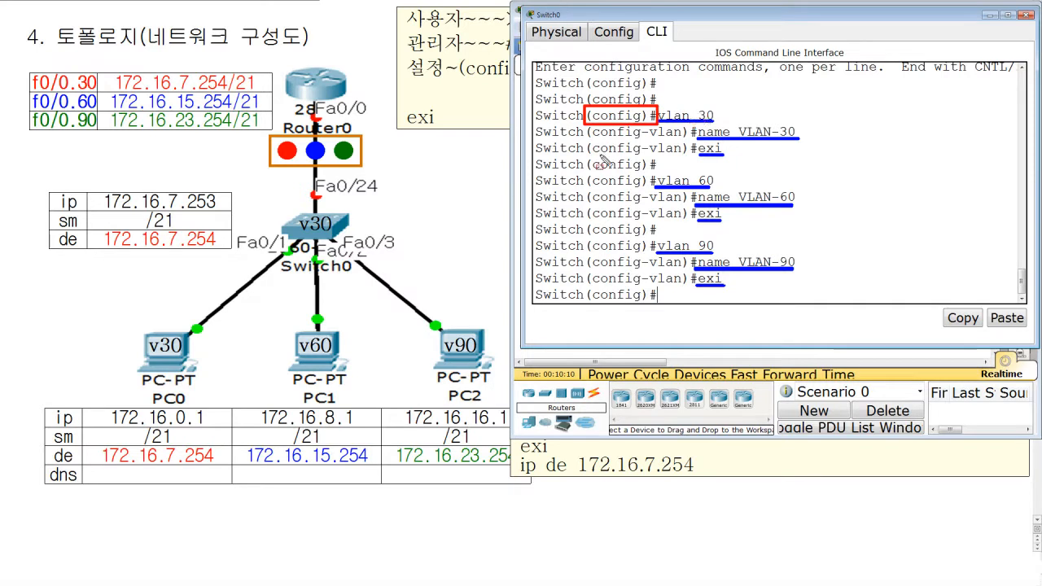
mouse_move(589, 140)
left_mouse_down()
mouse_move(679, 142)
mouse_move(685, 126)
left_mouse_up()
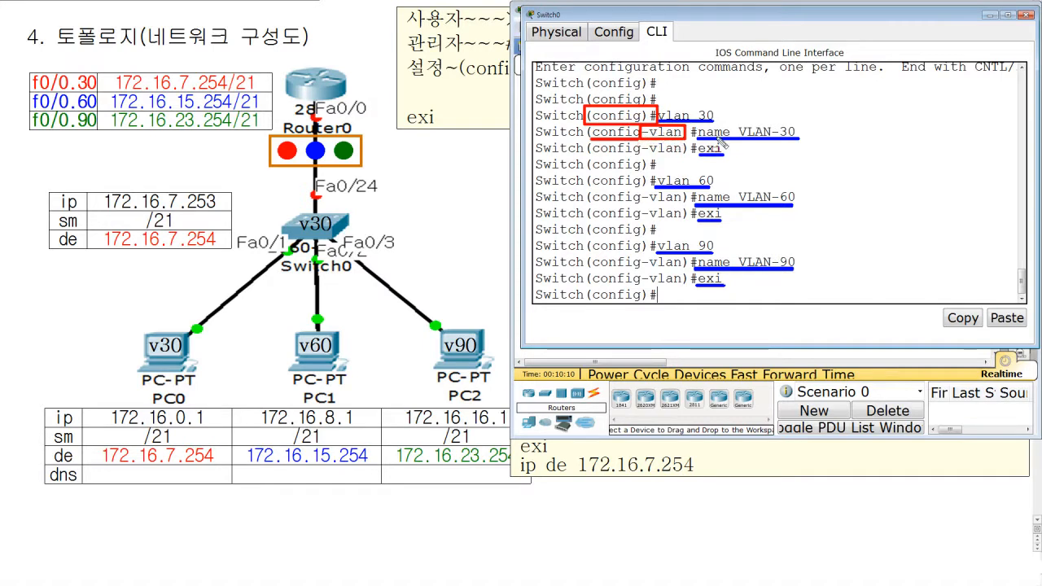
left_click_drag(699, 138, 802, 138)
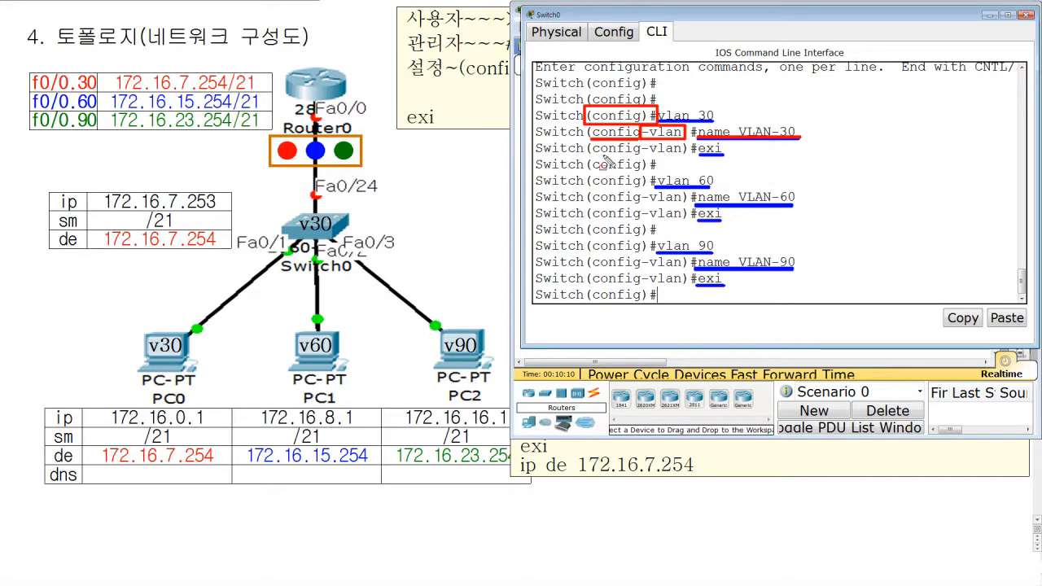
Step: Underline the exi command and the Switch0 prompts on its line and the next one in the VLAN 30 block
left_click_drag(699, 154, 726, 155)
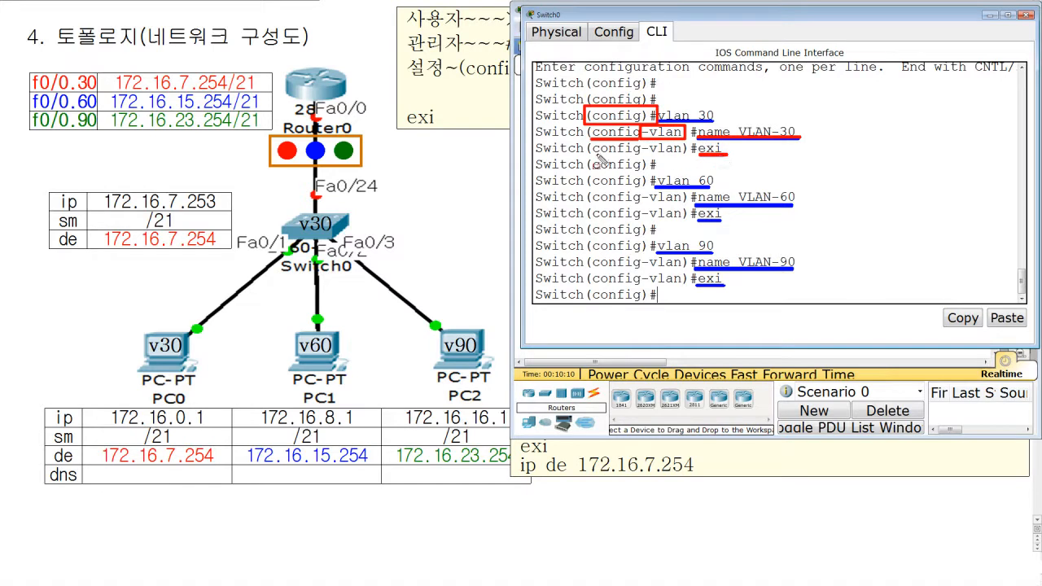
left_click_drag(589, 154, 686, 155)
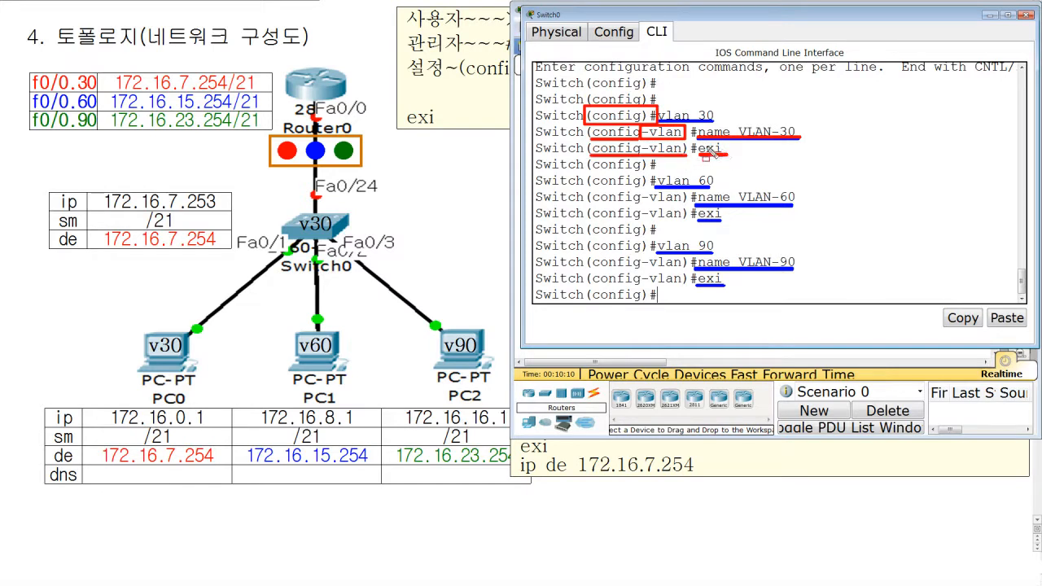
left_click_drag(590, 172, 657, 171)
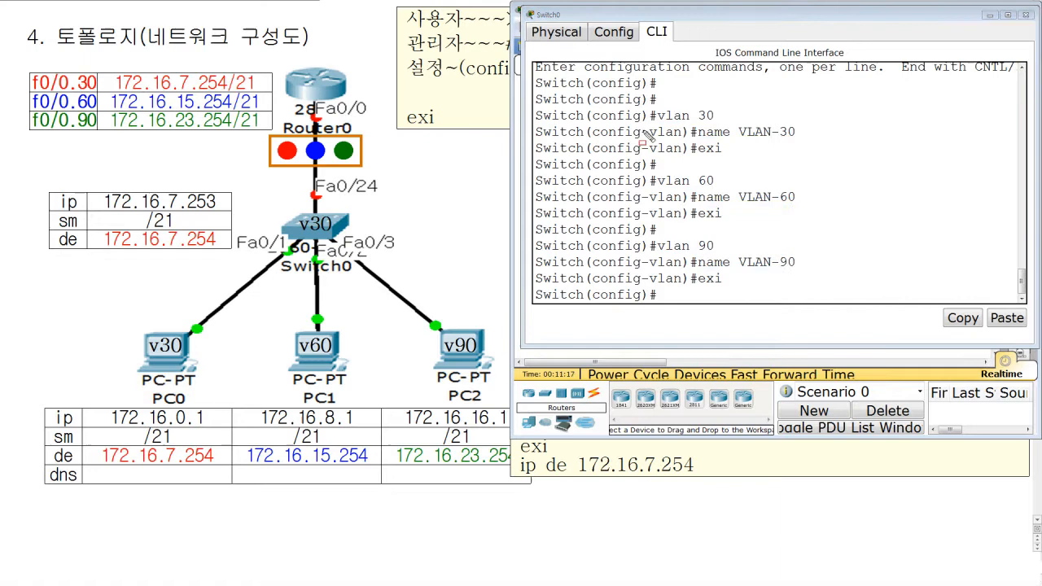
Step: Frame the config-vlan prompts, mark the VLAN 30 and VLAN 60 commands in the Switch0 console, and clear the marks
mouse_move(639, 124)
left_mouse_down()
mouse_move(651, 153)
mouse_move(686, 161)
left_mouse_up()
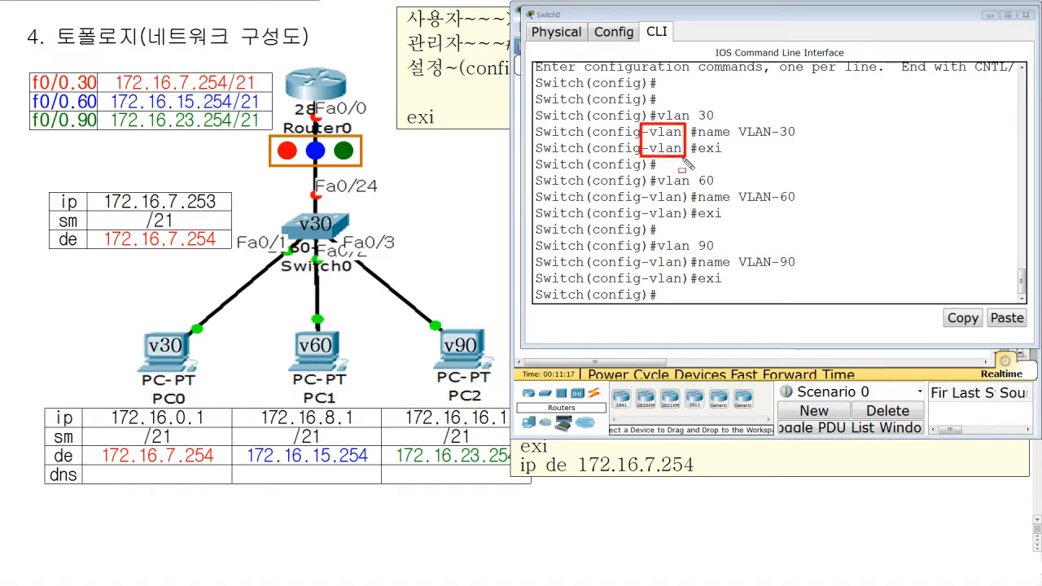
mouse_move(641, 192)
left_mouse_down()
mouse_move(645, 218)
mouse_move(686, 223)
left_mouse_up()
mouse_move(641, 256)
left_mouse_down()
mouse_move(657, 286)
mouse_move(687, 288)
left_mouse_up()
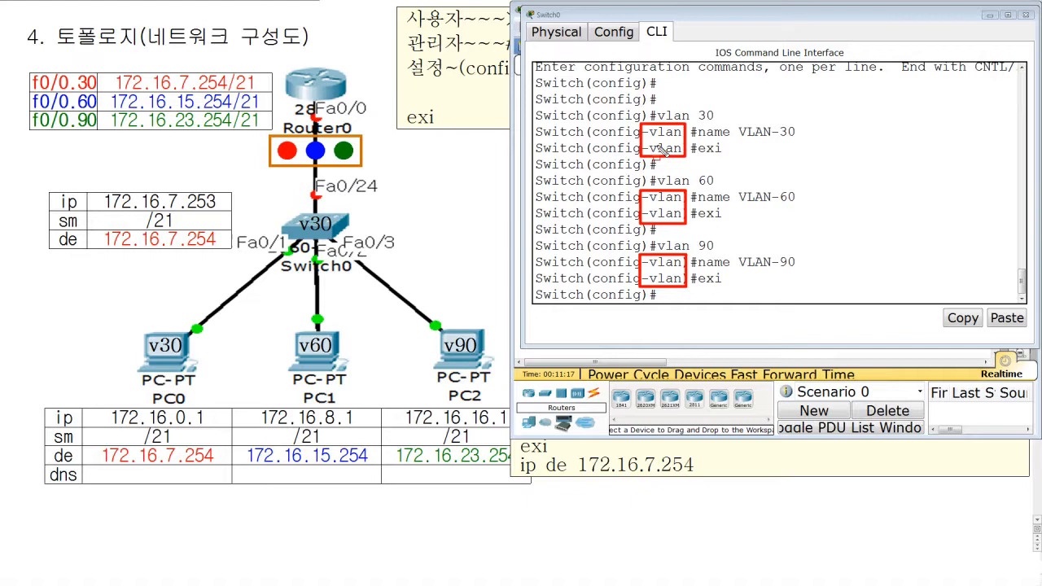
mouse_move(658, 107)
left_mouse_down()
mouse_move(757, 139)
mouse_move(796, 138)
left_mouse_up()
left_click_drag(699, 154, 732, 152)
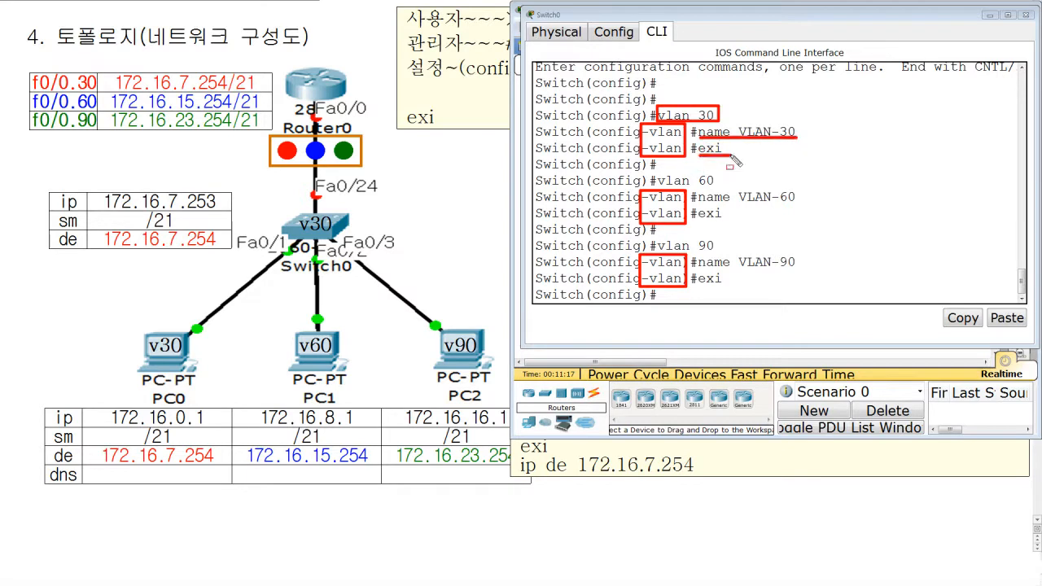
left_click_drag(588, 171, 658, 171)
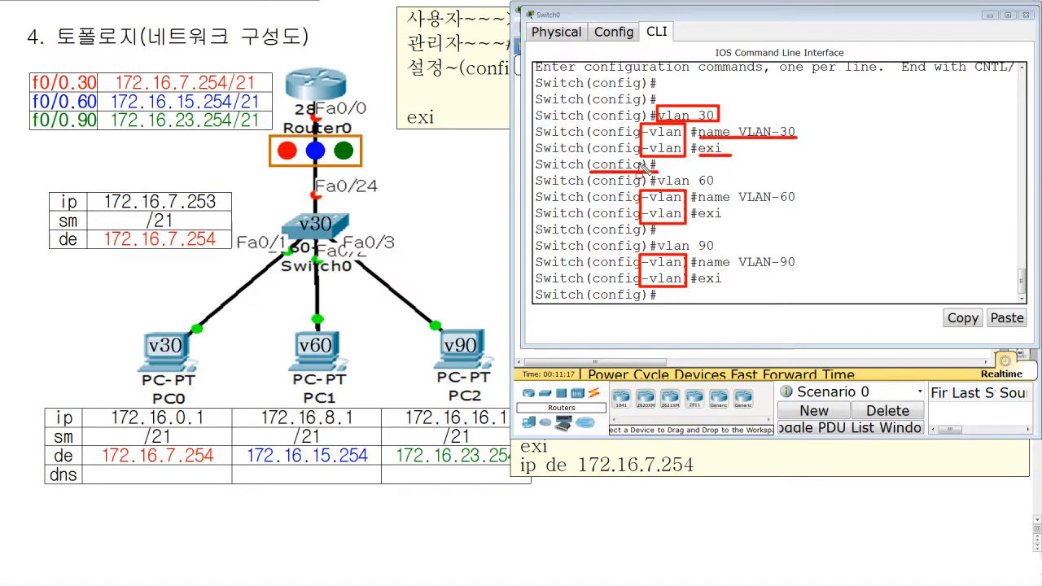
left_click_drag(655, 186, 713, 187)
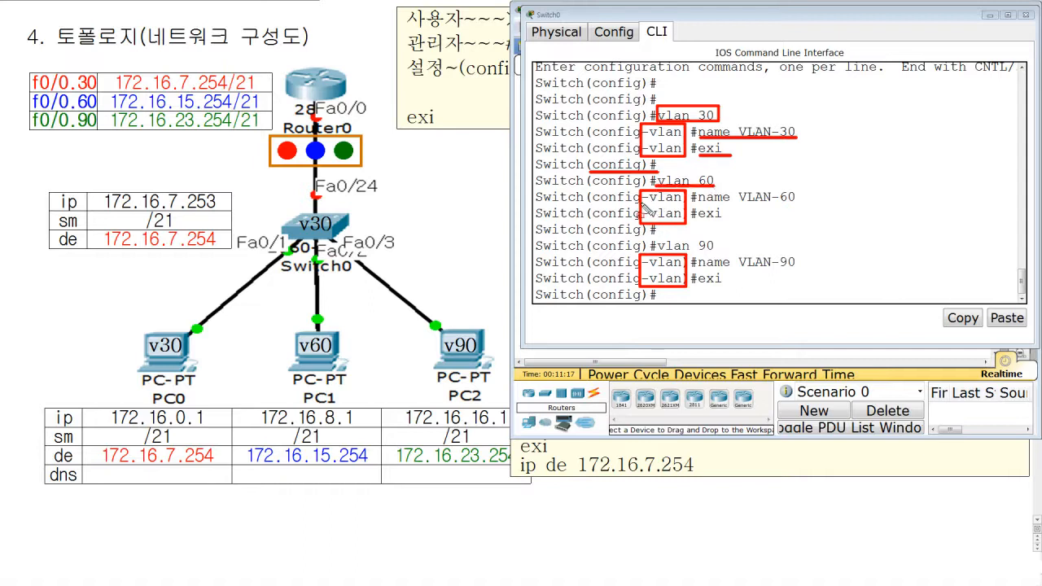
mouse_move(699, 204)
left_mouse_down()
mouse_move(804, 204)
mouse_move(727, 220)
left_mouse_up()
left_click_drag(586, 238, 658, 238)
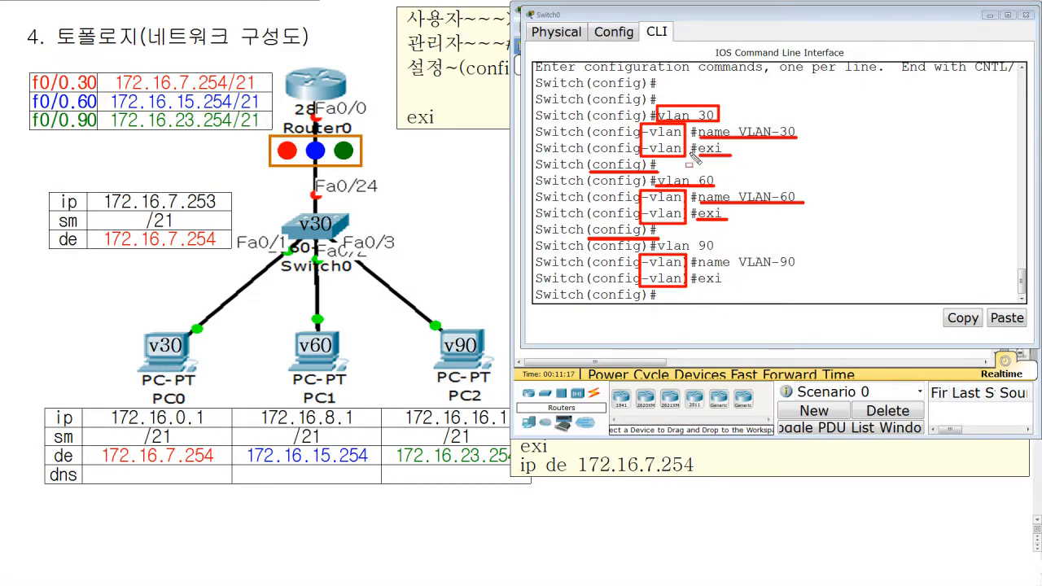
key("Escape")
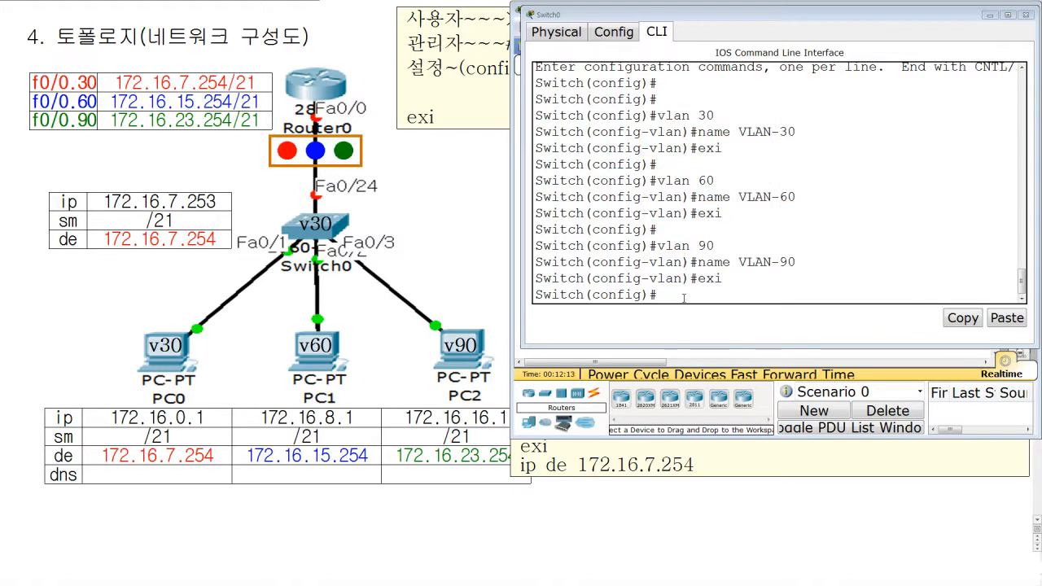
left_click(685, 300)
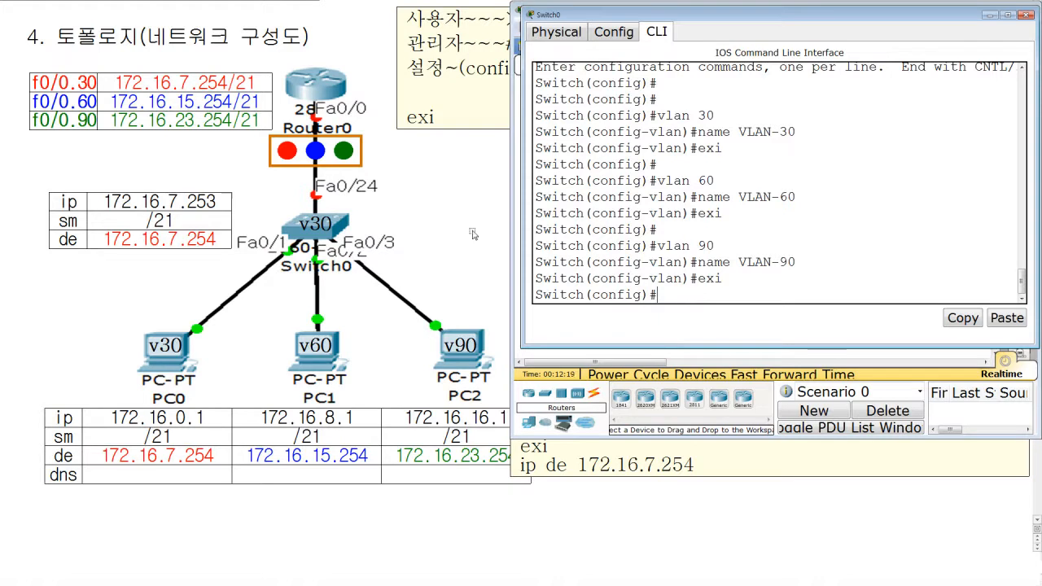
Step: Insert a row below the VLAN creation commands in the notes and write do show vlan in it
left_click(565, 498)
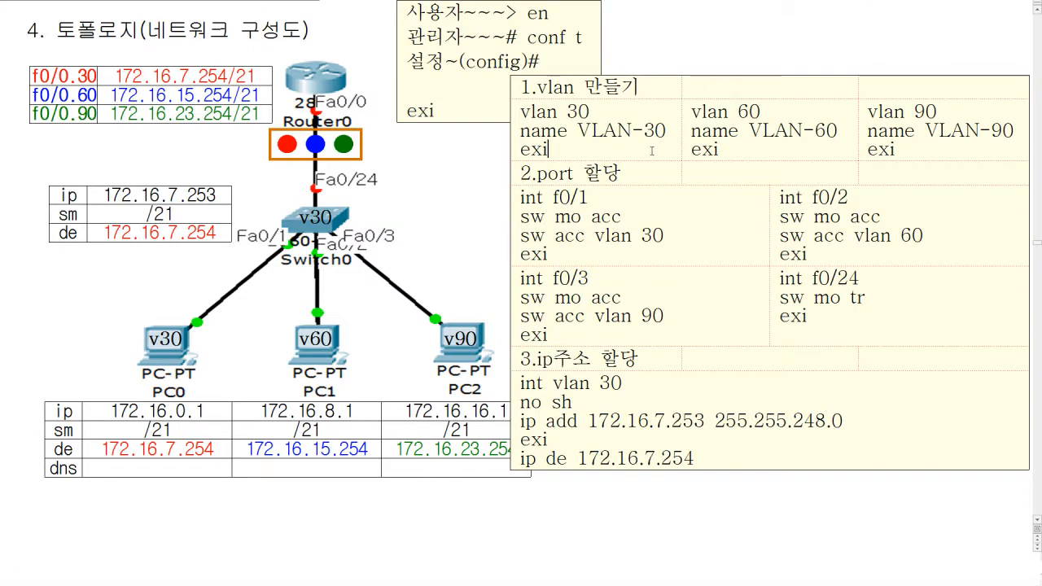
key("ctrl+Return")
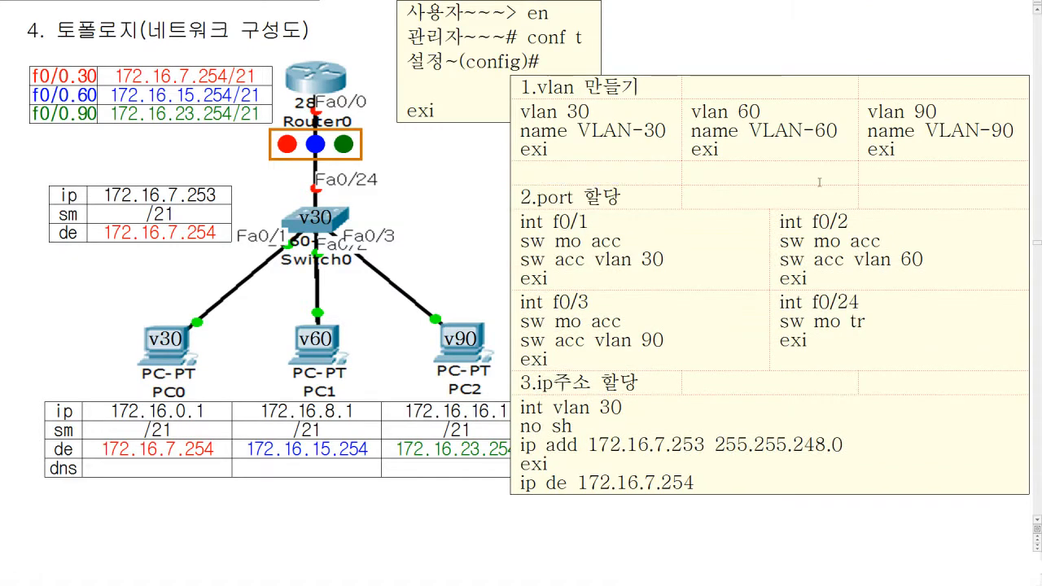
type("do show vlan")
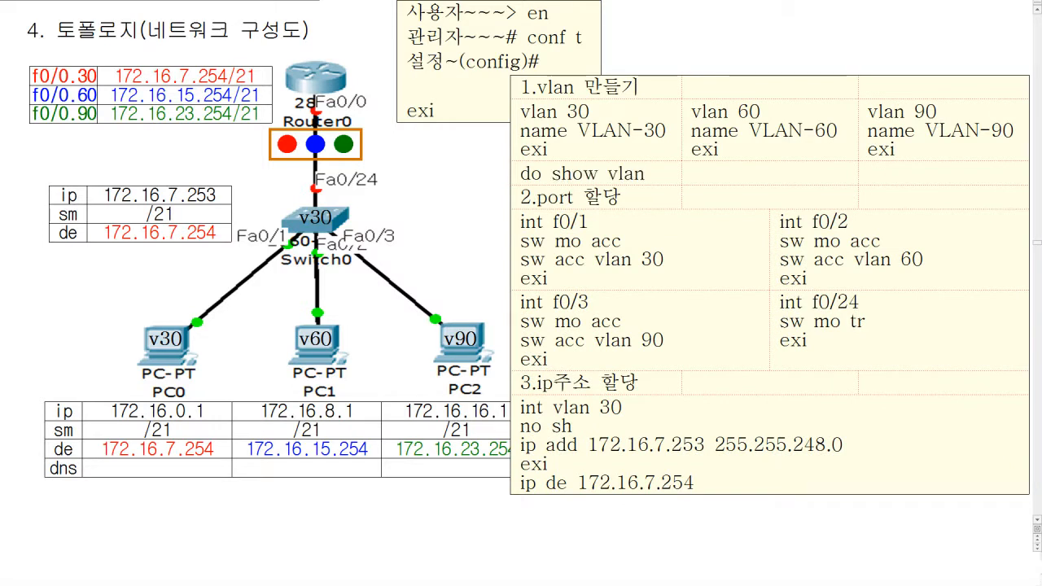
left_click_drag(600, 174, 520, 174)
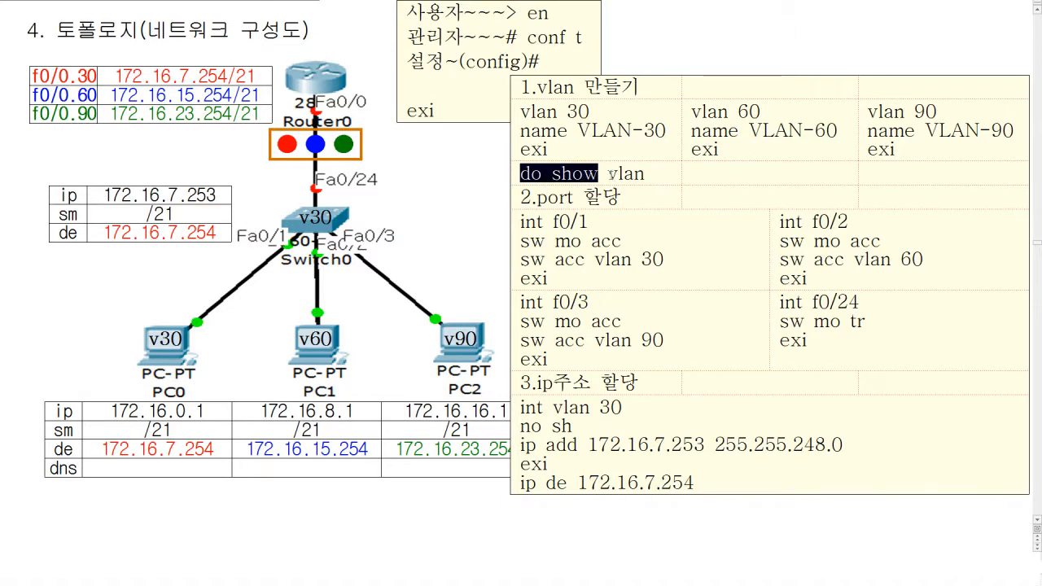
left_click_drag(609, 175, 645, 174)
left_click(657, 176)
left_click_drag(520, 174, 661, 175)
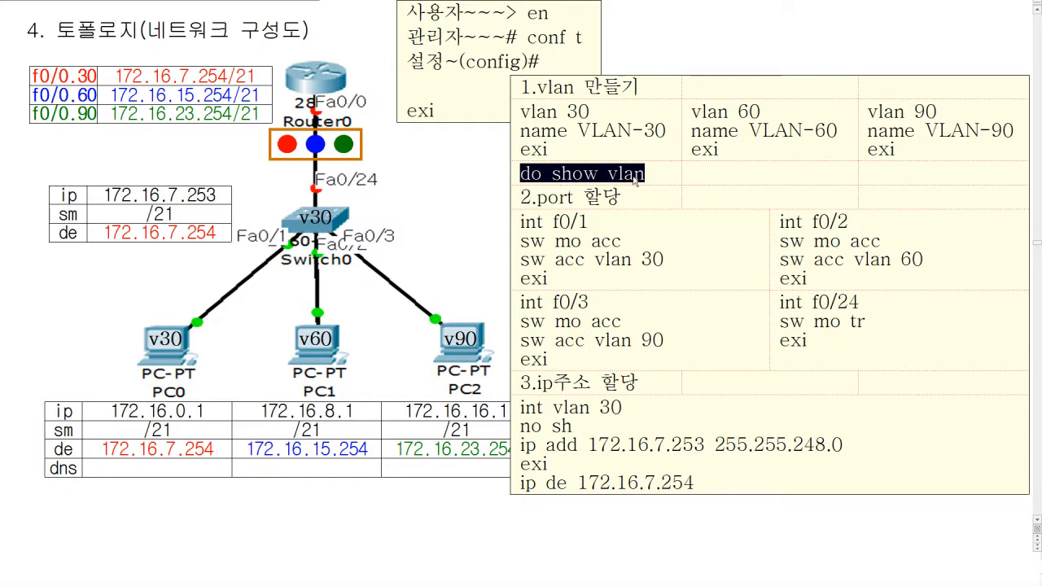
Step: Shorten the show keyword in the new note so the command reads do sh vlan
left_click(553, 180)
left_click_drag(552, 178, 602, 176)
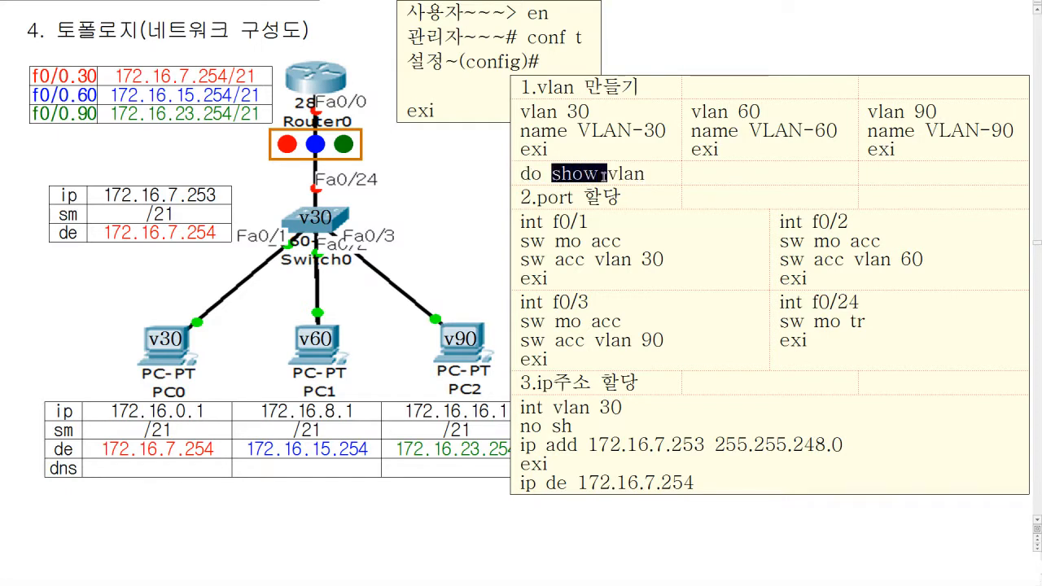
left_click(575, 174)
key("Delete")
key("Delete")
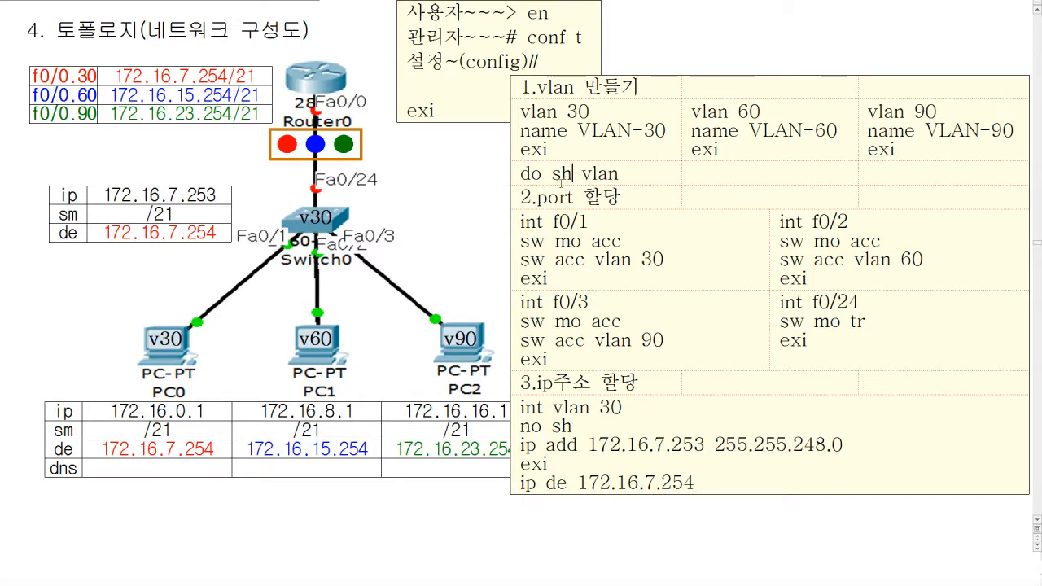
left_click_drag(522, 175, 640, 171)
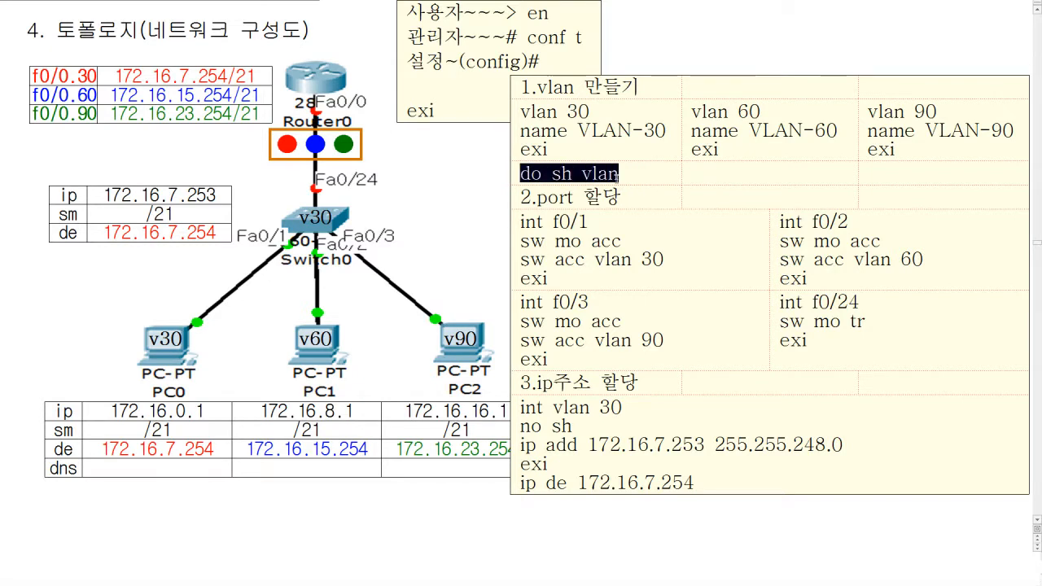
left_click(632, 174)
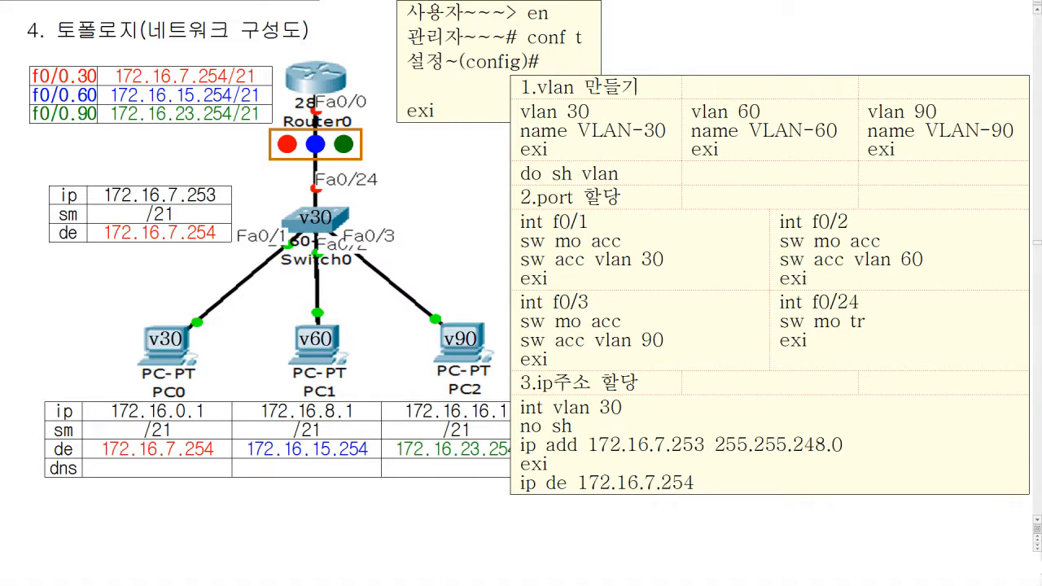
Step: Switch to Switch0's console, run do sh vlan, and extend the window downward to show more of the output
key("alt+Tab")
key("Return")
key("Return")
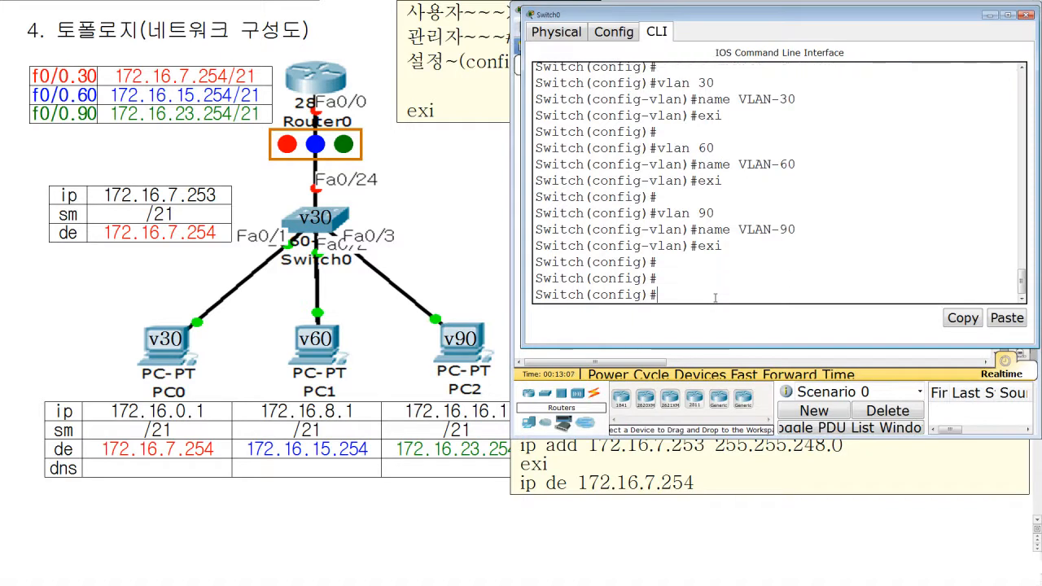
type("do sh vlan")
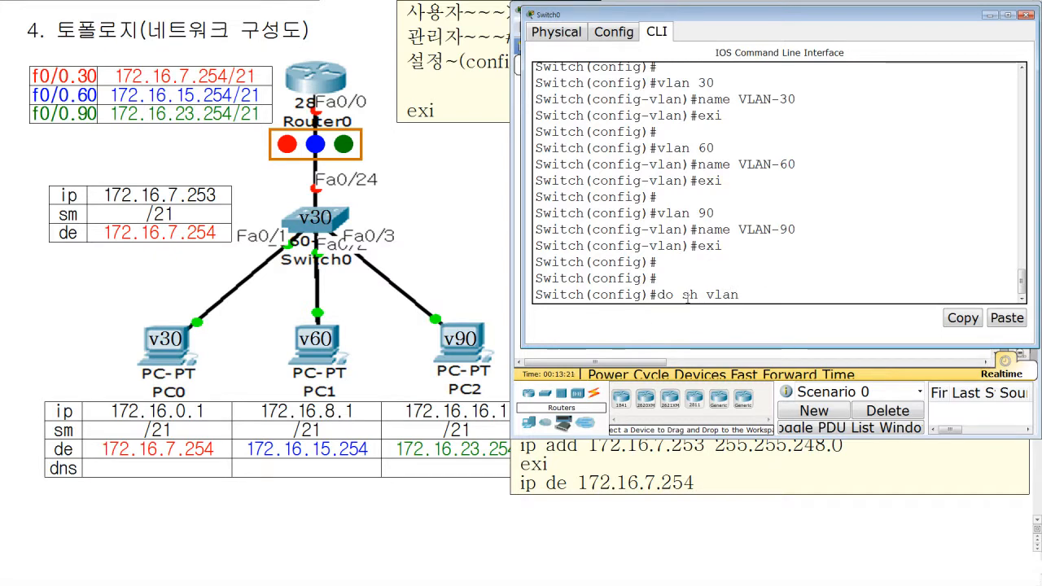
key("Return")
left_click_drag(736, 349, 728, 544)
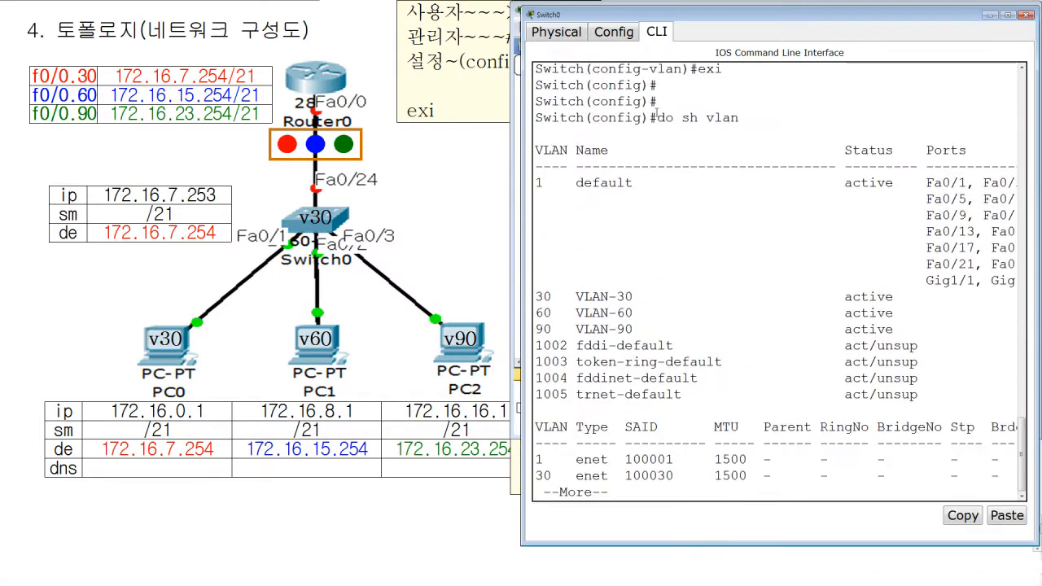
Step: Highlight the do sh vlan command, frame its output and the --More-- line, and clear the marks
left_click_drag(656, 117, 755, 117)
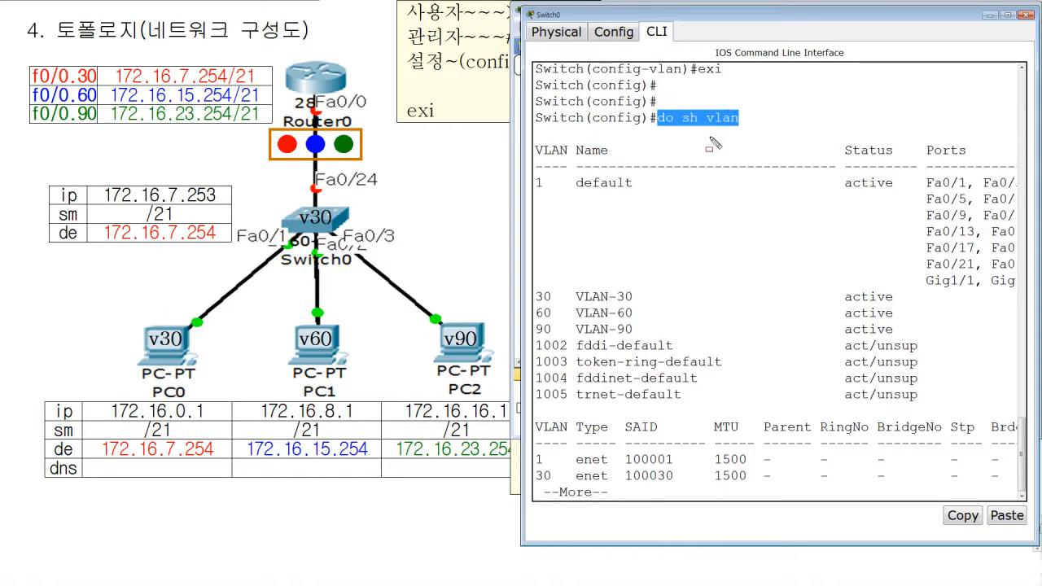
mouse_move(535, 138)
left_mouse_down()
mouse_move(962, 428)
mouse_move(1023, 479)
mouse_move(1024, 502)
mouse_move(1016, 487)
left_mouse_up()
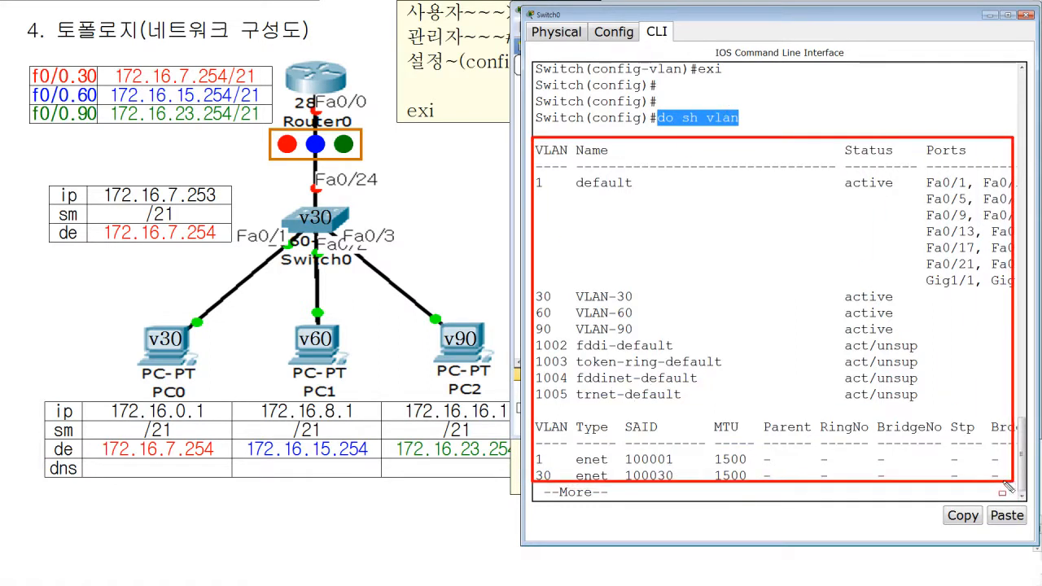
left_click_drag(537, 489, 611, 501)
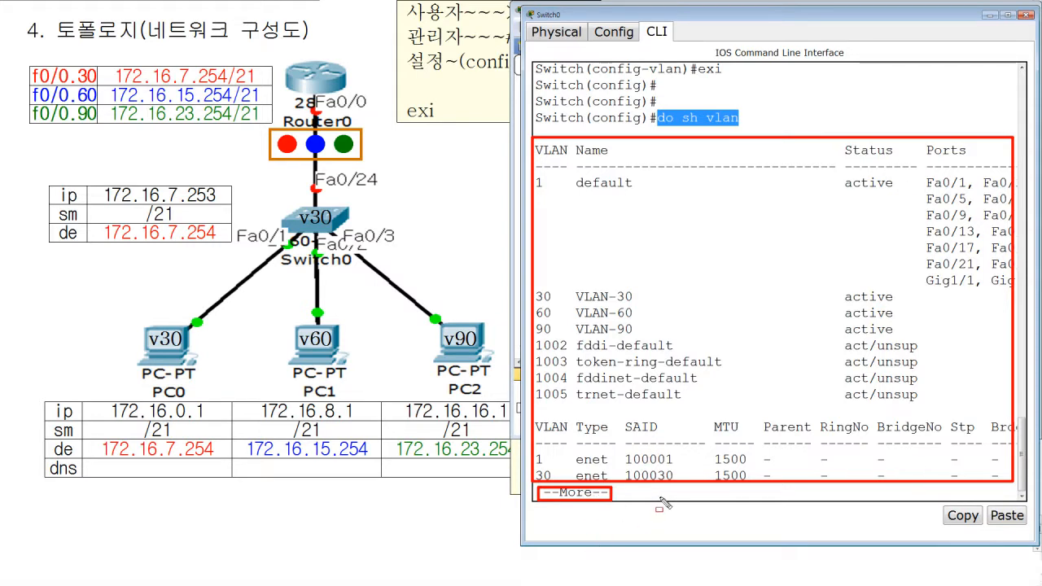
key("Escape")
left_click(630, 491)
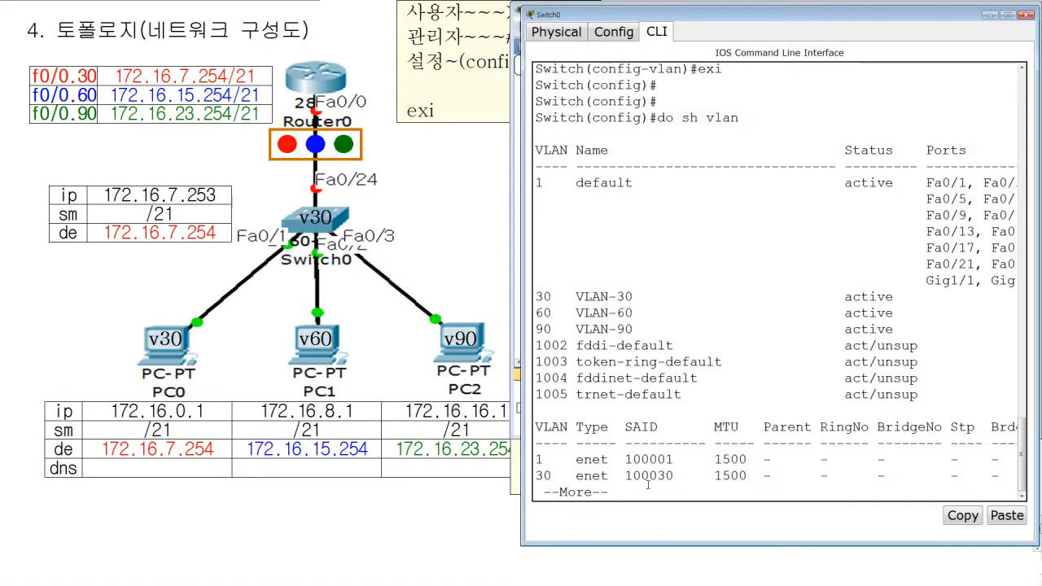
Step: Page through the rest of the do sh vlan output until the configuration prompt returns
key("Return")
key("Return")
key("Return")
key("Return")
key("Return")
key("Return")
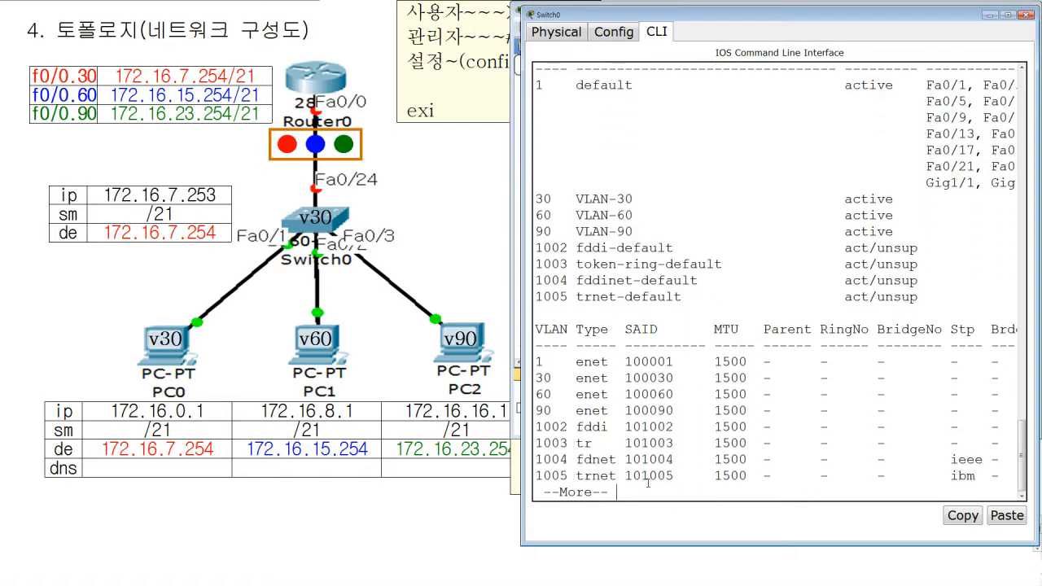
key("space")
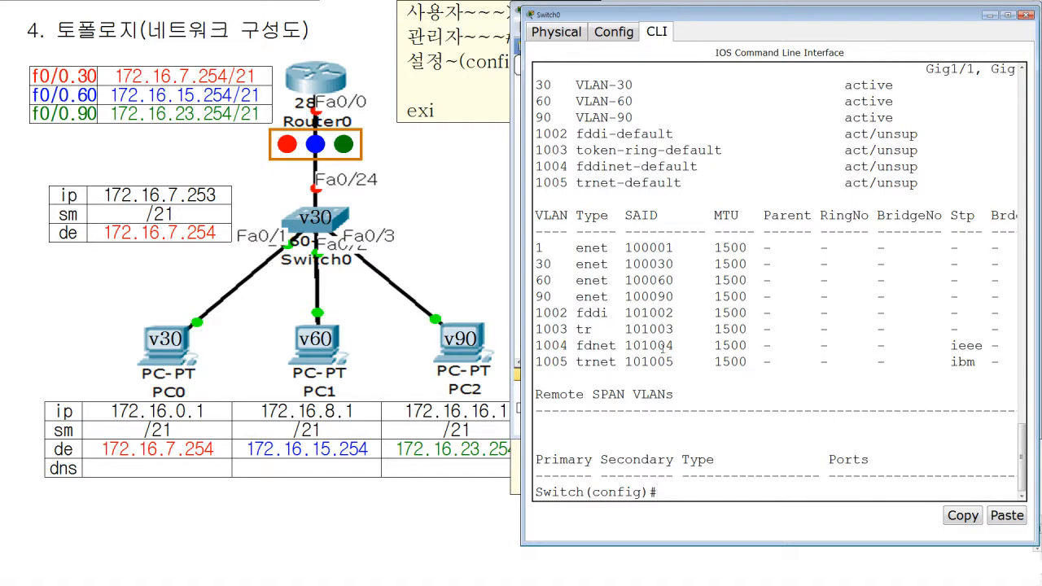
Step: Return to the VLAN list and frame the VLAN and Name headings, the default VLAN entry, and the numbers 30, 60 and 90
scroll(679, 351, "up", 5)
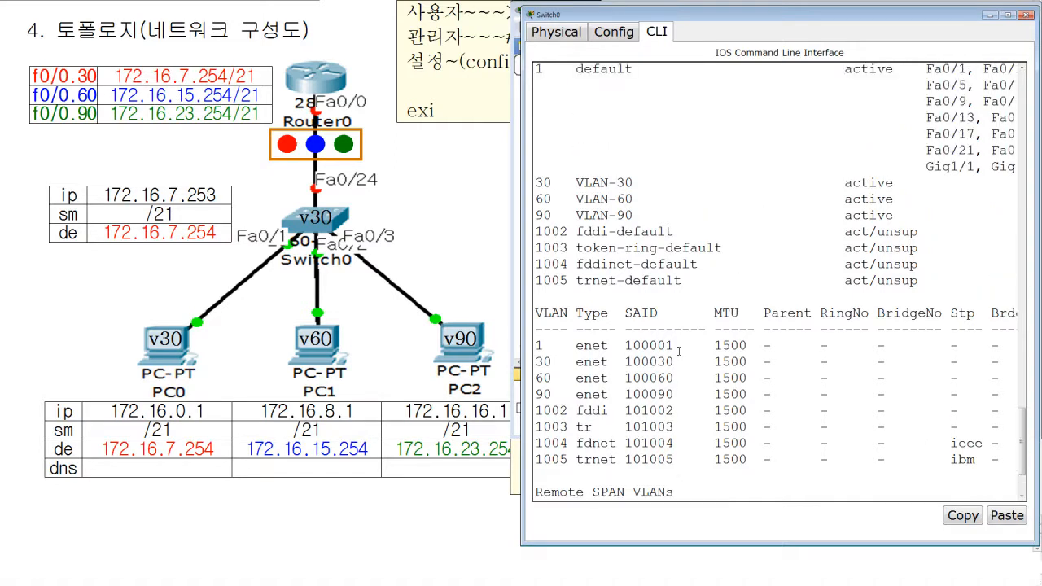
scroll(679, 351, "up", 1)
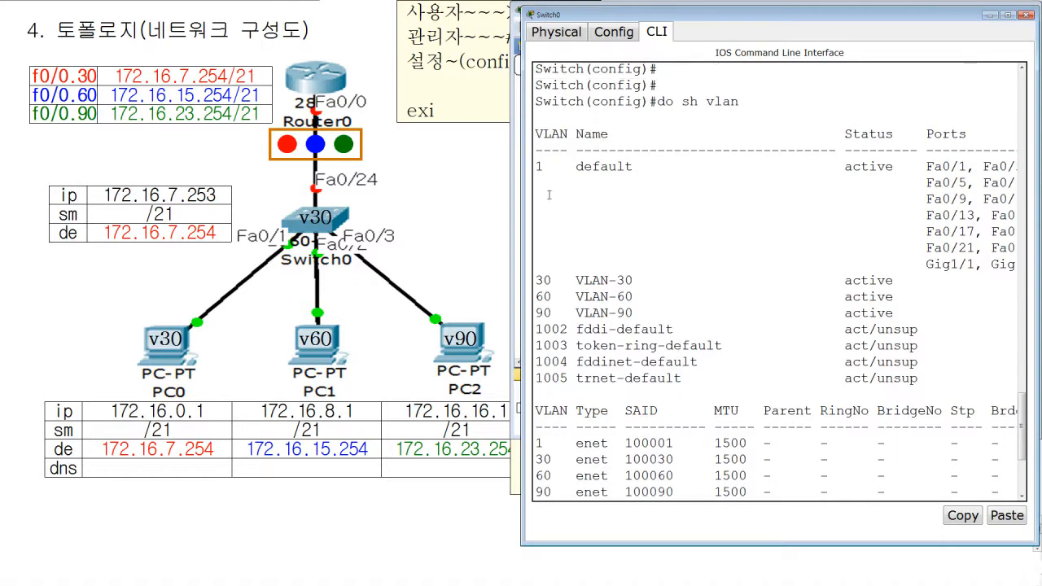
mouse_move(531, 125)
left_mouse_down()
mouse_move(554, 140)
mouse_move(613, 145)
left_mouse_up()
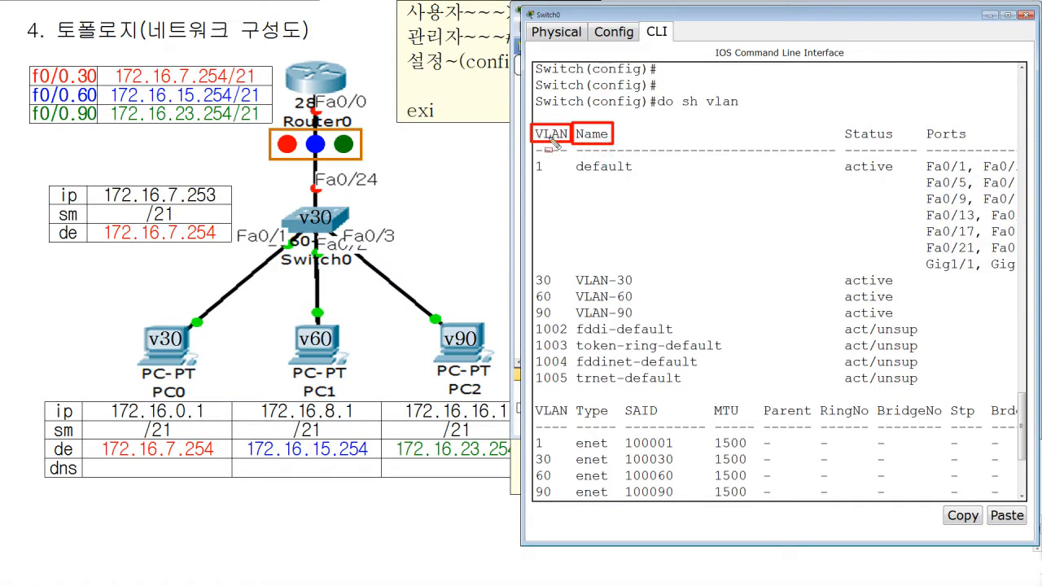
left_click_drag(533, 159, 545, 175)
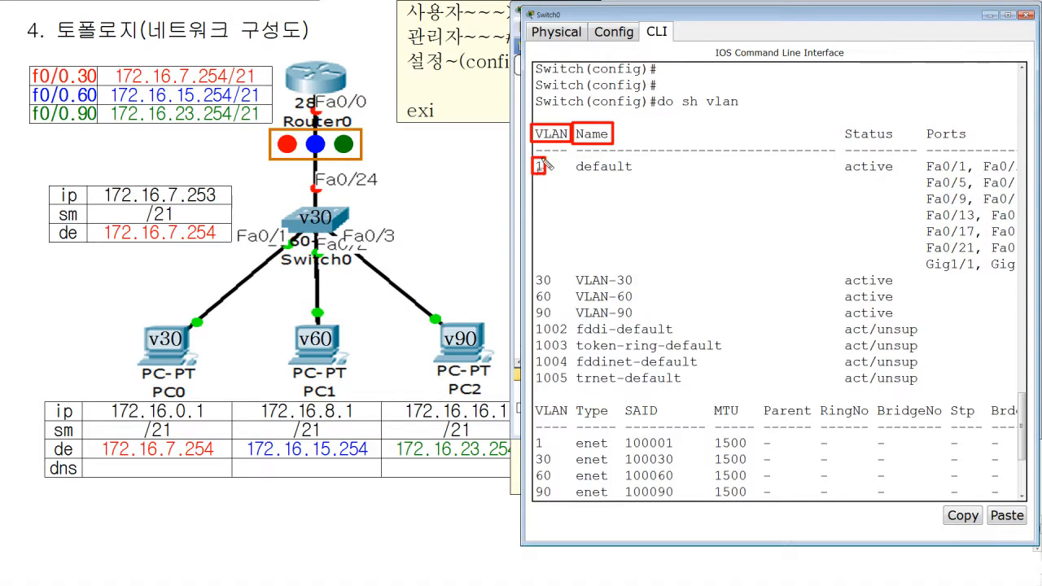
left_click_drag(577, 158, 634, 174)
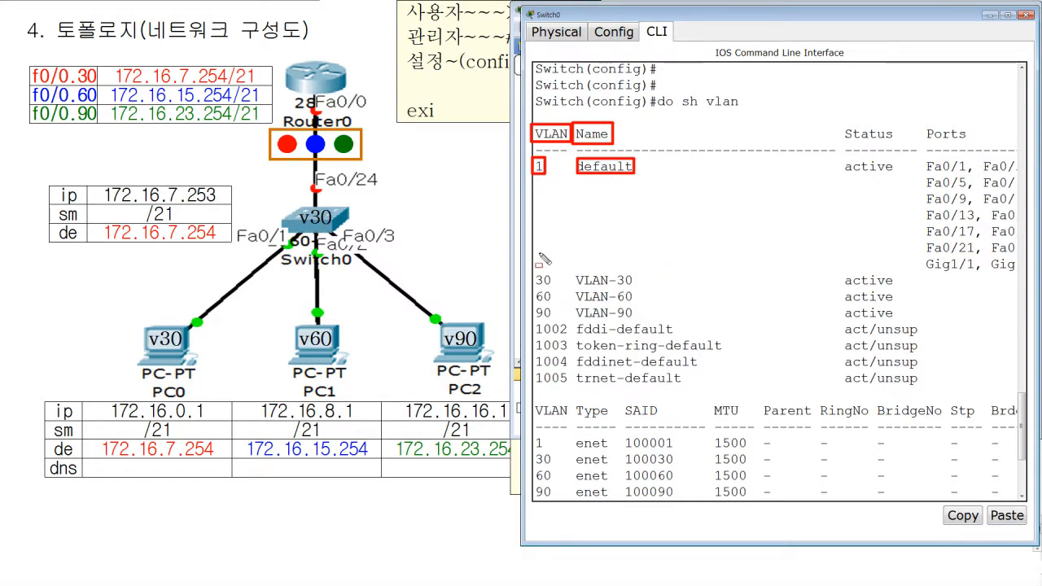
mouse_move(535, 268)
left_mouse_down()
mouse_move(546, 326)
mouse_move(560, 326)
left_mouse_up()
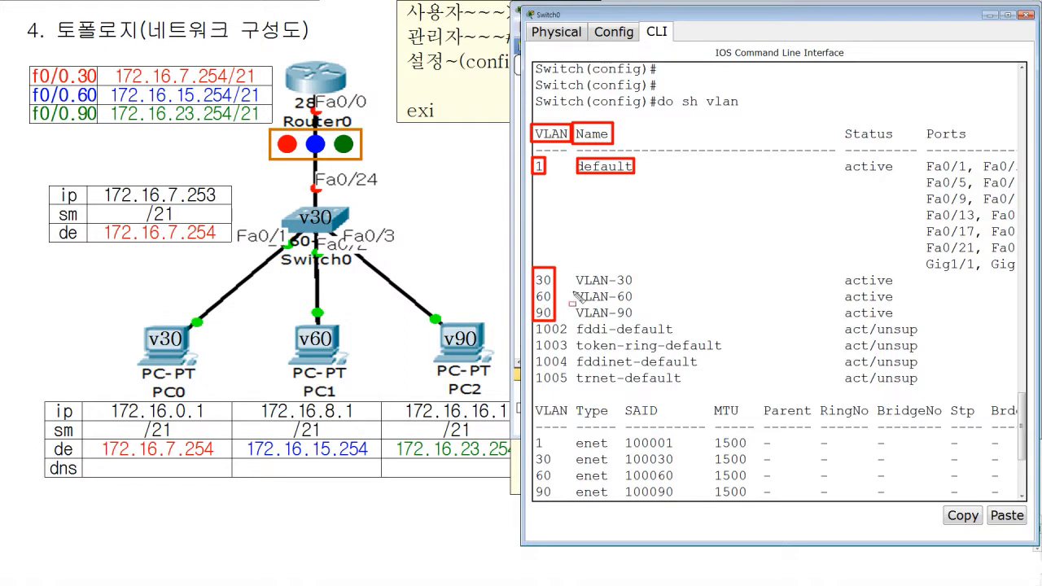
Step: Frame the names VLAN-30, VLAN-60 and VLAN-90 and the built-in VLAN rows 1002 to 1005, and clear the marks
mouse_move(573, 270)
left_mouse_down()
mouse_move(593, 326)
mouse_move(638, 325)
left_mouse_up()
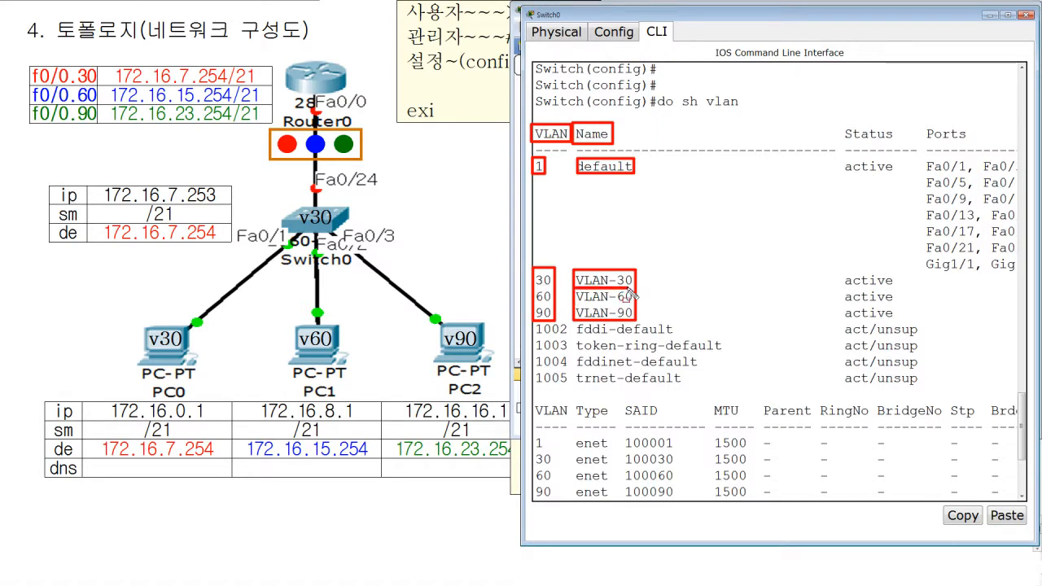
left_click_drag(576, 302, 634, 303)
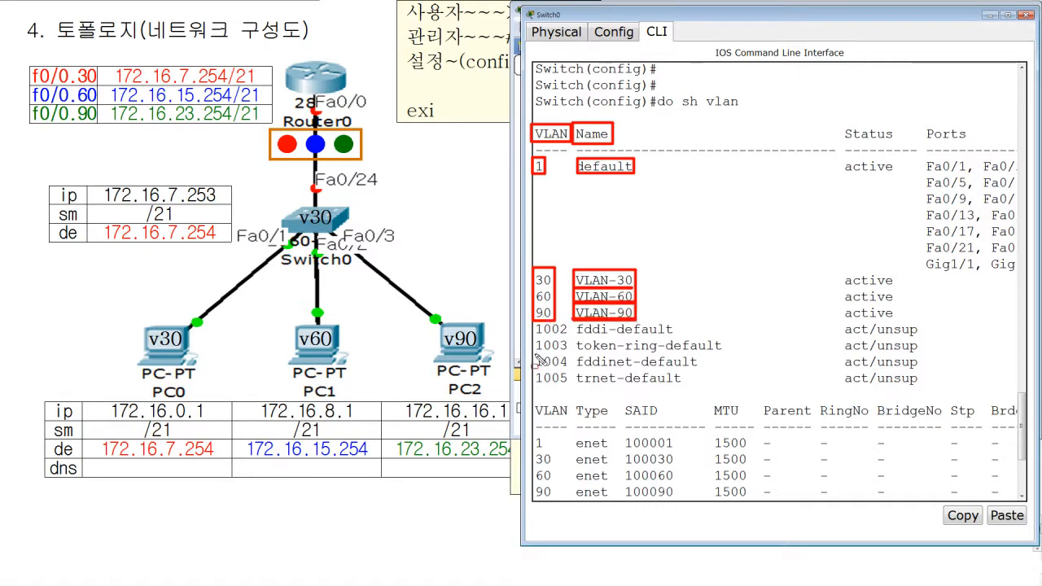
mouse_move(534, 334)
left_mouse_down()
mouse_move(573, 335)
mouse_move(573, 383)
left_mouse_up()
mouse_move(534, 326)
left_mouse_down()
mouse_move(624, 391)
mouse_move(992, 388)
left_mouse_up()
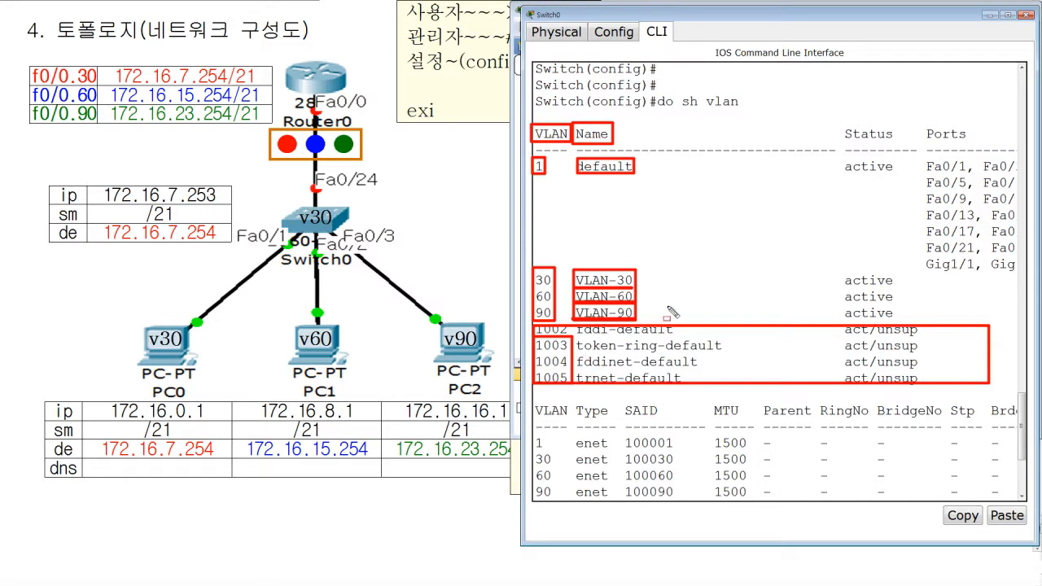
key("Escape")
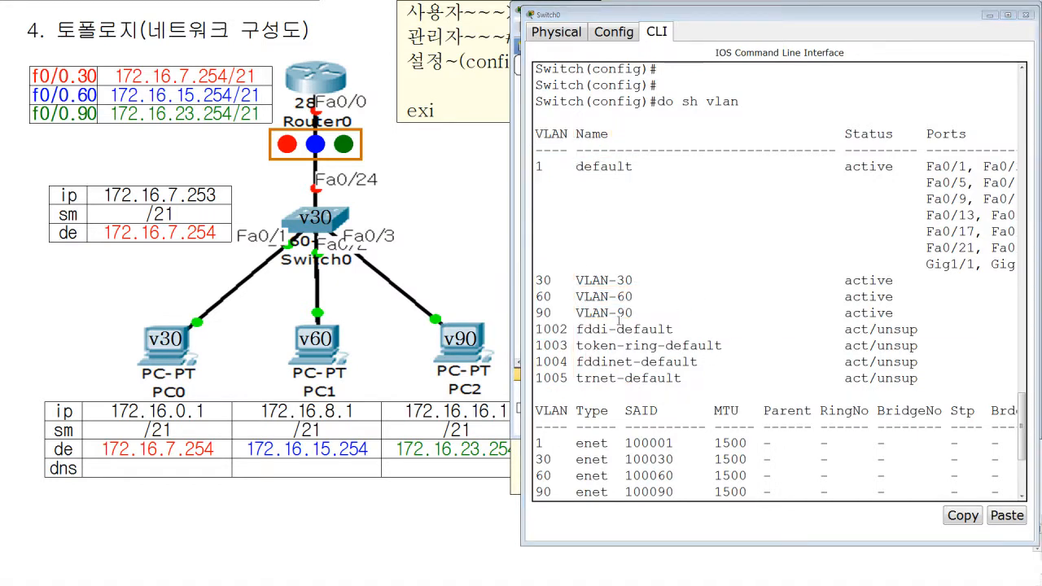
Step: Return to the end of the VLAN output, frame the rows for VLANs 30, 60 and 90, and clear the frame
scroll(624, 315, "down", 4)
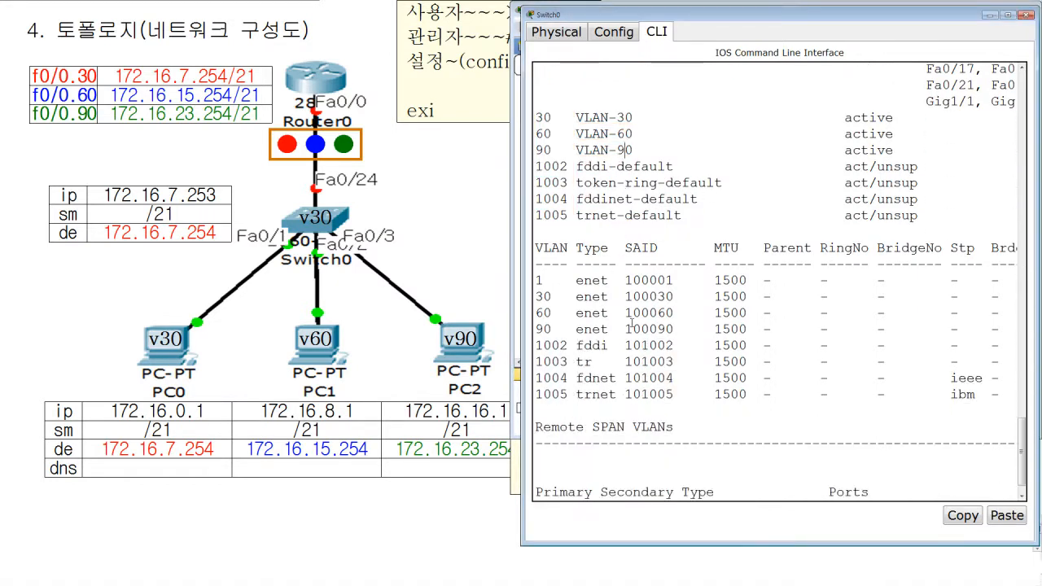
scroll(637, 313, "down", 1)
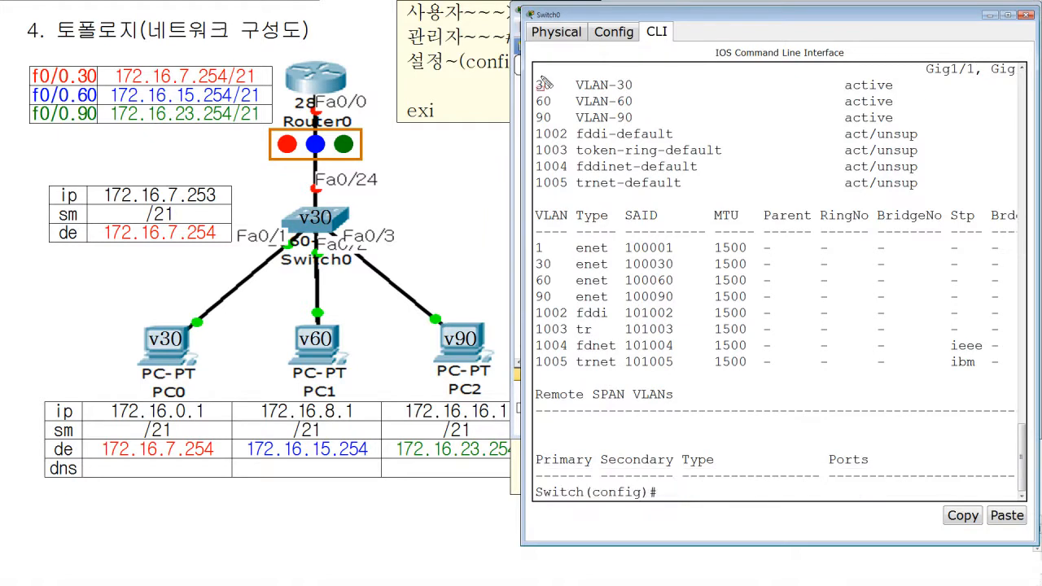
left_click_drag(534, 73, 636, 126)
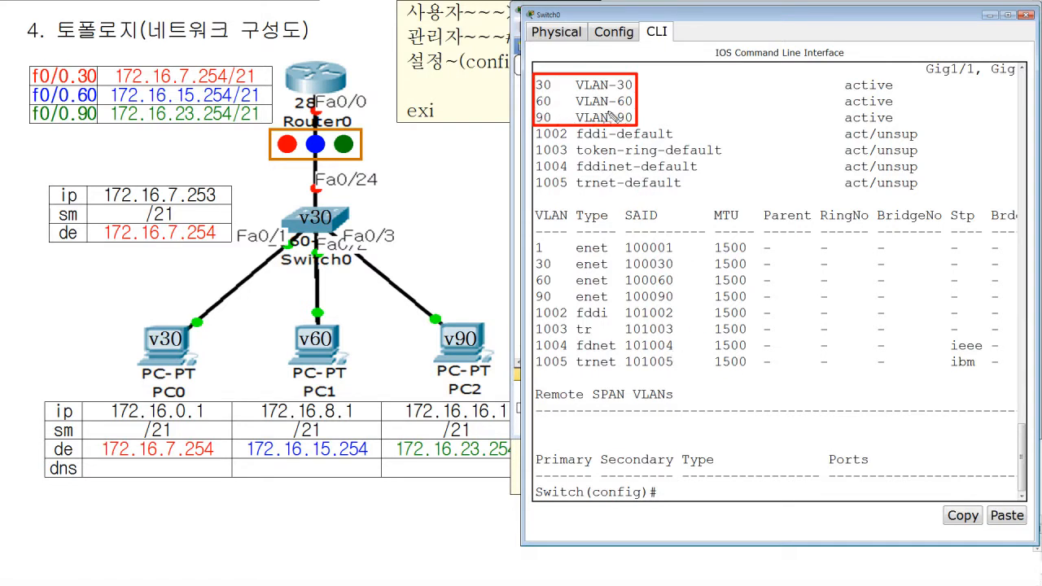
key("Escape")
Step: Rename VLAN 60 as vlan60 on Switch0 and return to global configuration mode
left_click(699, 493)
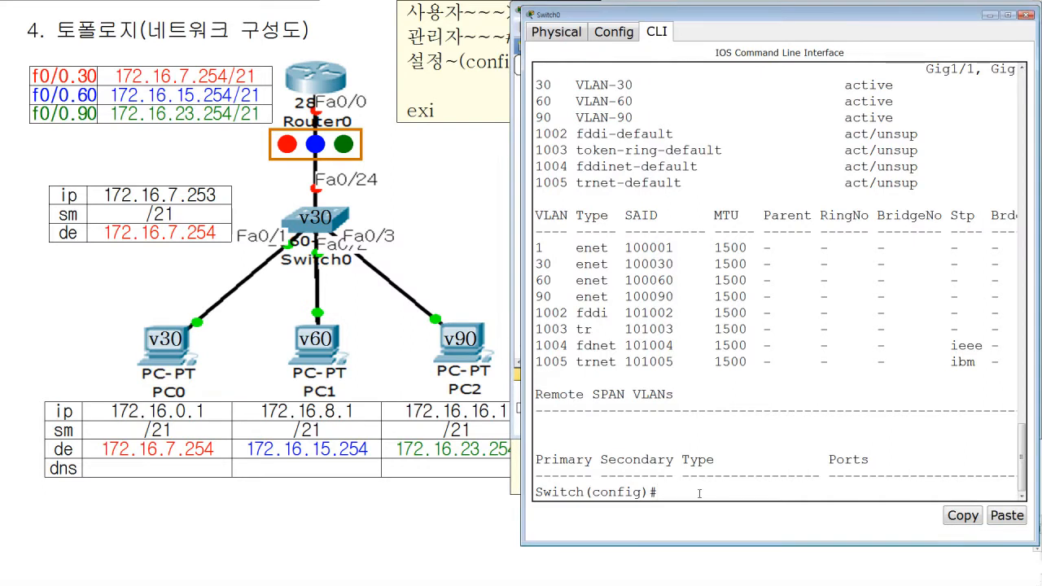
key("Return")
type("vlan 60")
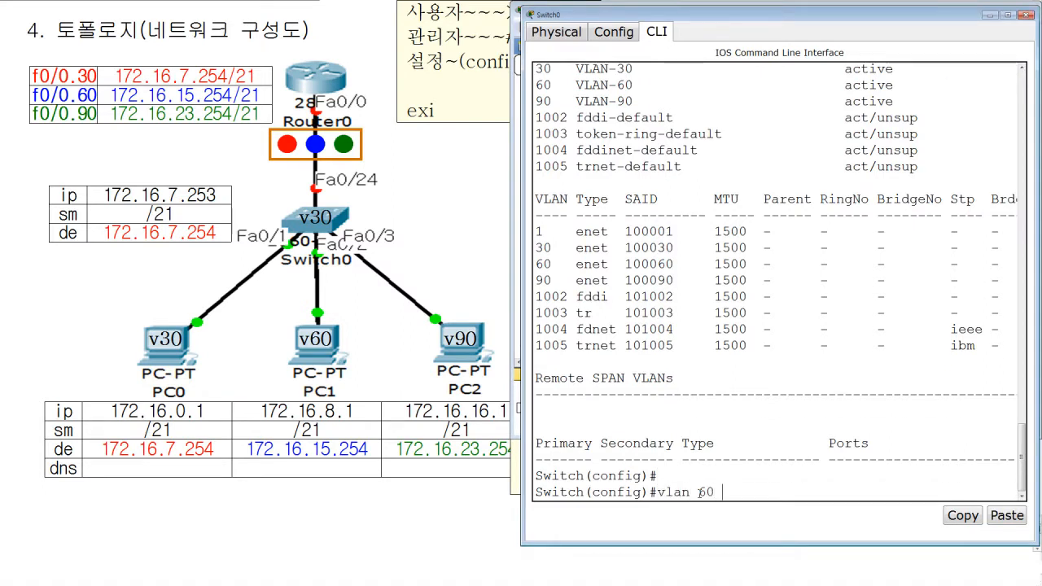
key("Return")
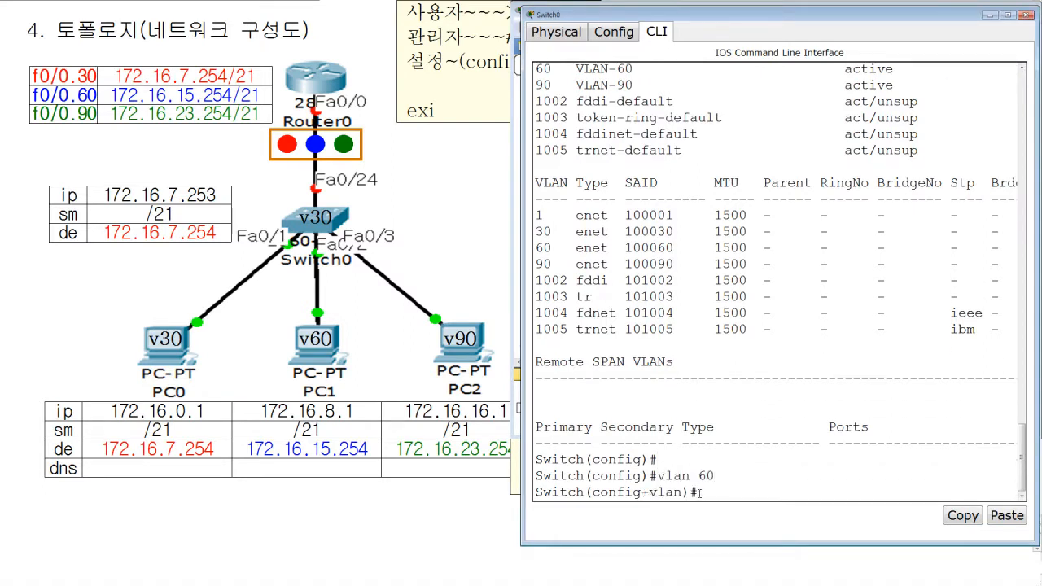
type("name vlan60")
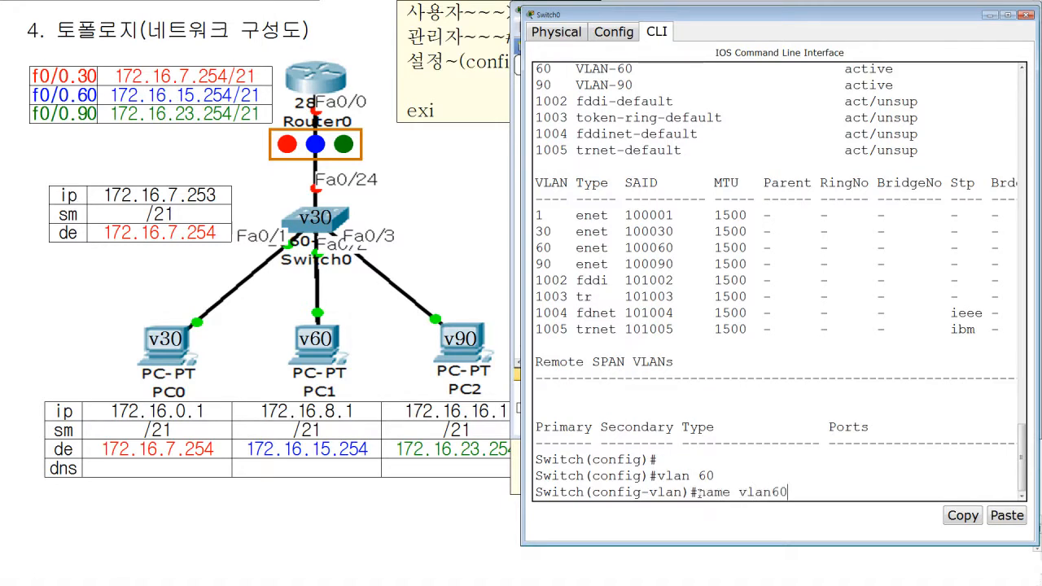
key("Return")
type("exi")
key("Return")
key("Return")
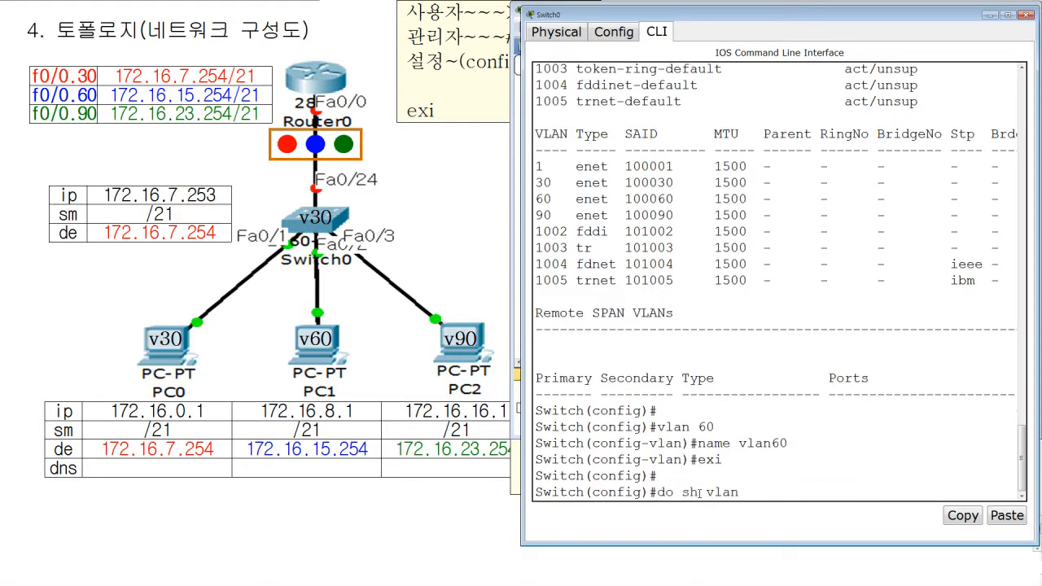
Step: Run do sh vlan, frame the rows for VLANs 30, 60 and 90, and single out the name vlan60
type("do sh vlan")
key("Return")
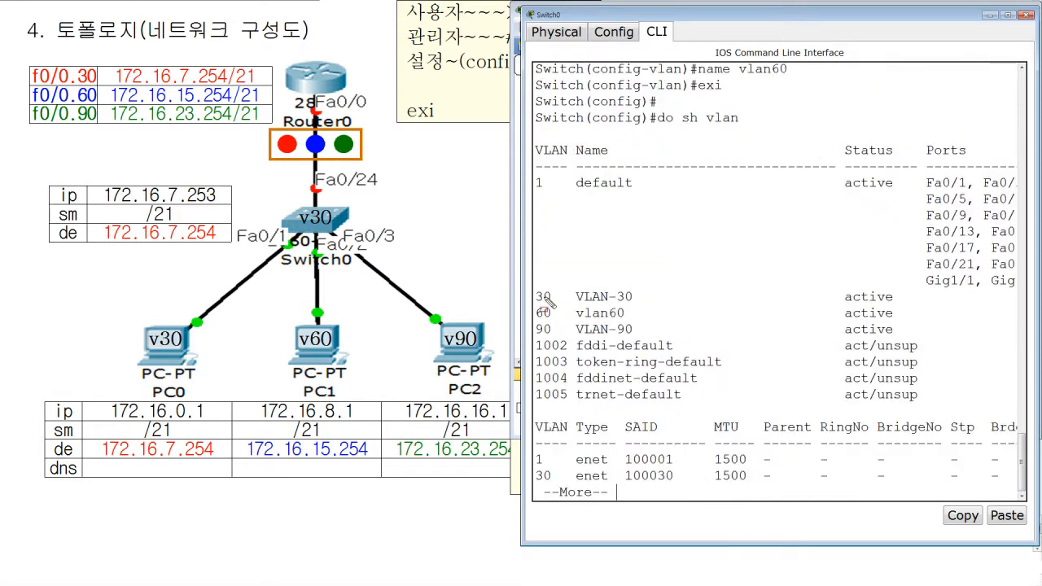
mouse_move(534, 286)
left_mouse_down()
mouse_move(552, 325)
mouse_move(640, 338)
left_mouse_up()
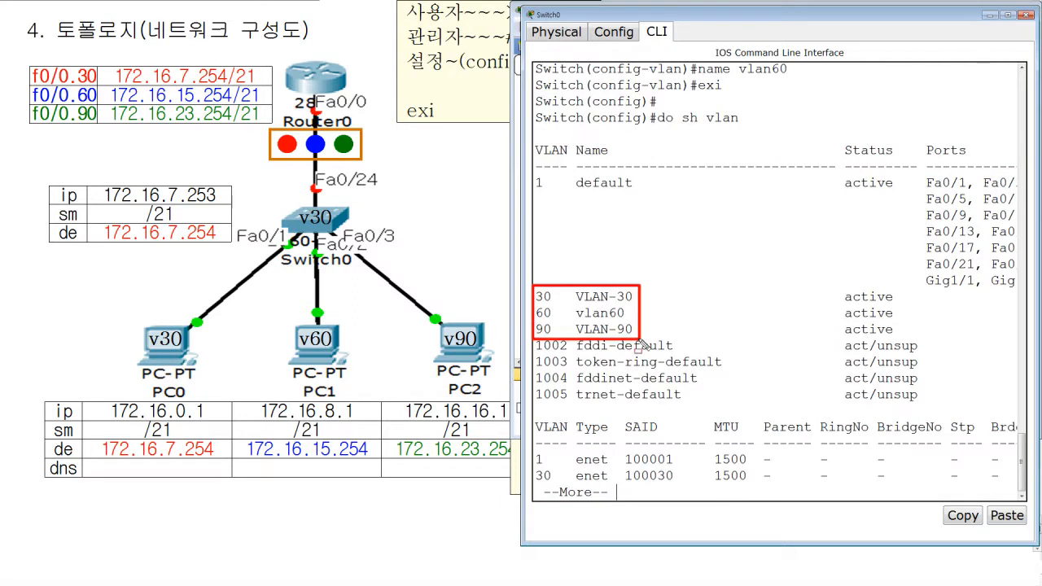
left_click_drag(531, 302, 652, 301)
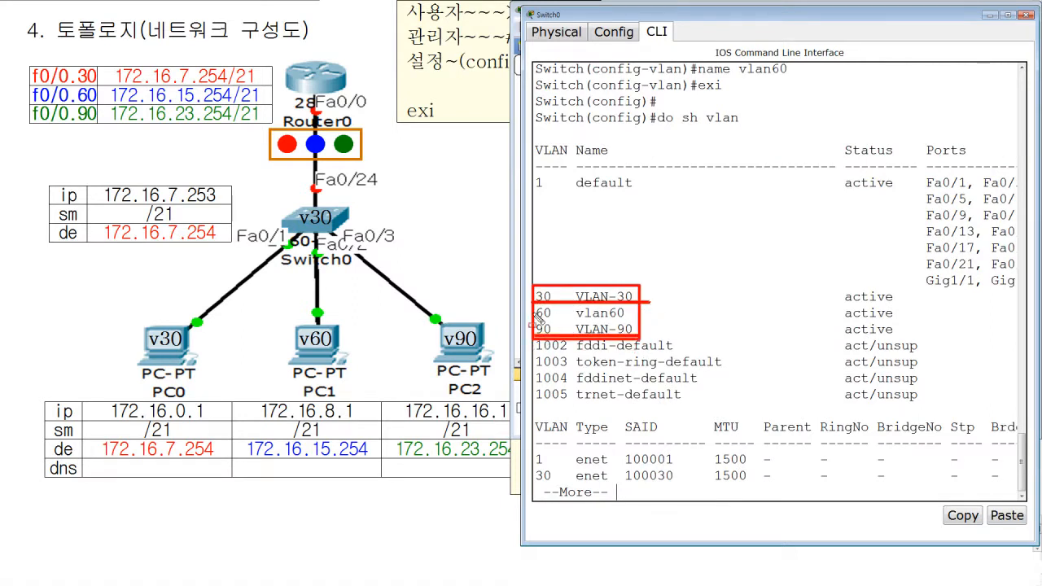
left_click_drag(575, 306, 635, 327)
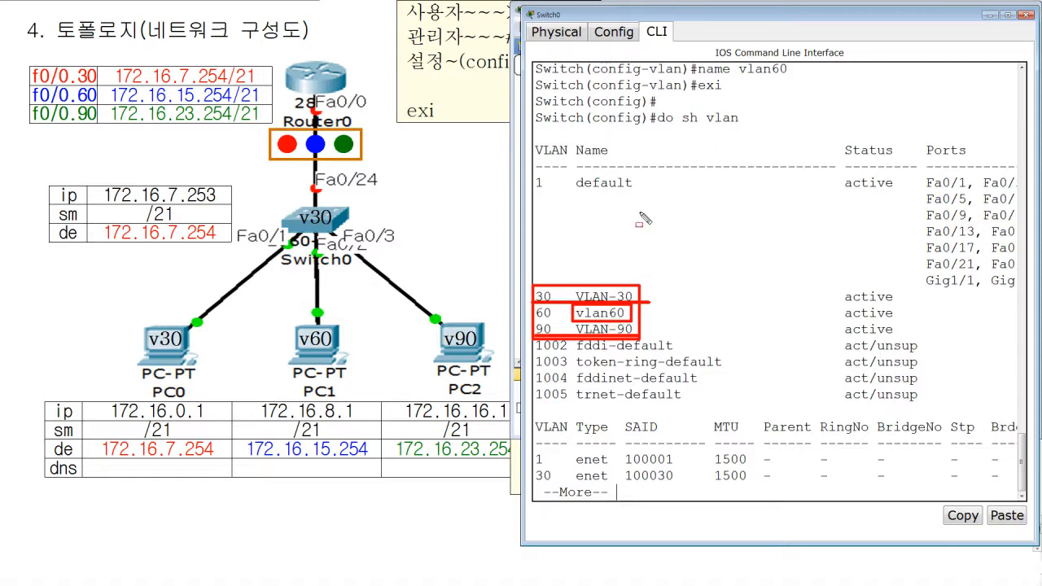
Step: Underline the do sh vlan command, frame the three VLAN names and the --More-- line, and clear all marks
left_click_drag(653, 125, 739, 124)
mouse_move(570, 280)
left_mouse_down()
mouse_move(601, 338)
mouse_move(642, 340)
left_mouse_up()
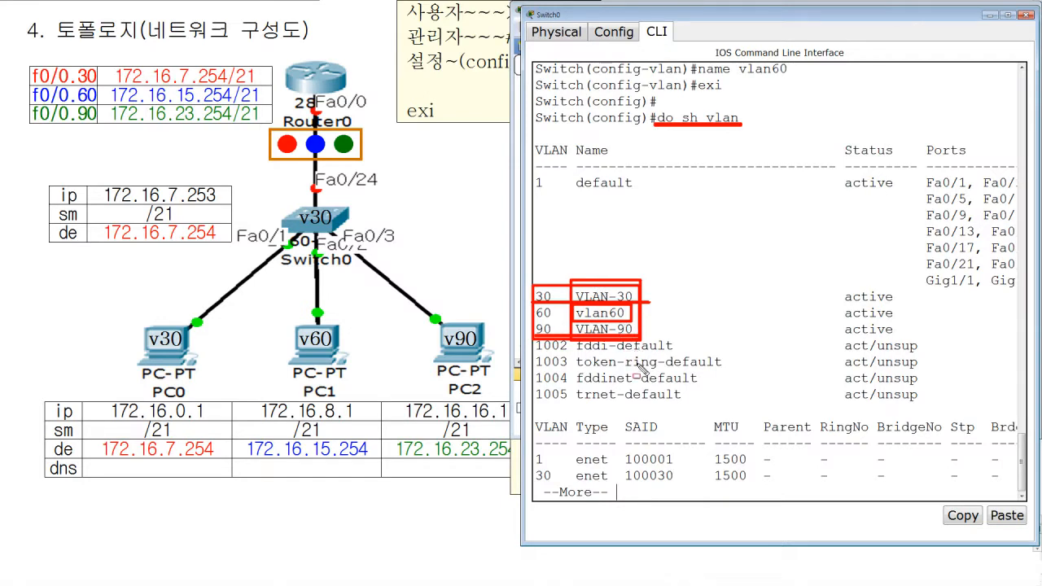
mouse_move(546, 482)
left_mouse_down()
mouse_move(583, 505)
mouse_move(609, 504)
left_mouse_up()
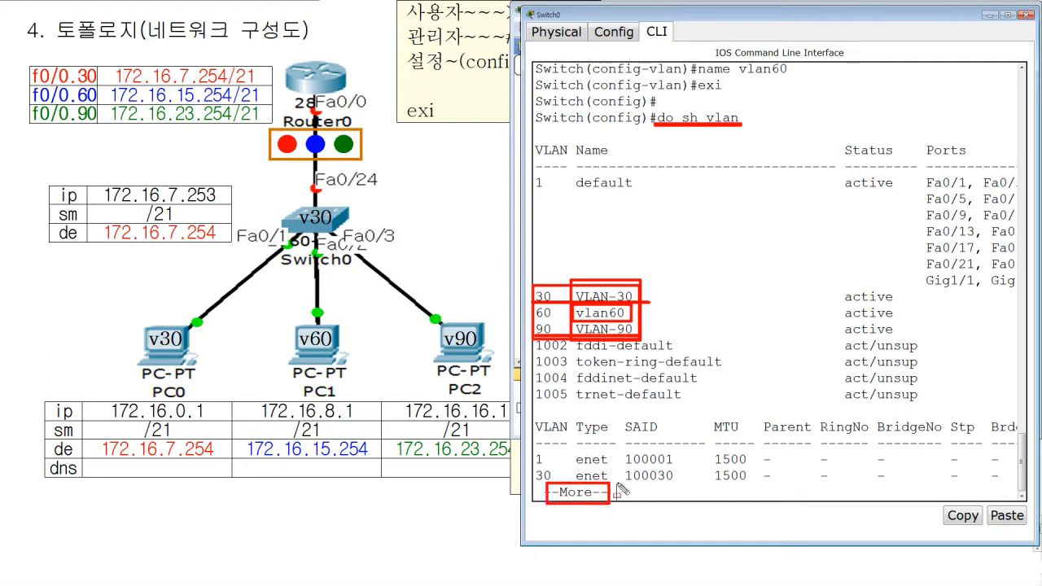
key("Escape")
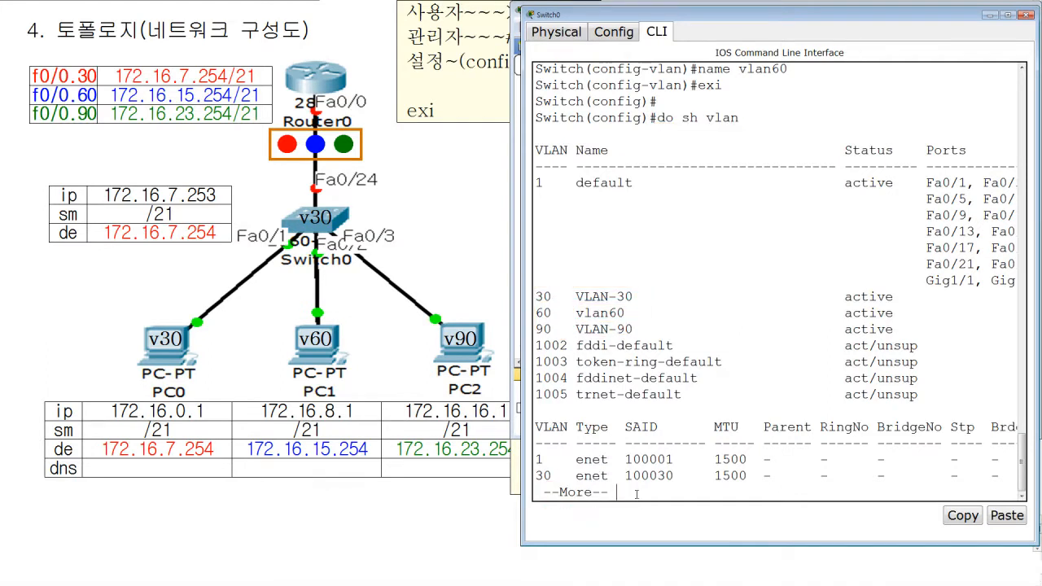
Step: Page through the remaining VLAN output to get back to the configuration prompt
key("space")
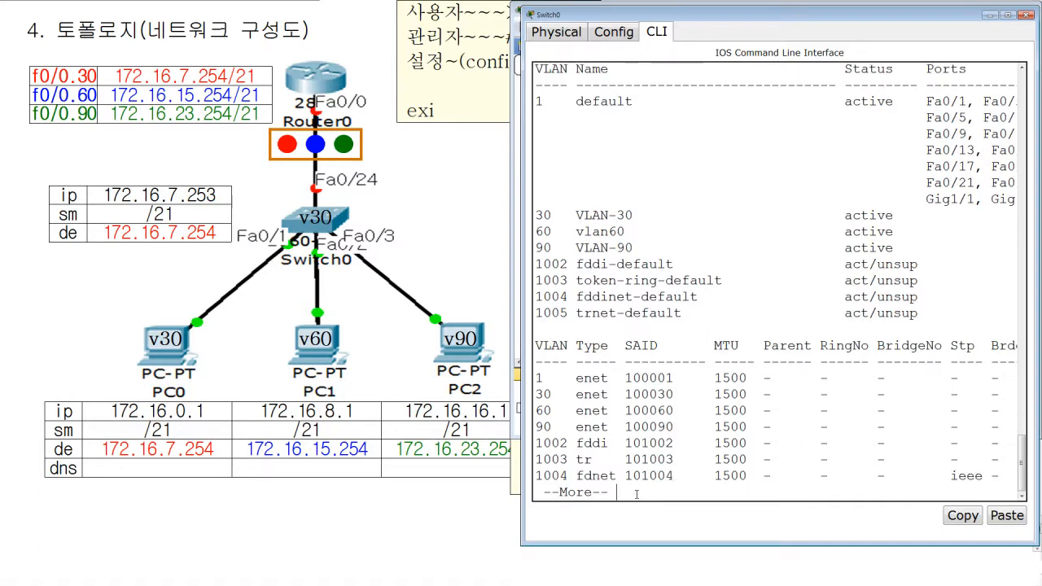
key("space")
key("Return")
key("Return")
key("Return")
key("Return")
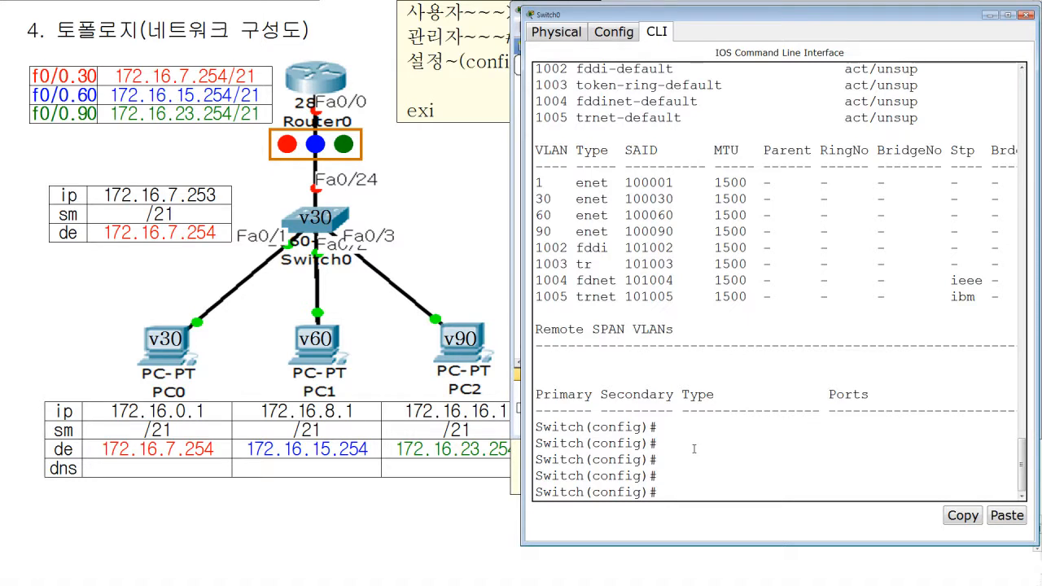
Step: Name VLAN 60 VLAN-60, exit to global configuration mode, and briefly frame the entered commands
type("vlan 60")
key("Return")
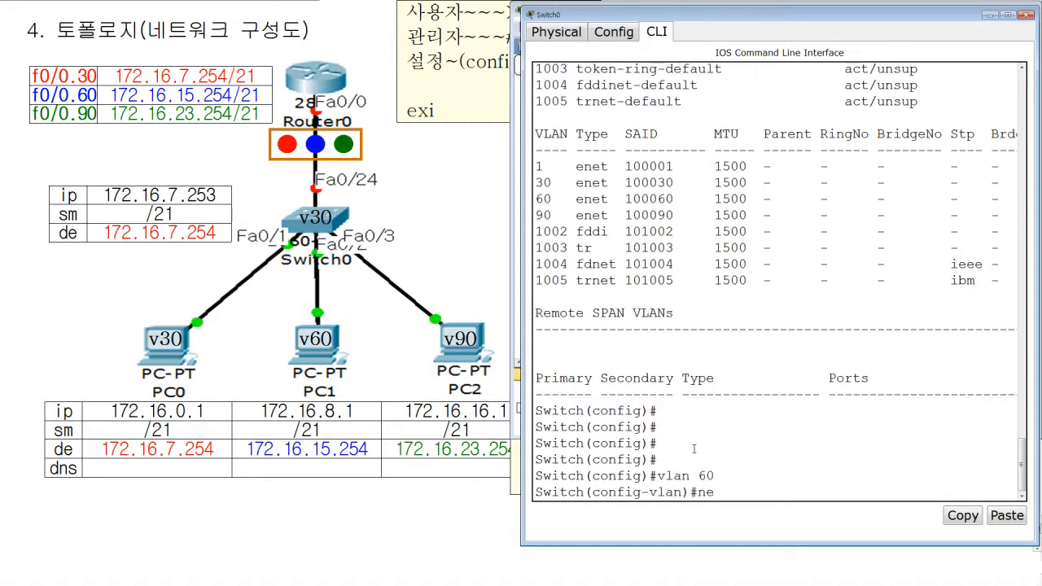
type("name VLAN-60")
key("Return")
type("exi")
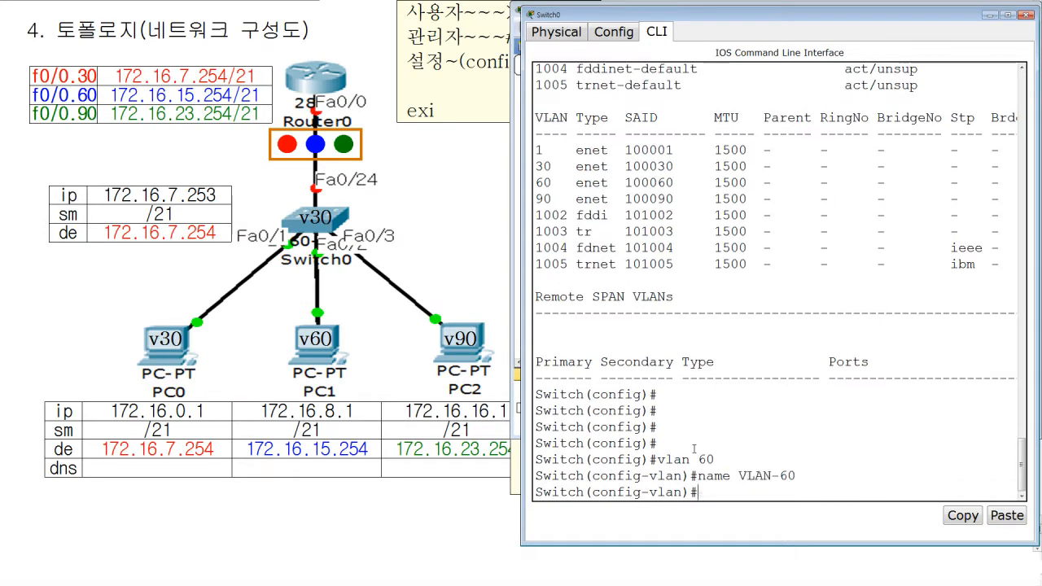
key("Return")
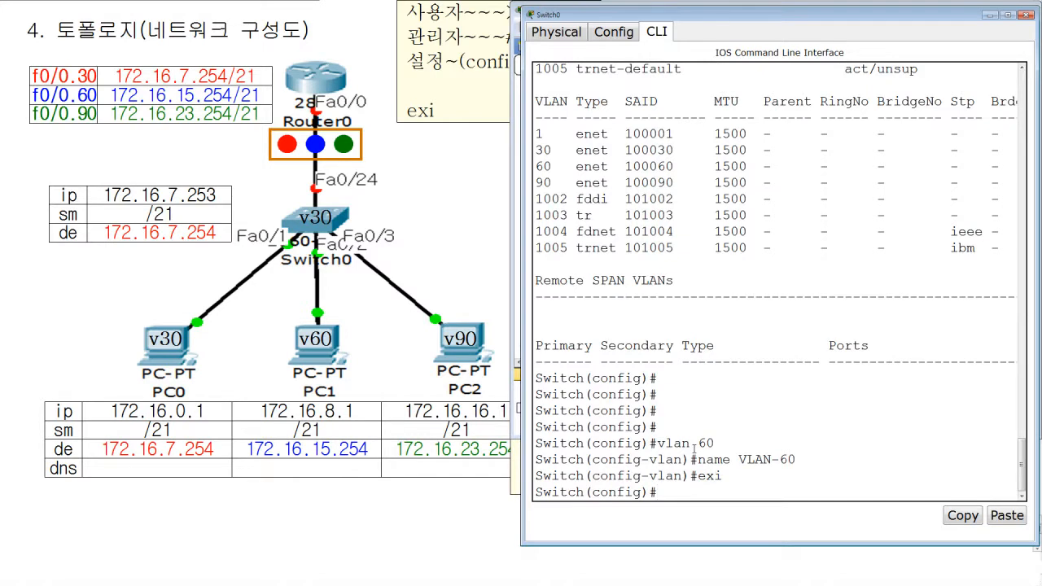
key("Return")
key("Return")
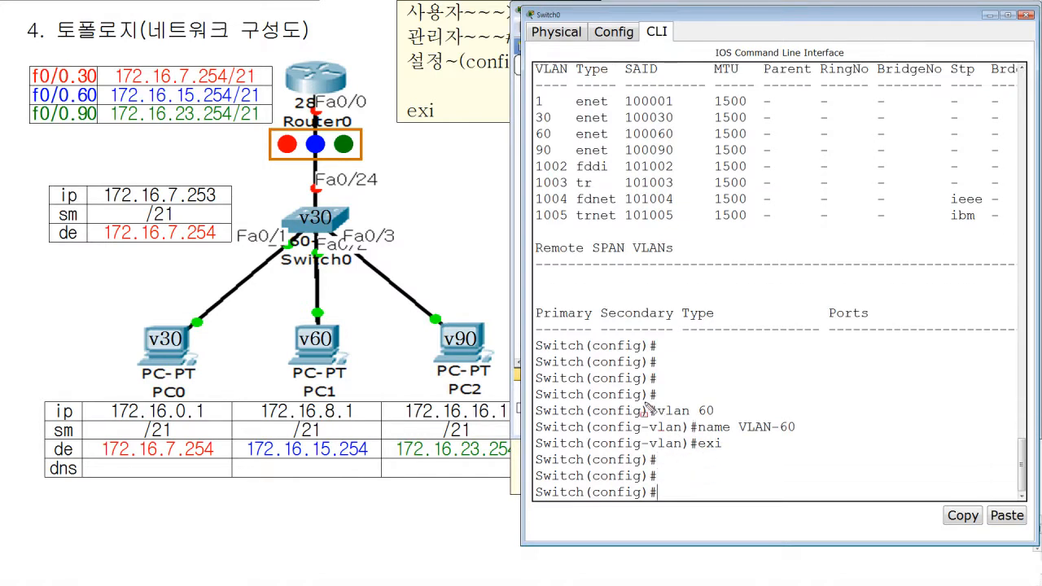
mouse_move(586, 402)
left_mouse_down()
mouse_move(709, 453)
mouse_move(804, 453)
left_mouse_up()
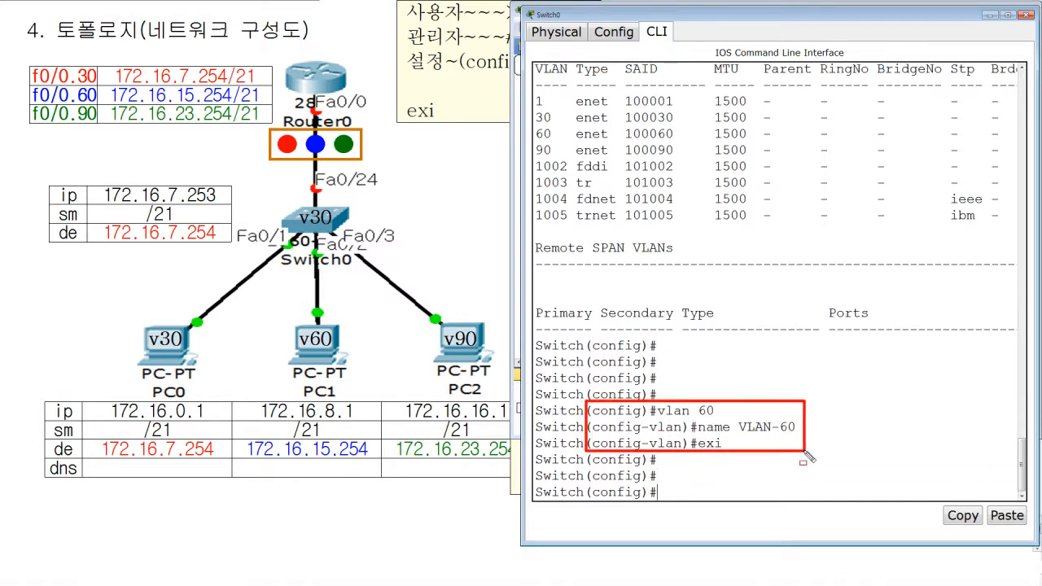
key("Escape")
Step: Run do sh vlan again, frame the VLAN 30, 60 and 90 rows, underline their numbers, and clear the marks
left_click(682, 492)
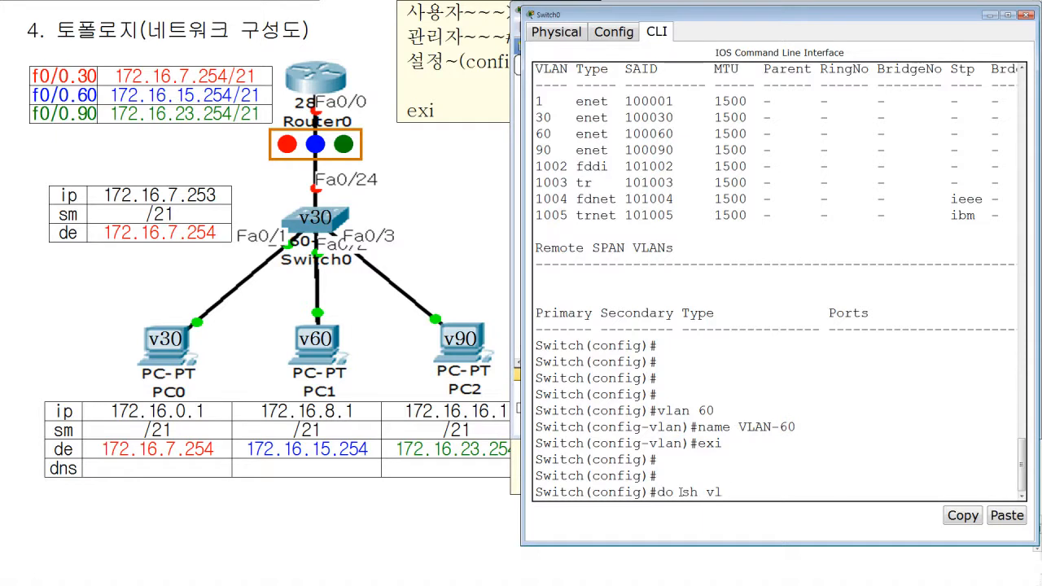
key("Return")
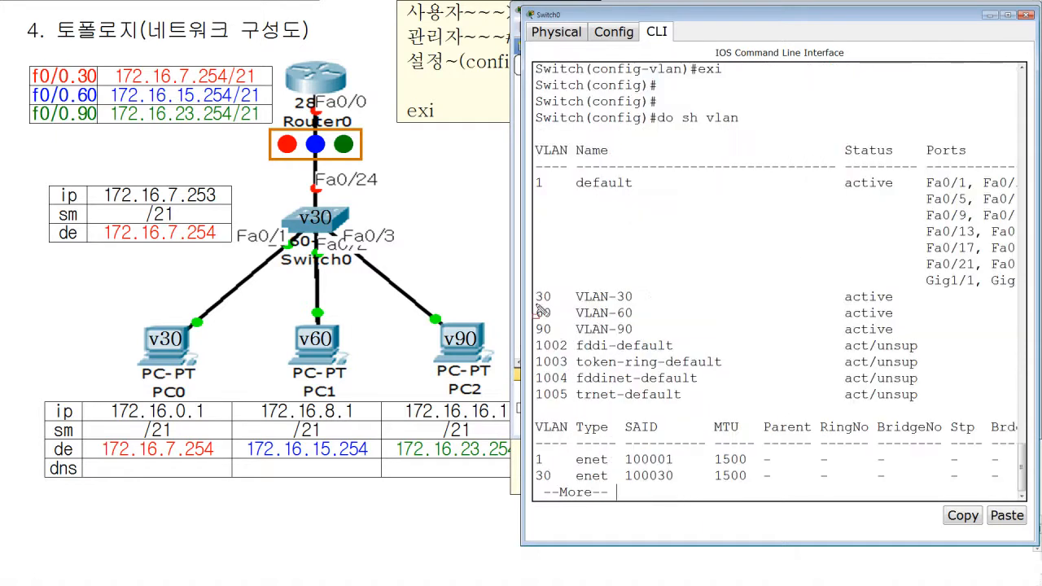
mouse_move(533, 283)
left_mouse_down()
mouse_move(550, 329)
mouse_move(640, 336)
left_mouse_up()
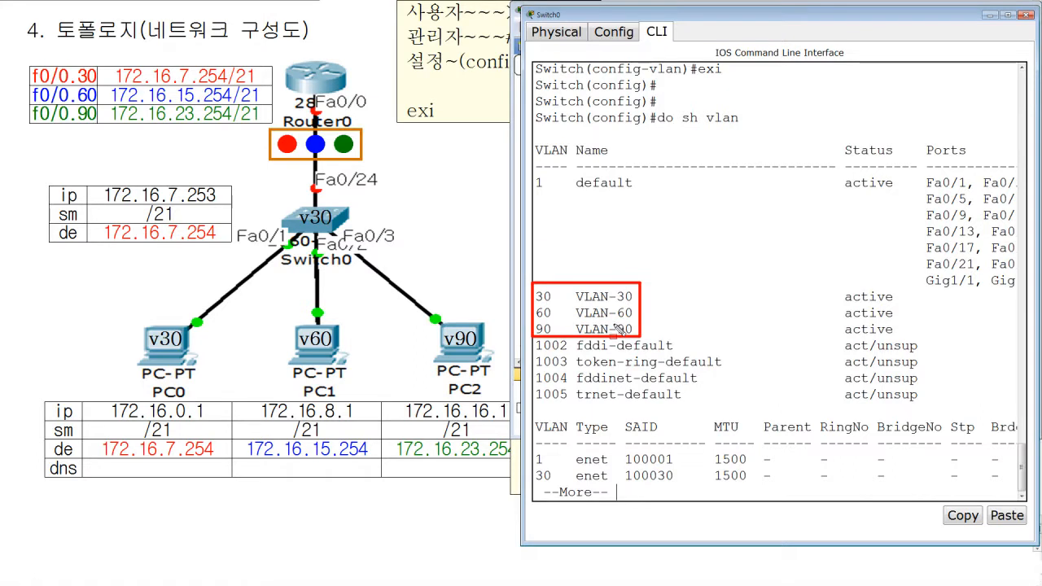
mouse_move(535, 304)
left_mouse_down()
mouse_move(553, 304)
mouse_move(553, 335)
left_mouse_up()
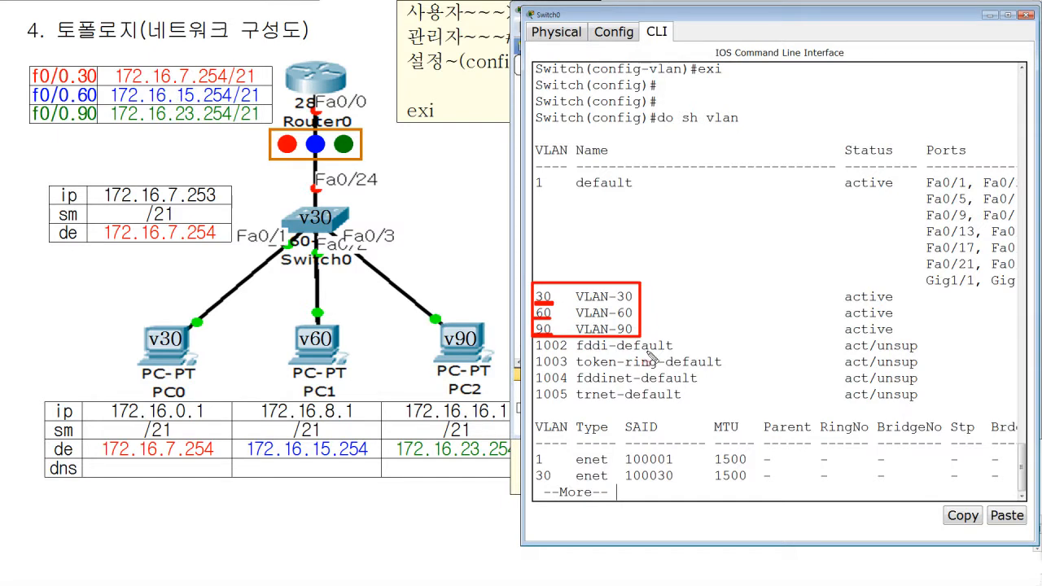
key("Escape")
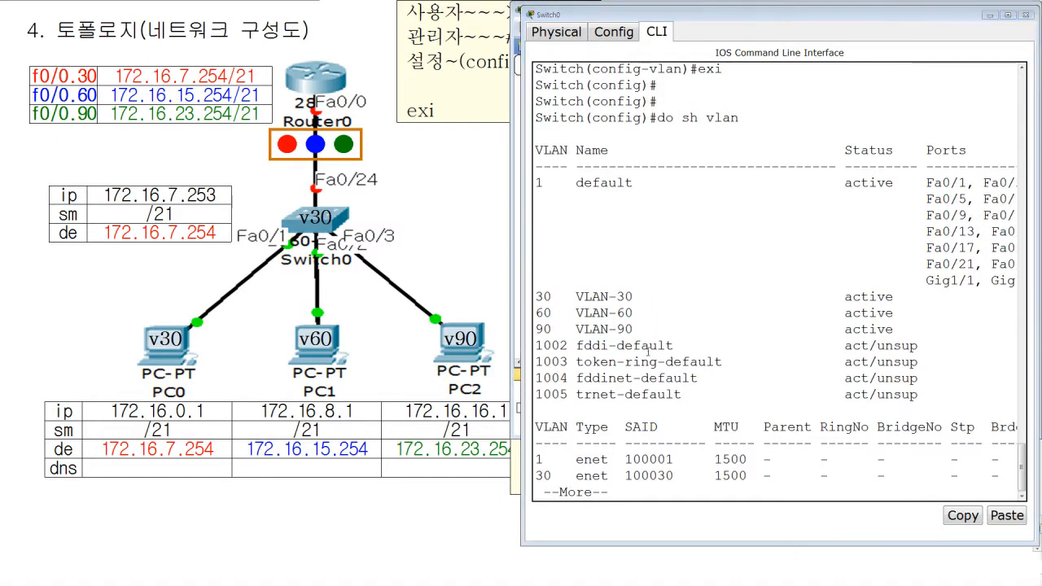
Step: Step through the rest of the do sh vlan listing until the configuration prompt returns
key("Return")
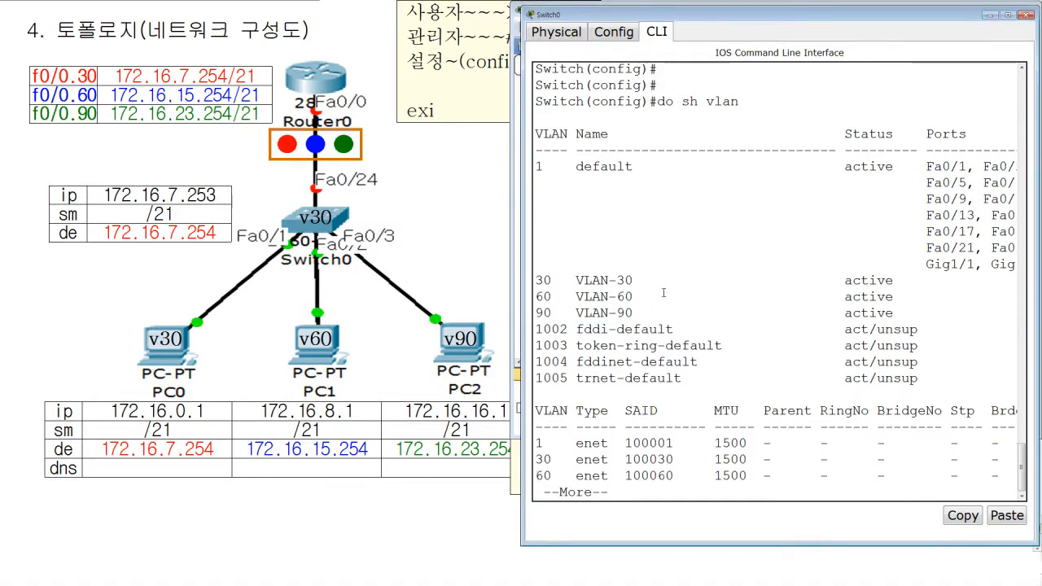
key("Return")
key("space")
key("Return")
key("Return")
key("Return")
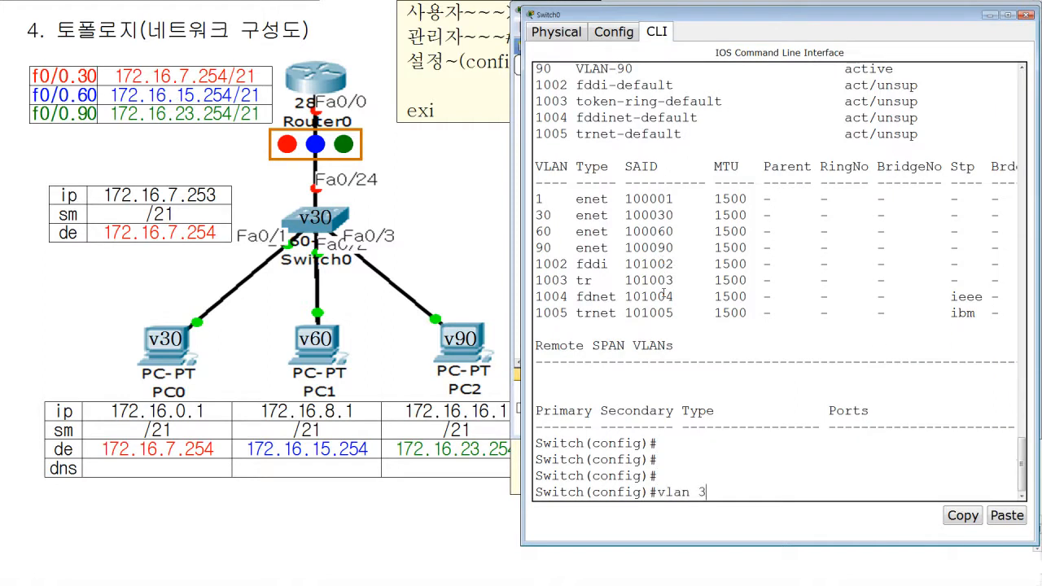
Step: Enter the command vlan 3, underline it, and frame the -vlan part of the prompt
type("vlan 3")
key("Return")
left_click_drag(652, 482, 708, 485)
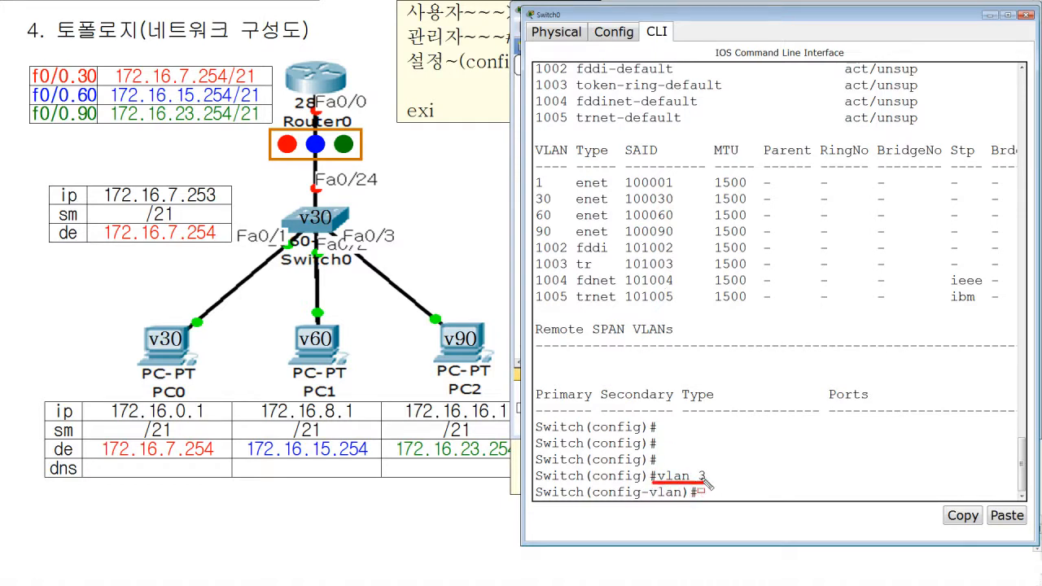
mouse_move(639, 486)
left_mouse_down()
mouse_move(698, 511)
mouse_move(684, 500)
left_mouse_up()
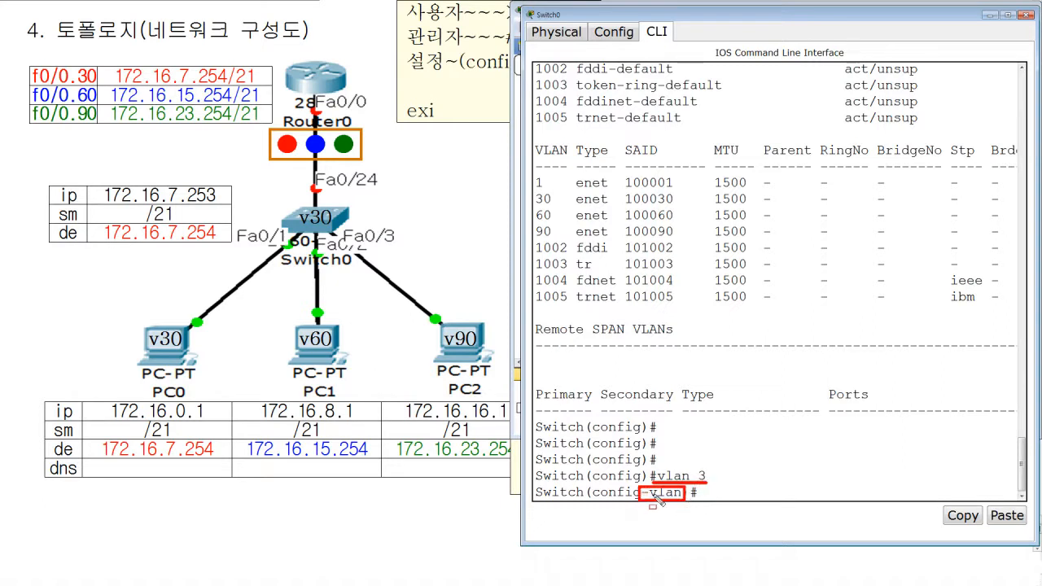
Step: Clear the drawn marks and exit VLAN 3 configuration back to the global configuration prompt
key("Escape")
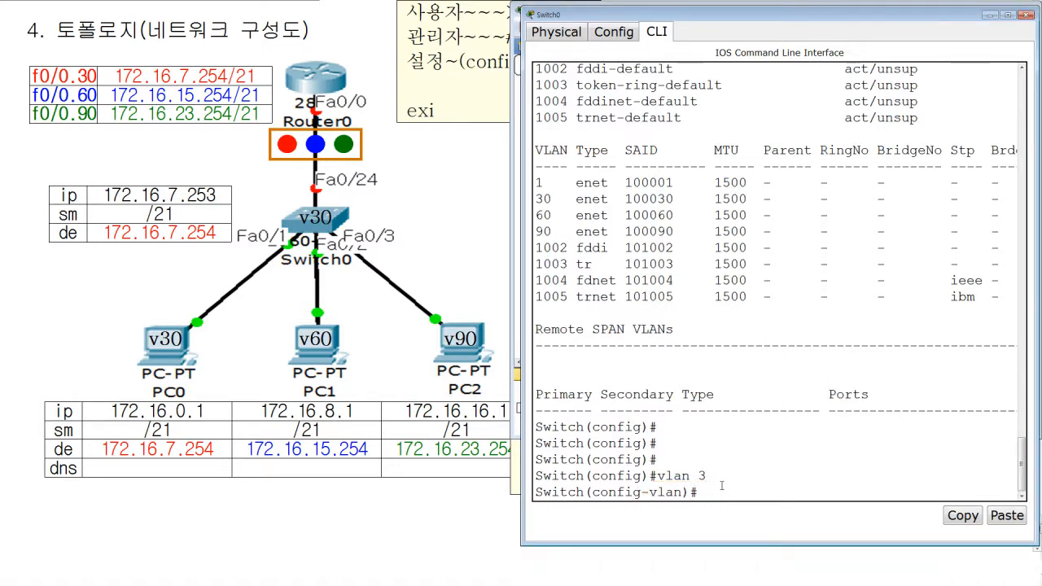
key("Return")
key("Return")
key("Return")
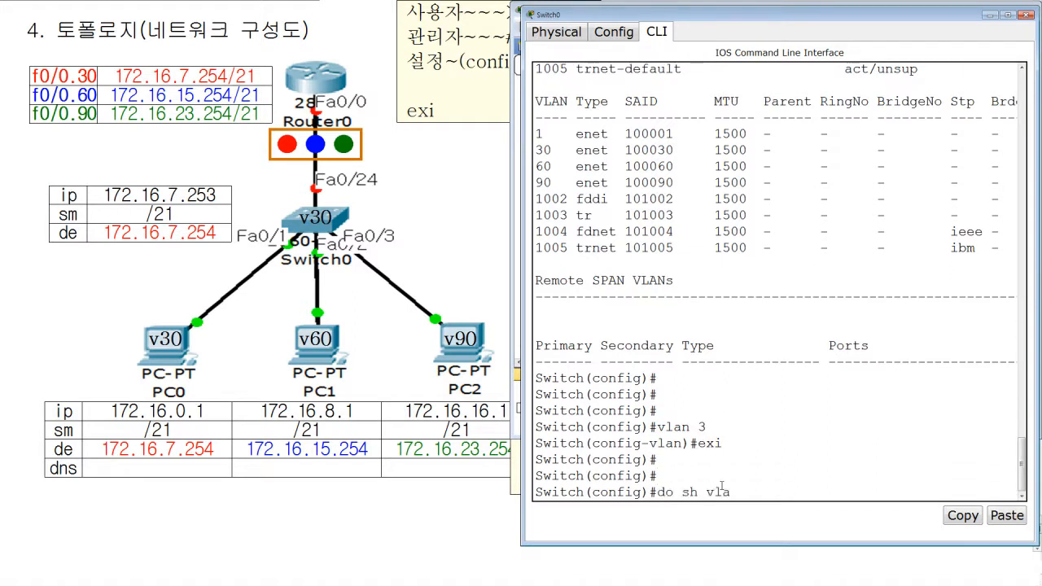
Step: Run do sh vlan, frame the VLAN 3 row (VLAN0003), and strike it through
type("do sh vlan")
key("Return")
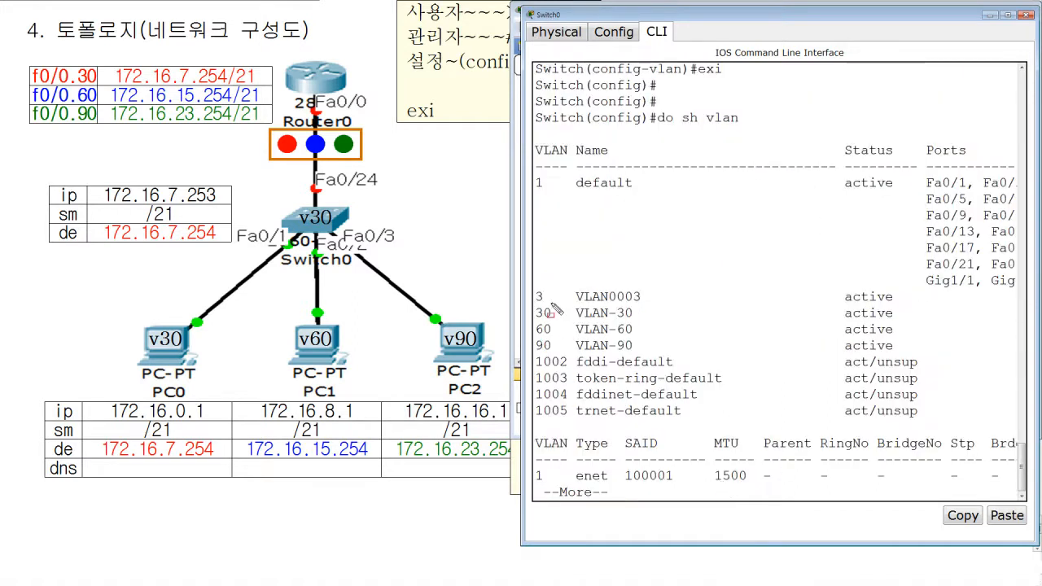
mouse_move(536, 304)
left_mouse_down()
mouse_move(627, 314)
mouse_move(656, 308)
mouse_move(647, 291)
left_mouse_up()
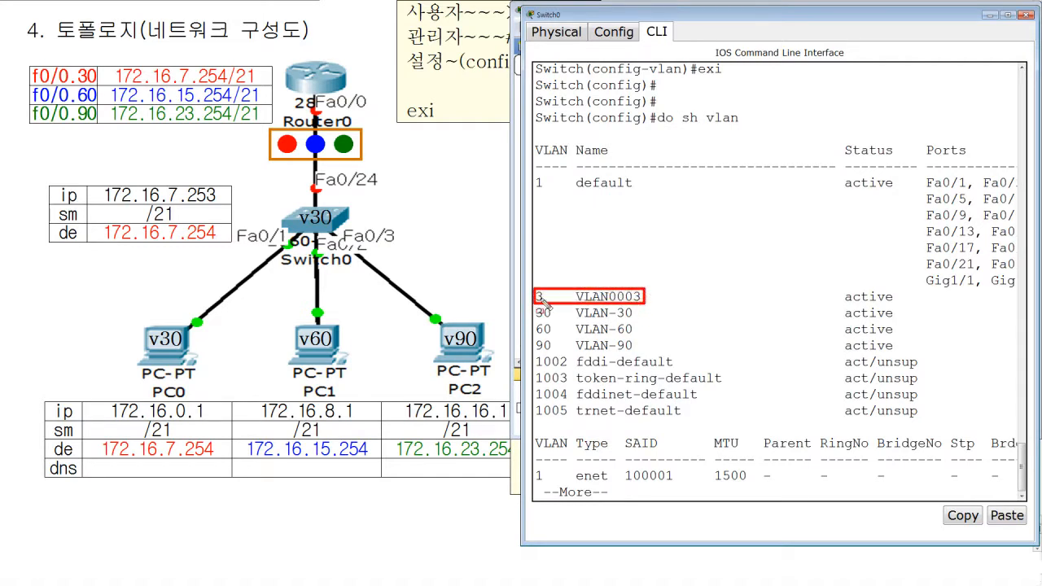
left_click_drag(527, 296, 656, 296)
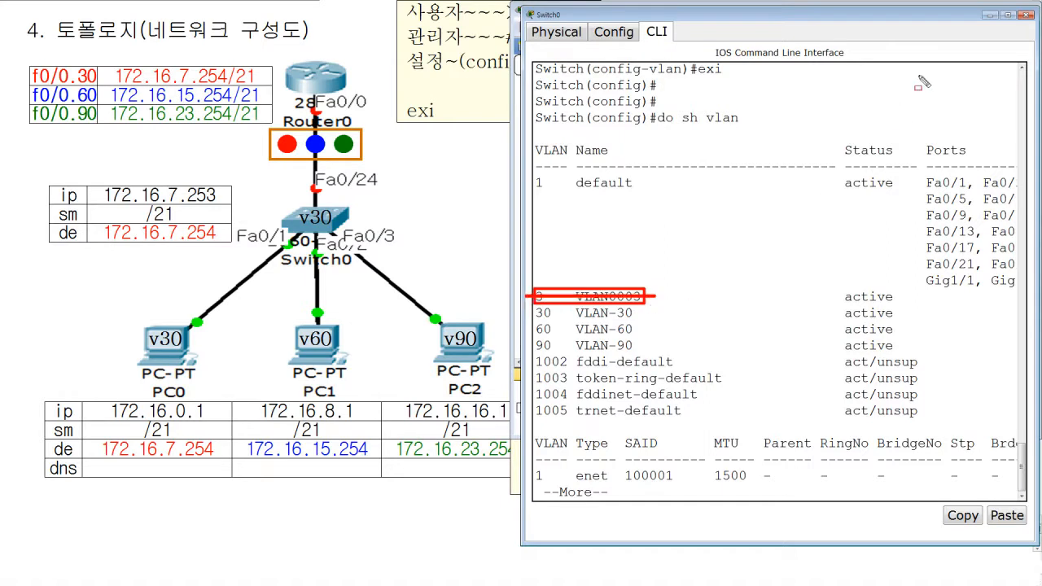
Step: Bring up the save-before-exit prompt, mark its wording and the Yes and No choices, cancel it, and reopen the Switch0 console
left_click_drag(1016, 6, 1035, 30)
left_click(1026, 15)
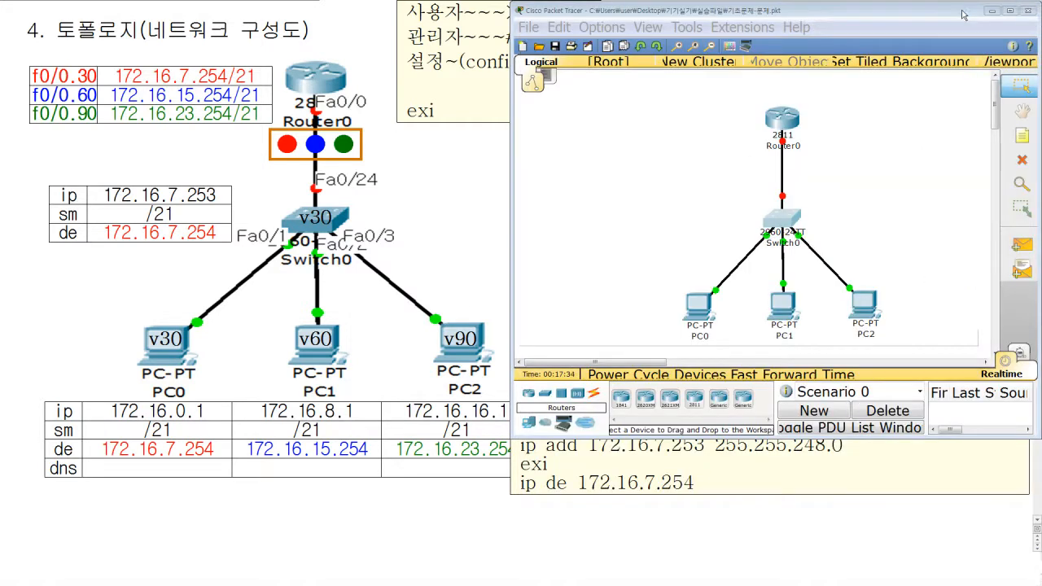
left_click(1029, 12)
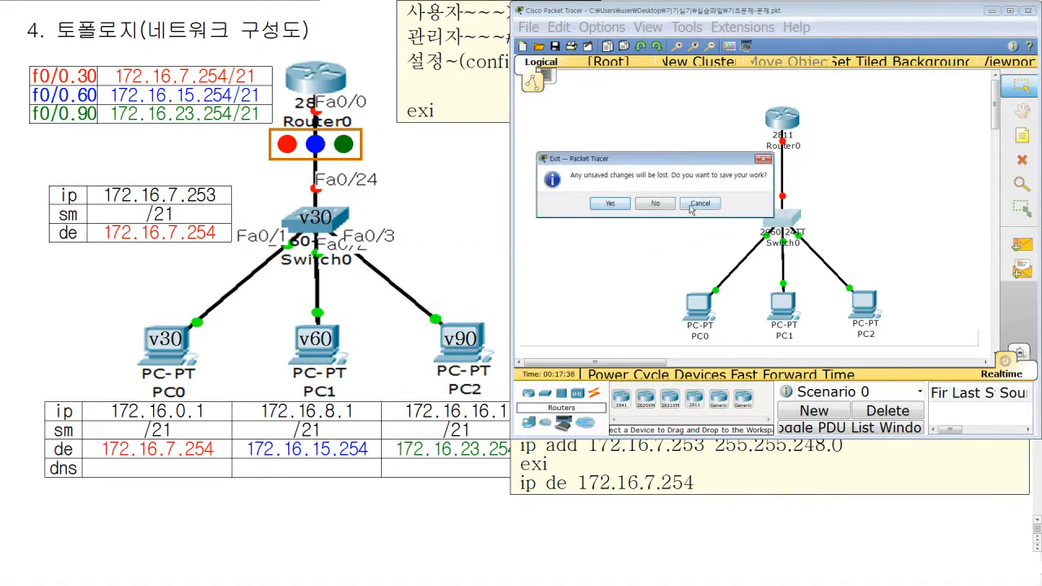
left_click_drag(720, 179, 767, 180)
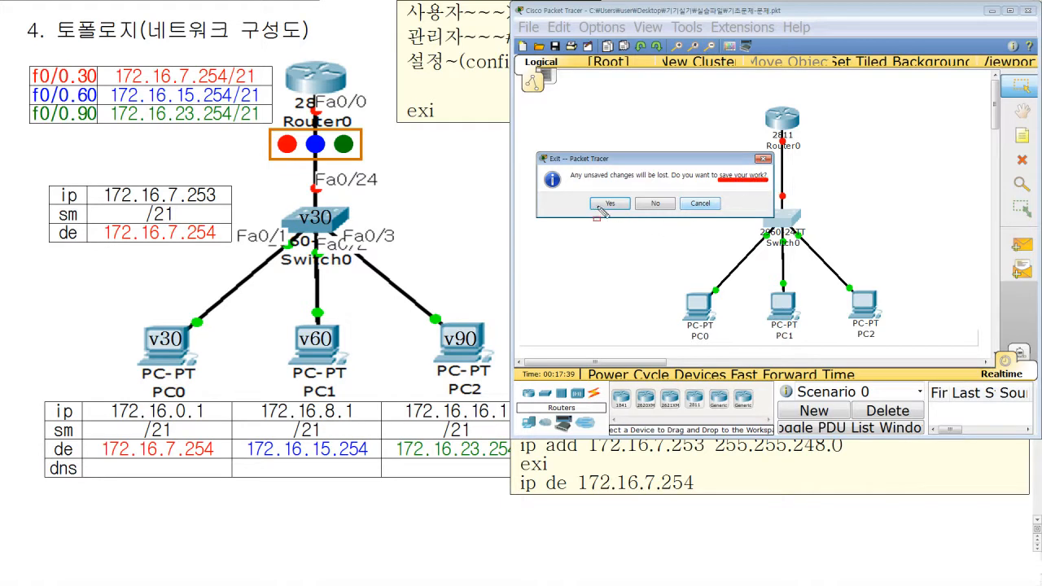
left_click_drag(777, 206, 809, 231)
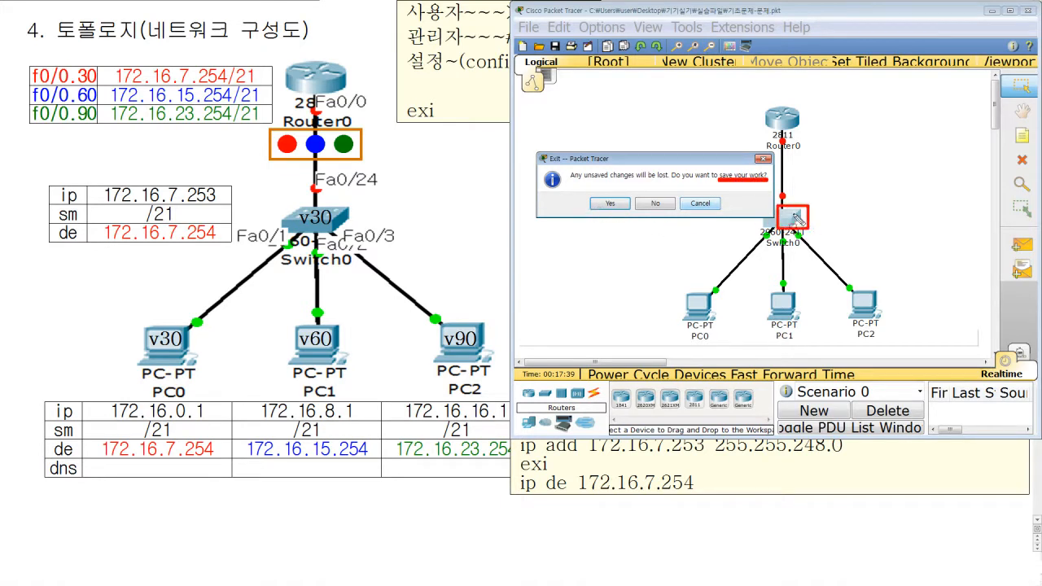
left_click_drag(594, 195, 624, 211)
left_click_drag(634, 188, 675, 220)
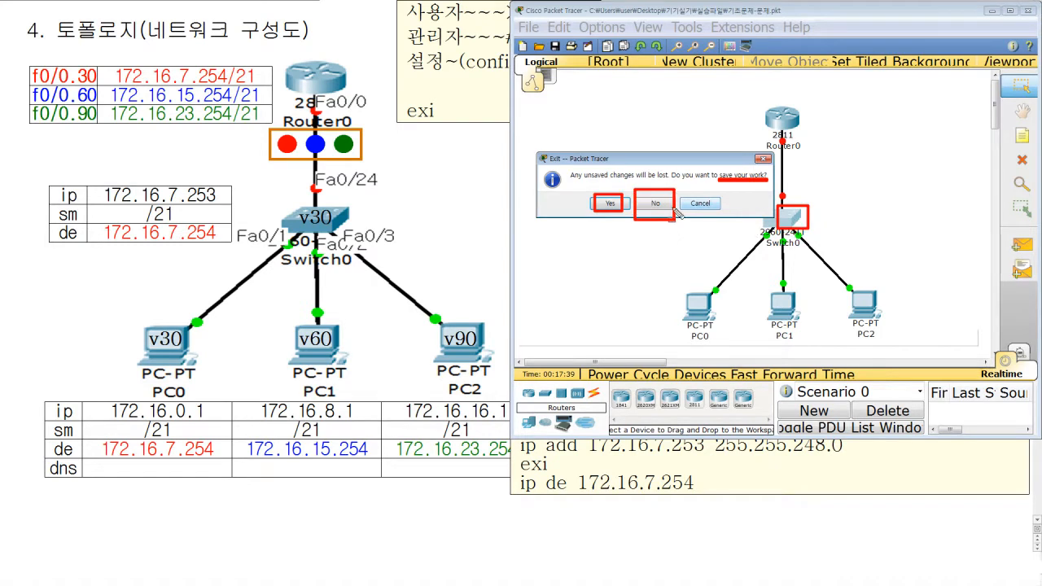
key("Escape")
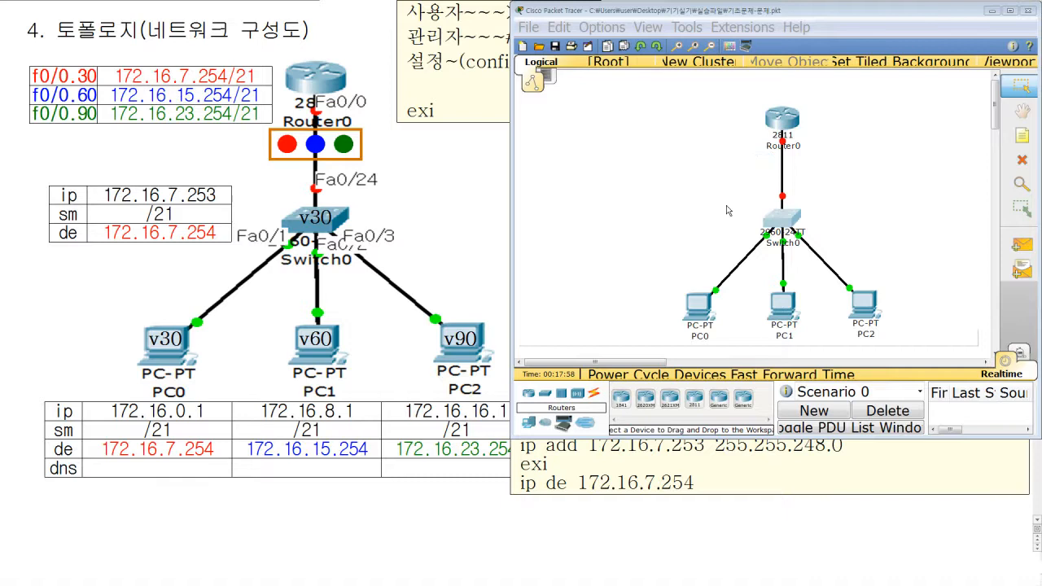
left_click(784, 220)
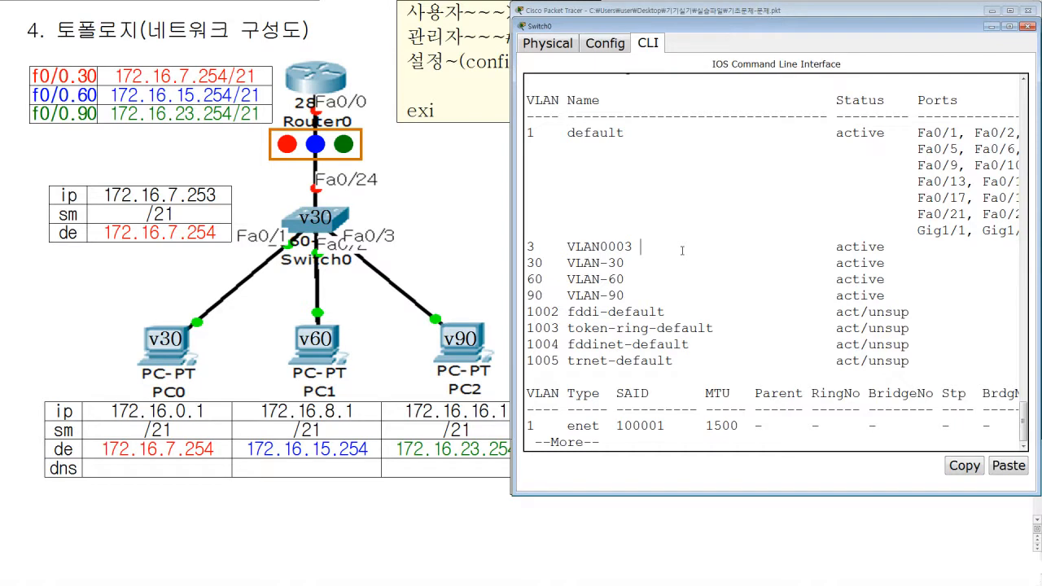
Step: Highlight the VLAN 3 row in the listing, and the rows for VLANs 30, 60 and 90
left_click_drag(641, 246, 527, 247)
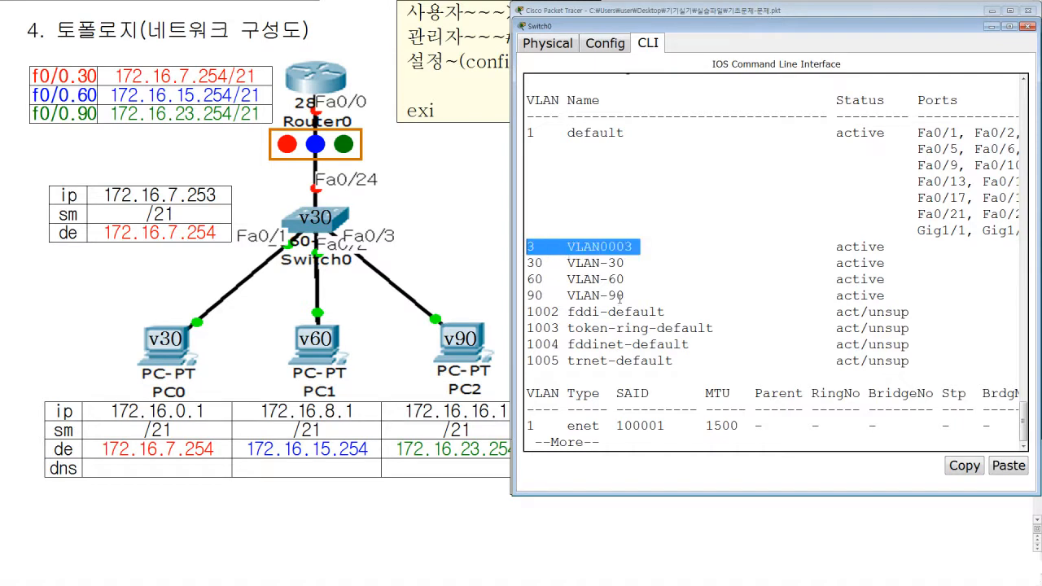
left_click(649, 302)
left_click_drag(529, 263, 633, 296)
left_click(624, 297)
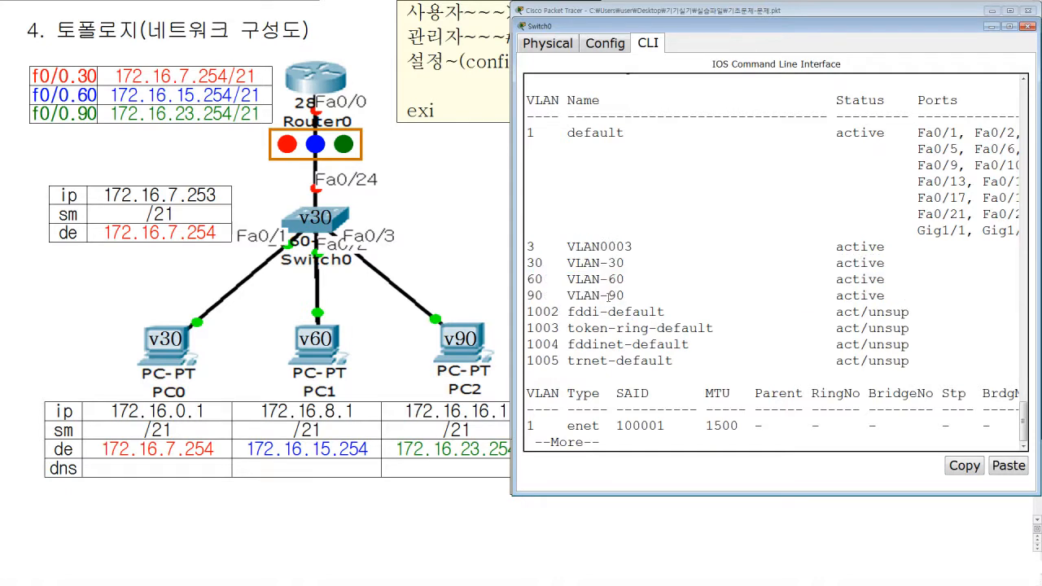
left_click_drag(531, 263, 627, 296)
left_click(659, 312)
Step: Page through the remaining VLAN listing to return to the global configuration prompt
key("Return")
key("Return")
key("Return")
key("Return")
key("Return")
key("Return")
key("Return")
key("Return")
key("Return")
key("Return")
key("Return")
key("Return")
key("Return")
key("Return")
key("Return")
key("Return")
key("Return")
key("Return")
key("Return")
key("Return")
key("Return")
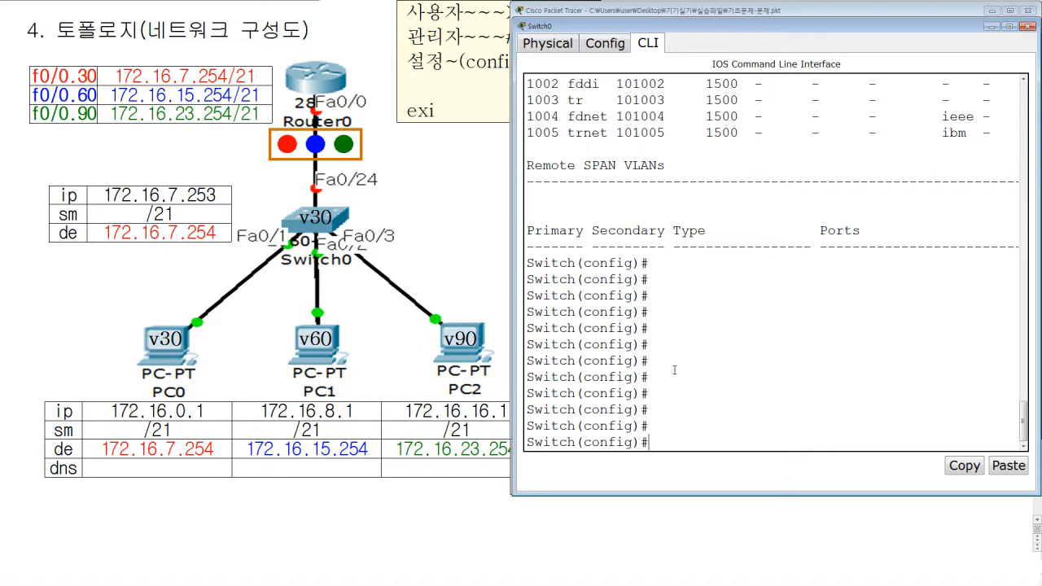
Step: Configure interface f0/1 as an access port in VLAN 30 and exit to global configuration mode
type("int f0/1")
key("Return")
type("sw mo acc")
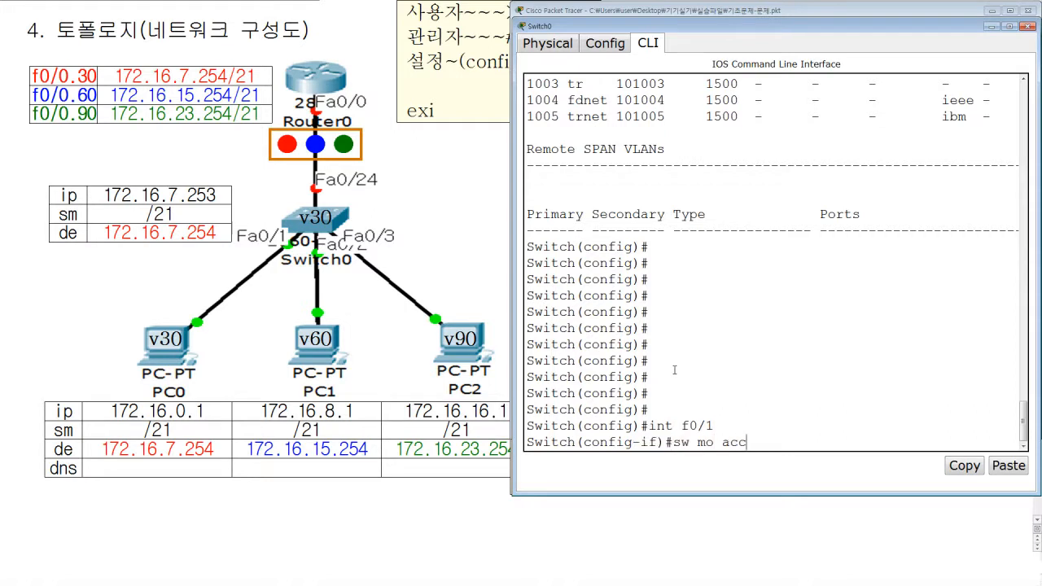
key("Return")
type("sw acc vl")
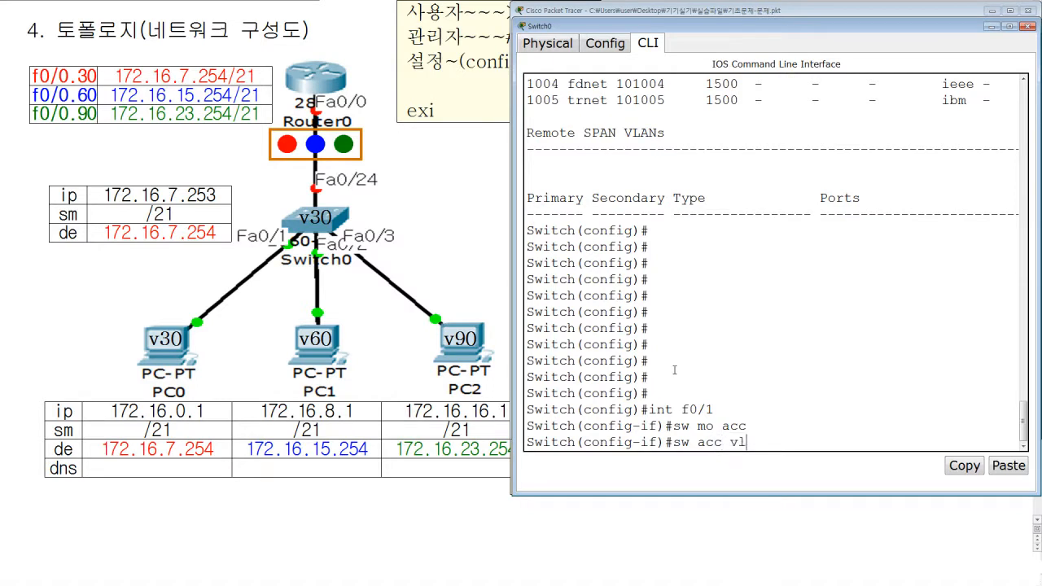
type("an 30")
key("Return")
type("exi")
key("Return")
Step: Configure interface f0/2 as an access port in VLAN 60 and exit to global configuration mode
type("int f")
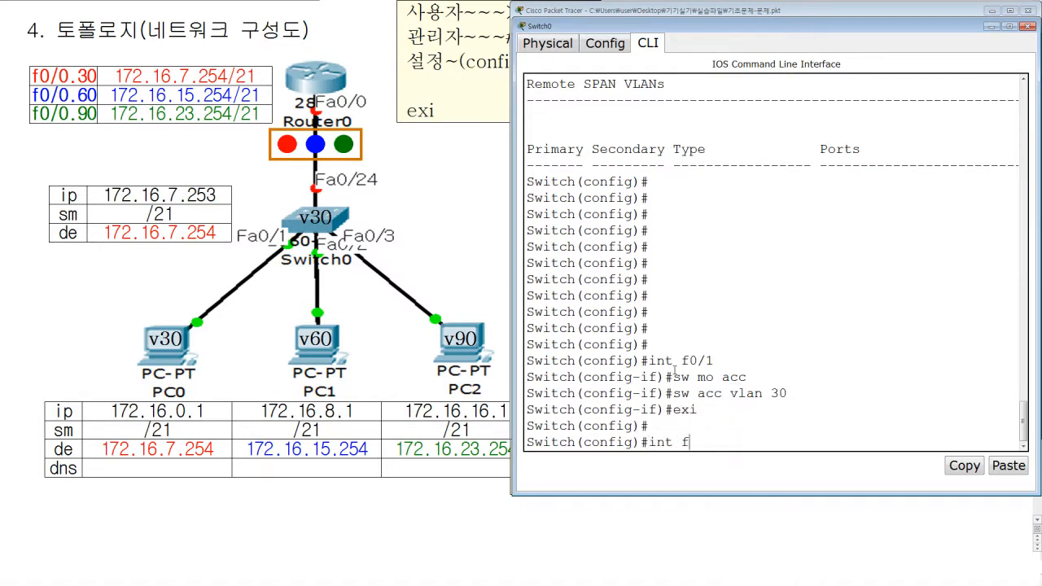
type("0/2")
key("Return")
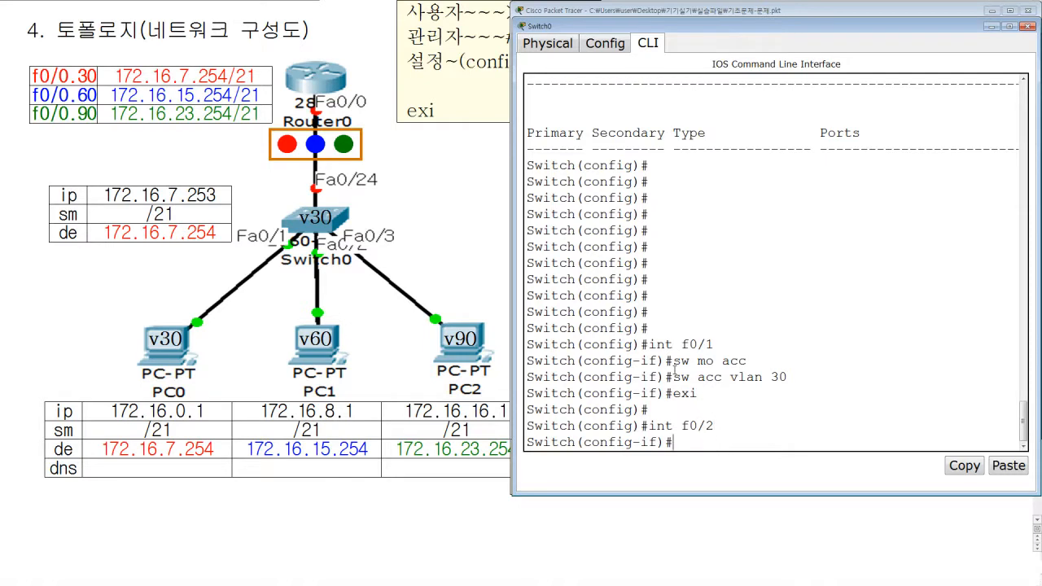
type("sw mo acc")
key("Return")
type("sw acc vlan")
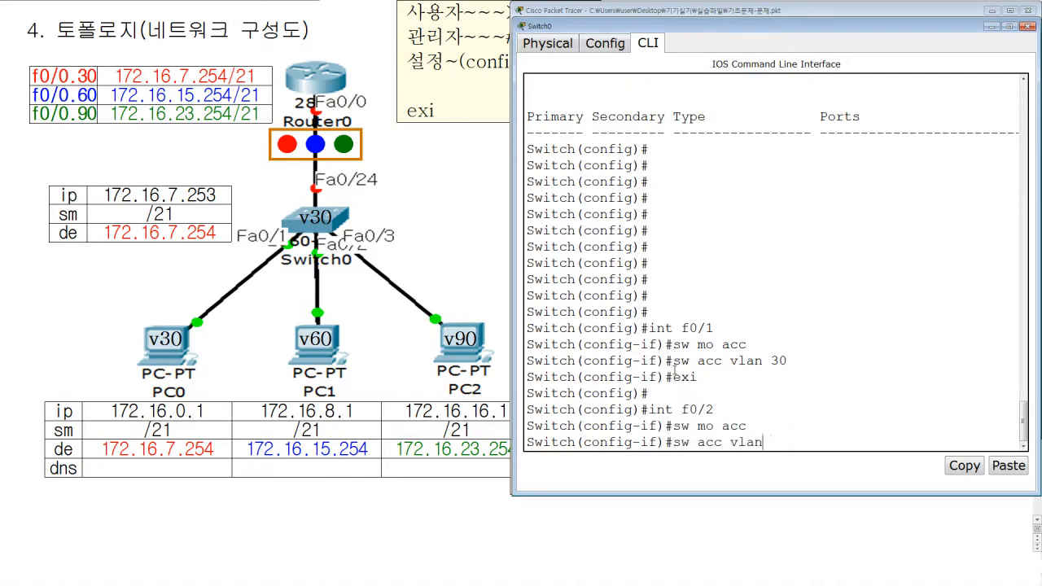
type(" 60")
key("Return")
type("exi")
key("Return")
Step: Configure interface f0/3 as an access port in VLAN 90 and exit to global configuration mode
type("int f0/3")
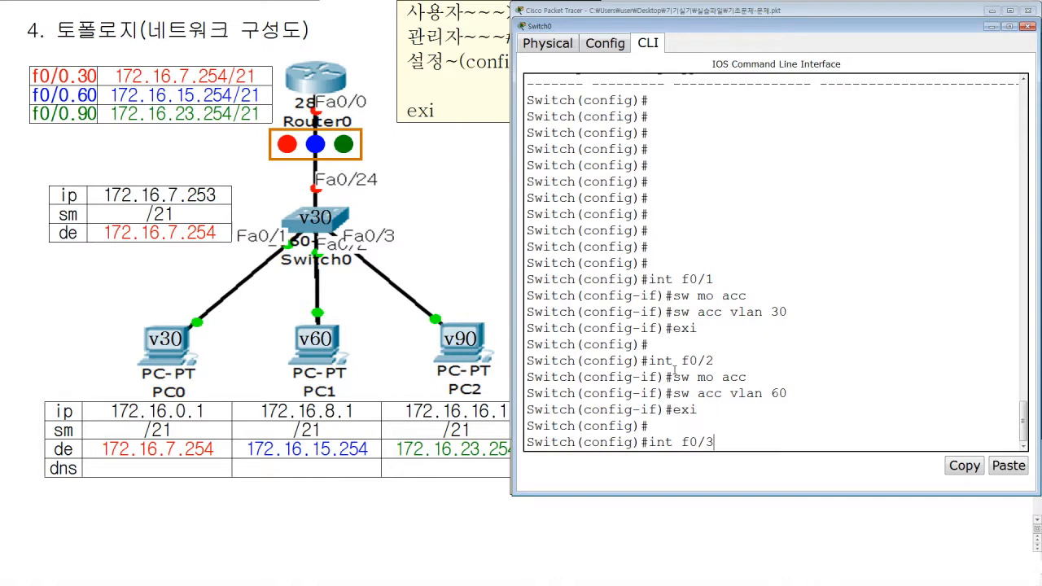
key("Return")
type("sw mo acc")
key("Return")
type("sw acc v")
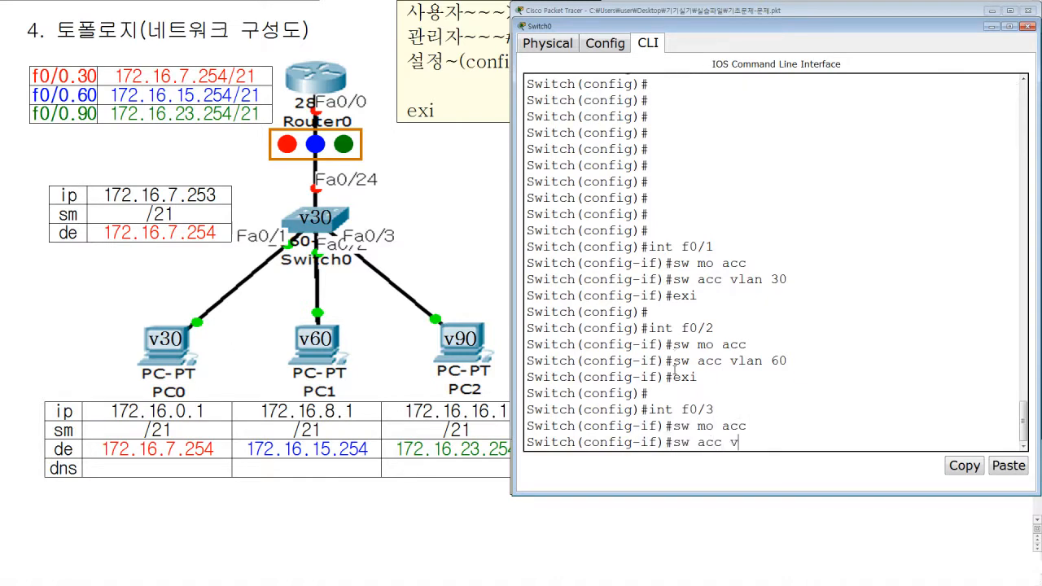
type("lan 90")
key("Return")
type("exi")
key("Return")
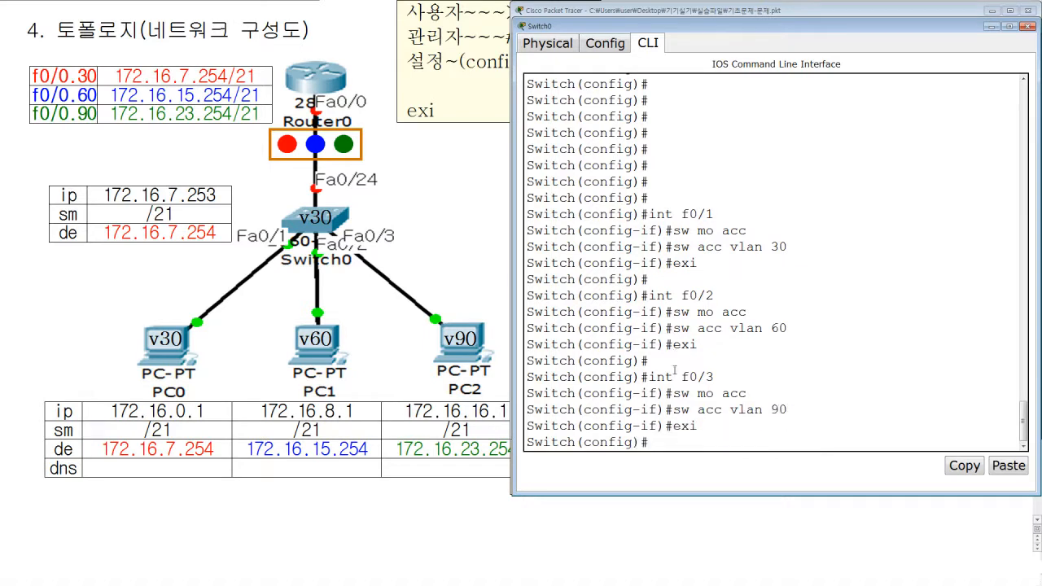
key("Return")
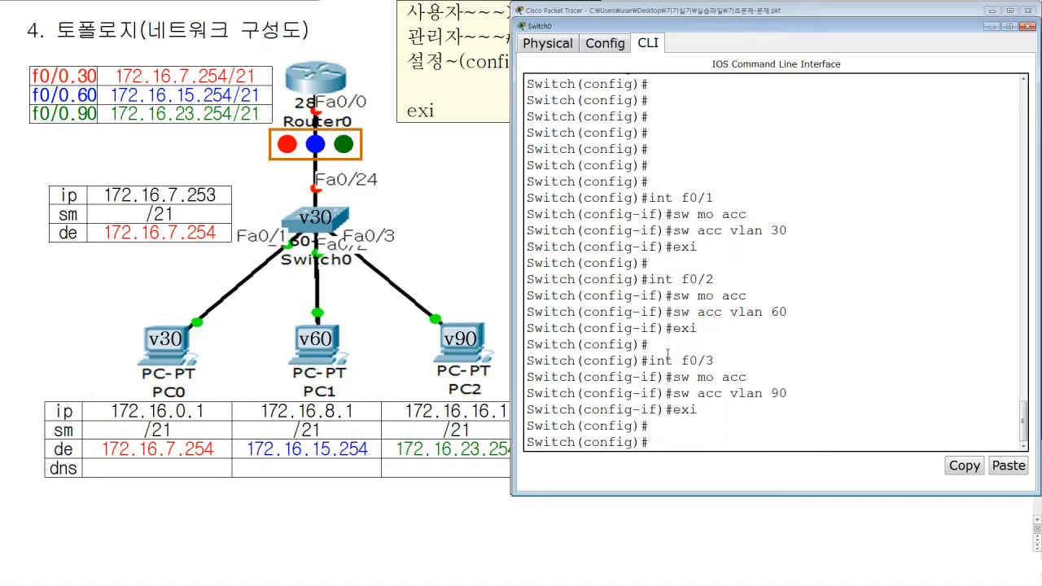
Step: Set interface f0/24 to trunk mode and exit to global configuration mode
type("int f0/24")
key("Return")
type("sw mo tr")
key("Return")
type("exi")
key("Return")
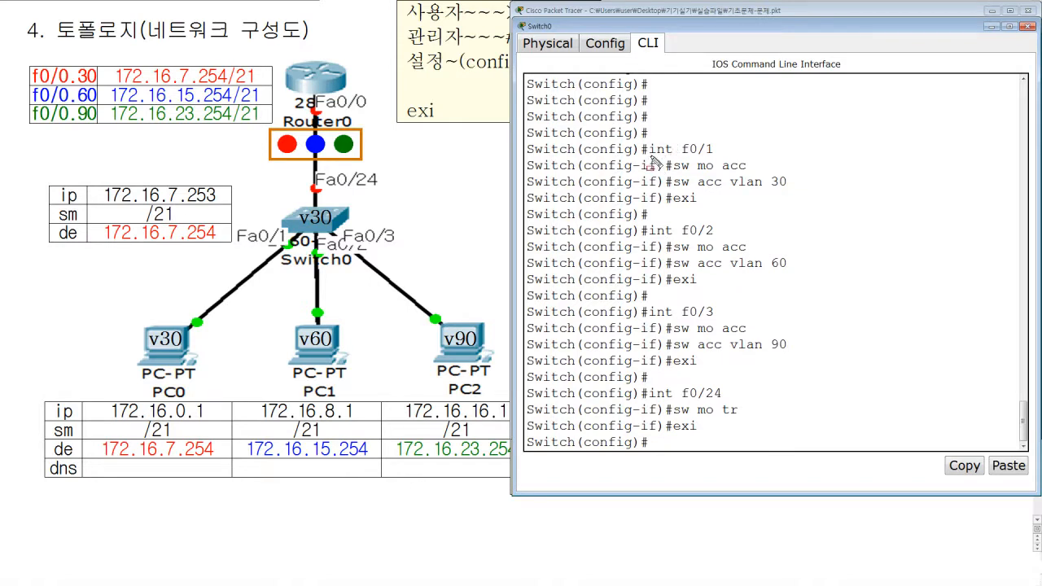
Step: Underline the f0/1 commands from int to exi, and frame int and the -if part of the prompt
left_click_drag(580, 153, 722, 153)
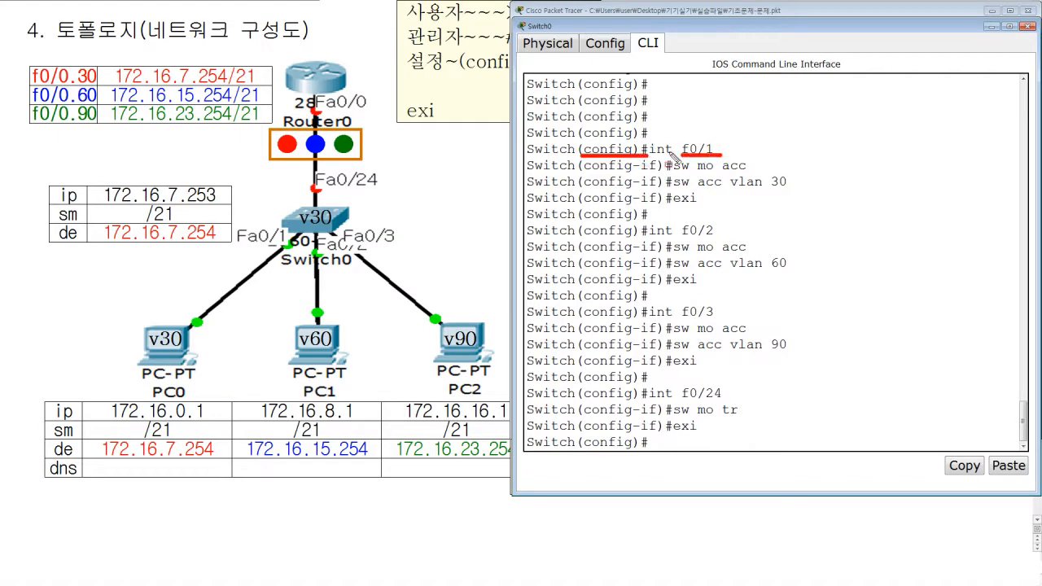
left_click_drag(649, 139, 675, 158)
left_click_drag(581, 171, 657, 173)
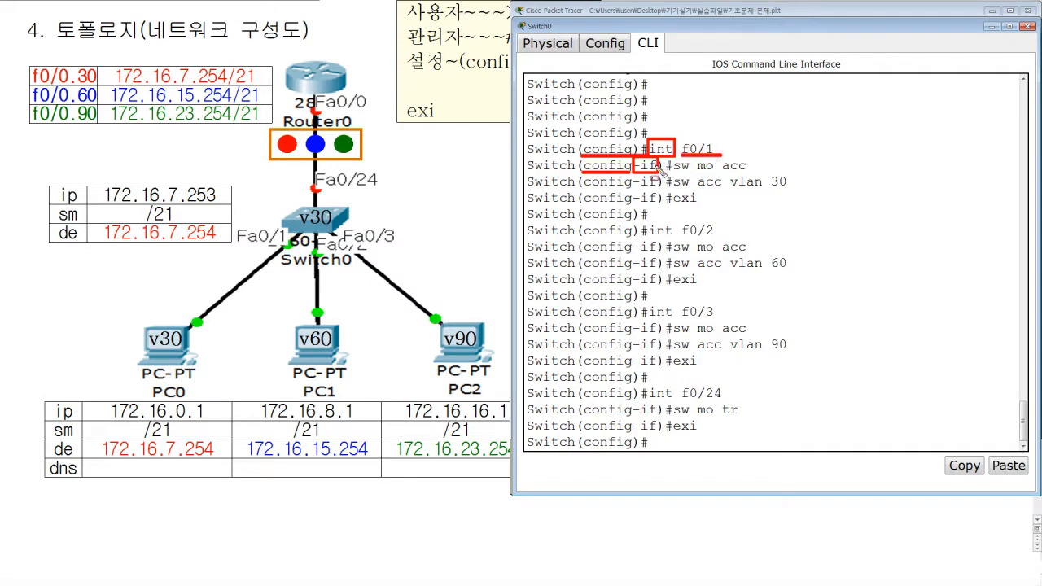
left_click_drag(675, 171, 746, 172)
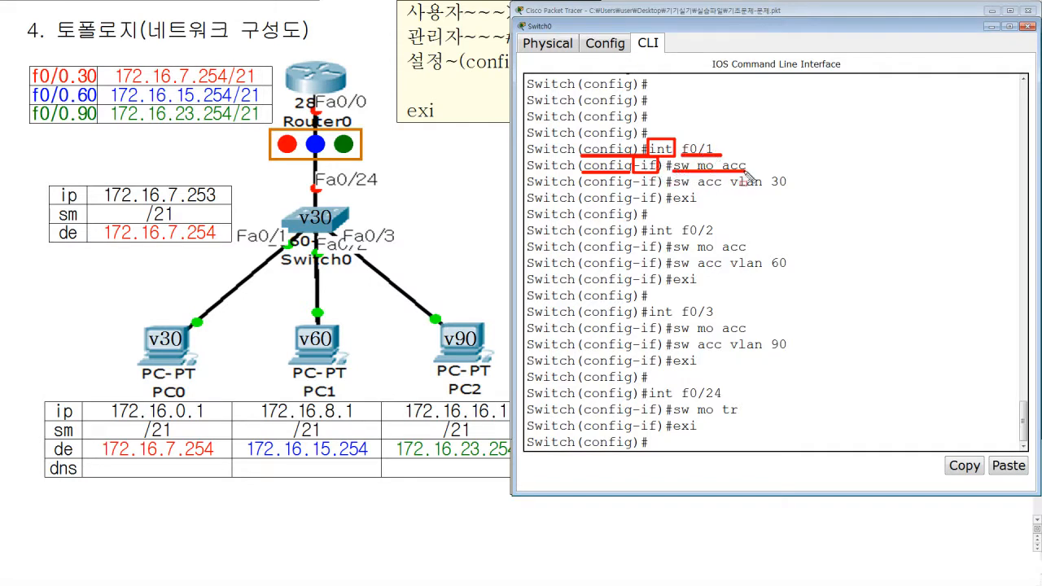
left_click_drag(672, 188, 795, 188)
left_click_drag(672, 204, 706, 205)
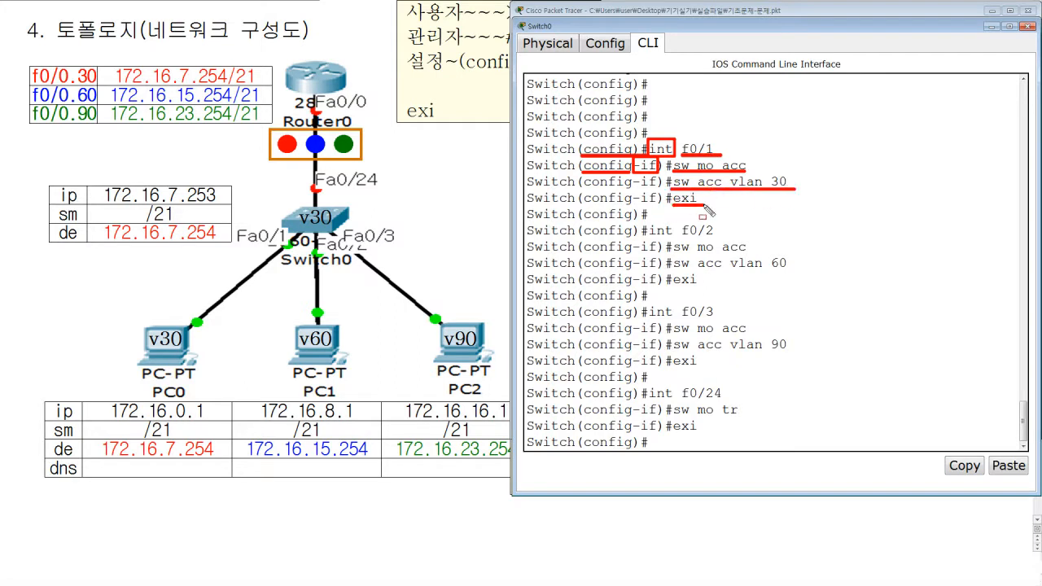
left_click_drag(582, 216, 644, 217)
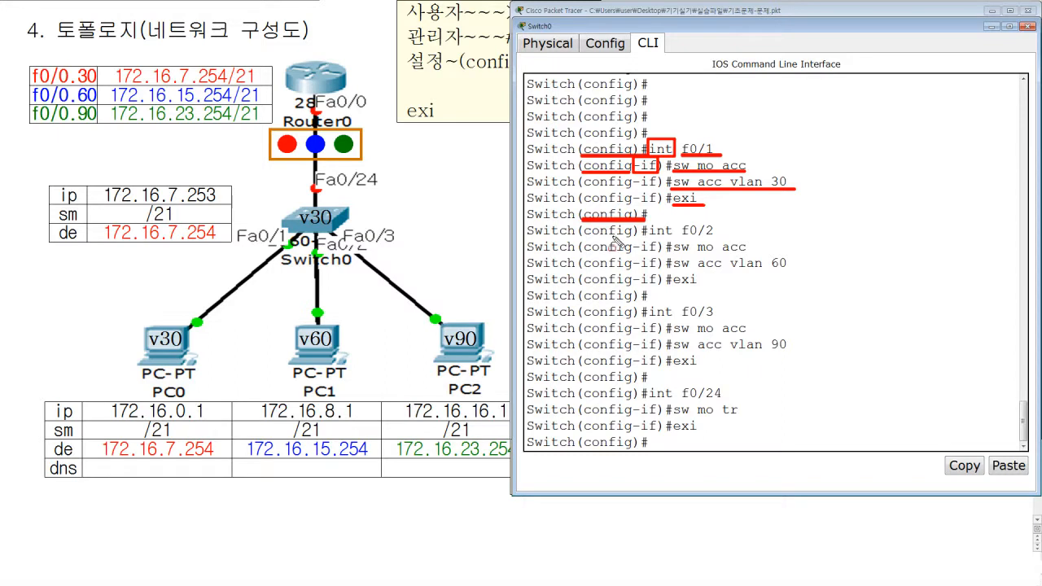
Step: Underline the f0/2 commands, frame the -if part of their prompts, and clear all the marks
left_click_drag(577, 237, 729, 237)
mouse_move(633, 241)
left_mouse_down()
mouse_move(634, 266)
mouse_move(660, 290)
left_mouse_up()
left_click_drag(676, 254, 746, 254)
left_click_drag(676, 270, 811, 270)
left_click_drag(671, 285, 707, 285)
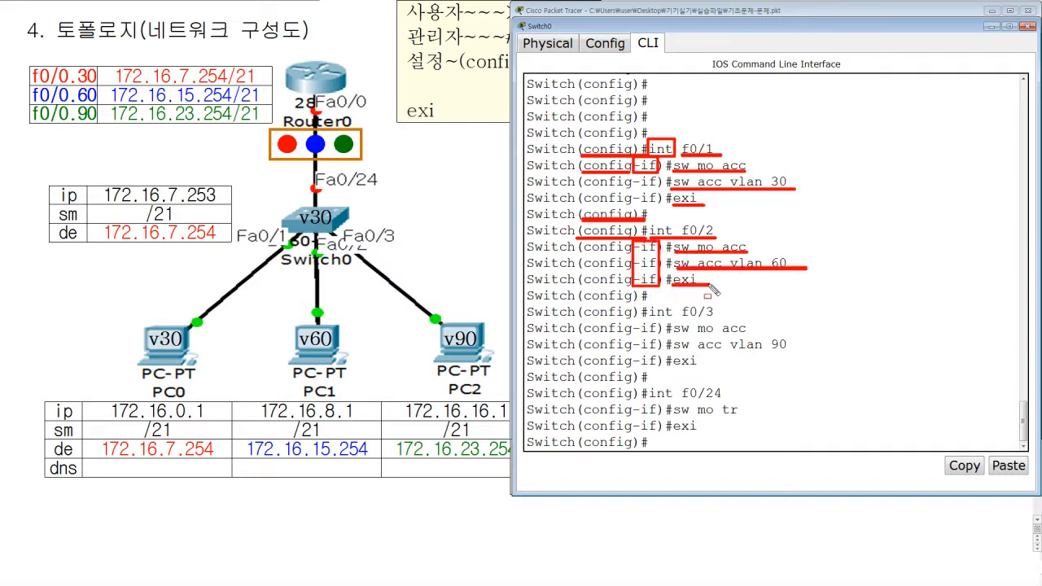
left_click_drag(577, 301, 648, 302)
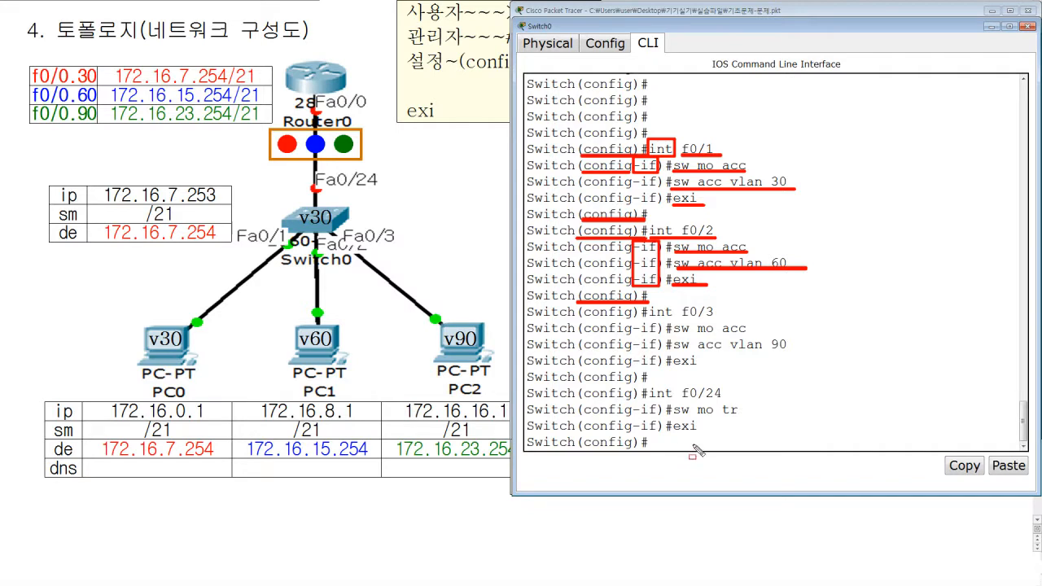
key("Escape")
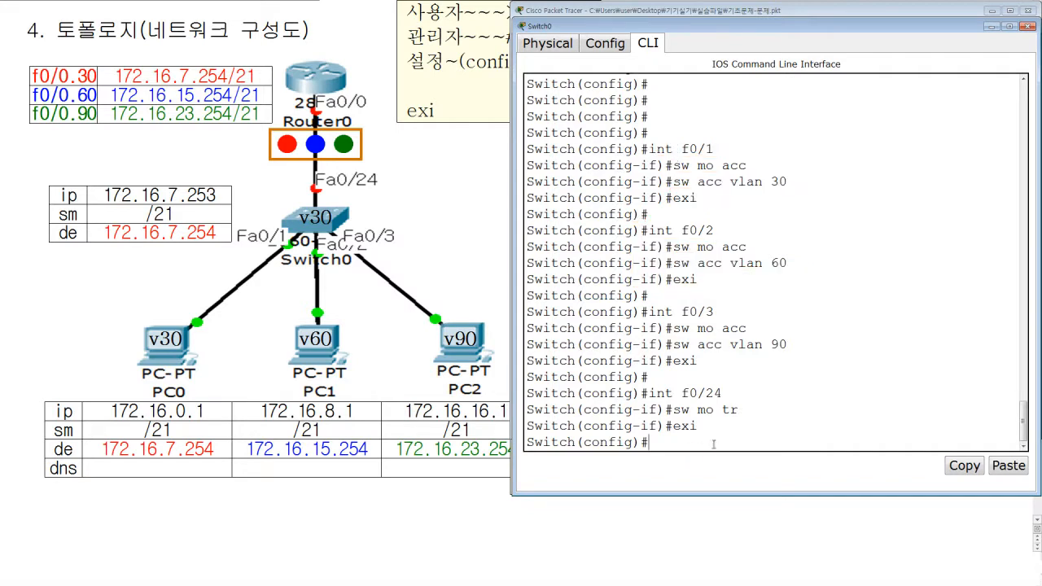
Step: Enter interface configuration for VLAN 30 on Switch0 and enable the interface with no sh
key("Return")
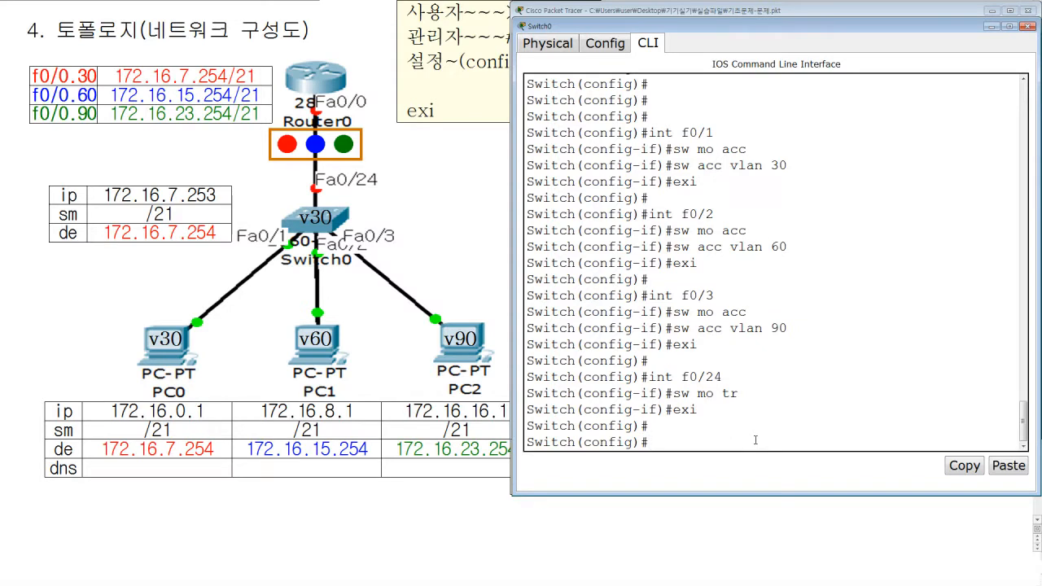
type("int vlan 30")
key("Return")
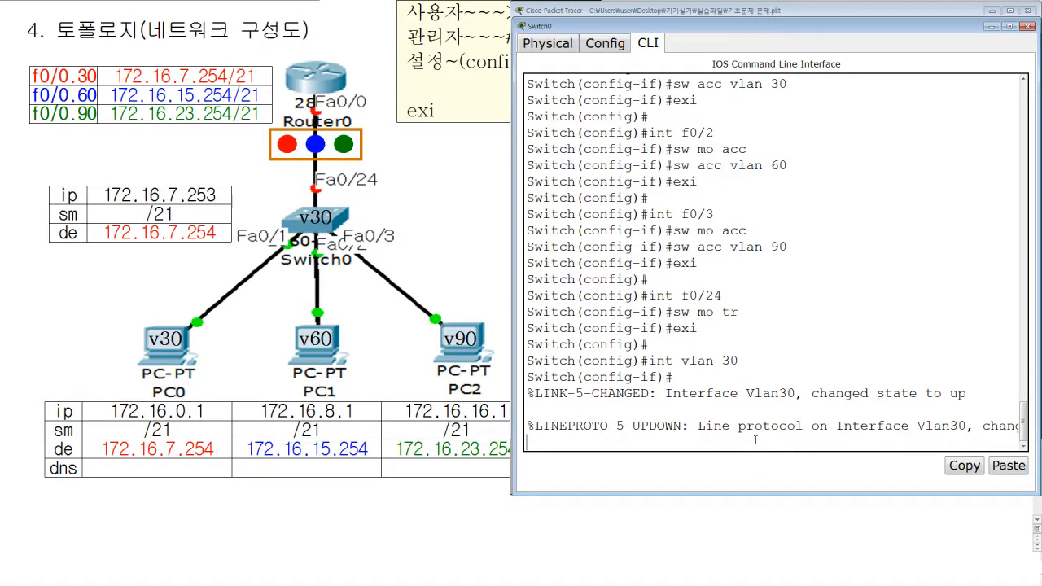
key("Return")
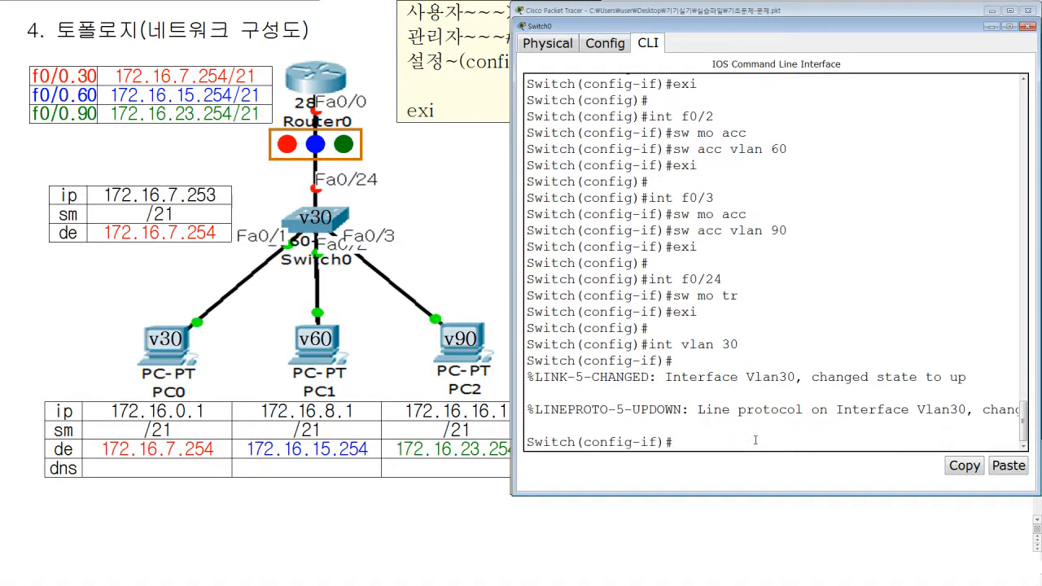
type("no sh")
key("Return")
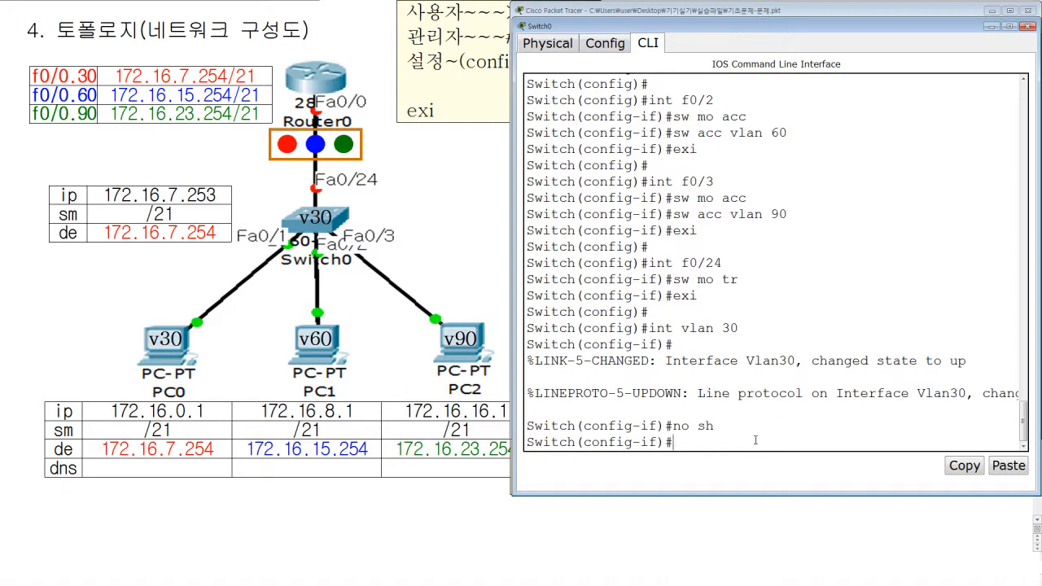
Step: Assign 172.16.7.253 with mask 255.255.248.0 to VLAN 30, exit, and set the switch's default gateway to 172.16.7.254
type("ip add 172.16.7.253 255.255.248")
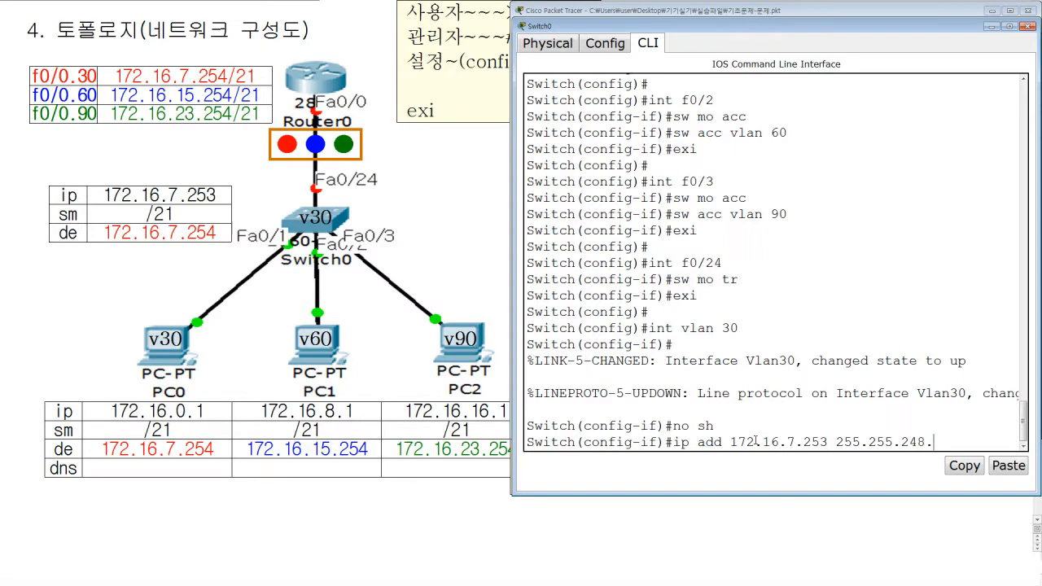
type(".0")
key("Return")
type("exi")
key("Return")
type("ip de 172.16.7.254")
key("Return")
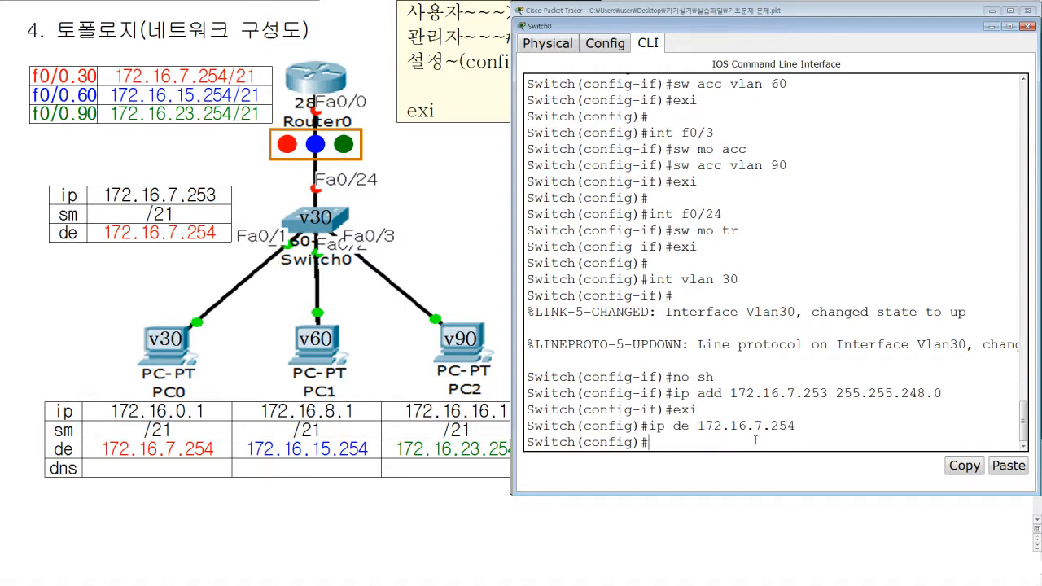
Step: Mark up the VLAN 30 addressing commands, their -if prompts, the link messages and the gateway command, and clear all the marks
left_click_drag(649, 288, 741, 287)
mouse_move(582, 287)
left_mouse_down()
mouse_move(637, 287)
mouse_move(654, 306)
left_mouse_up()
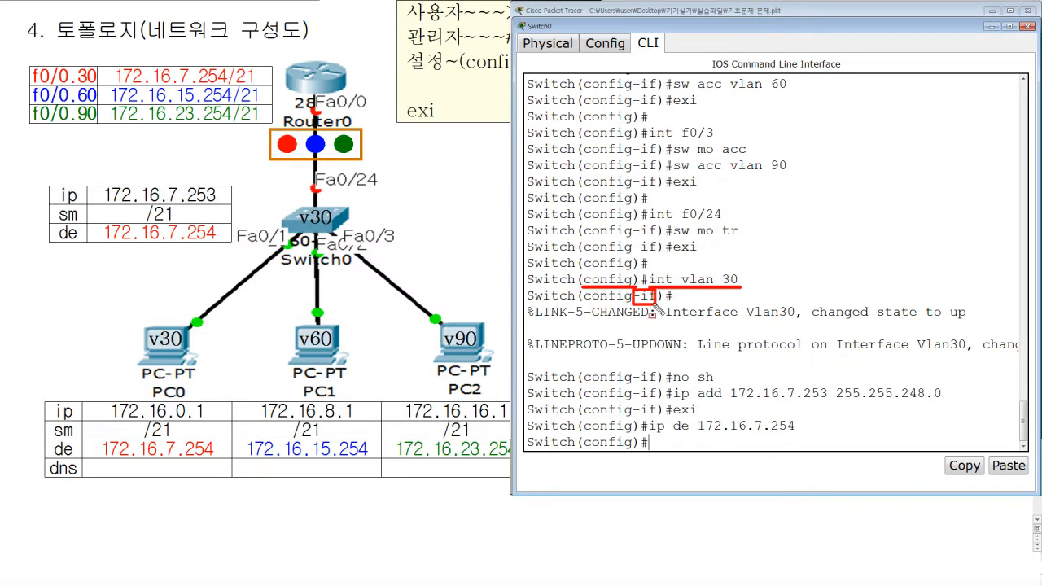
left_click_drag(526, 307, 1016, 351)
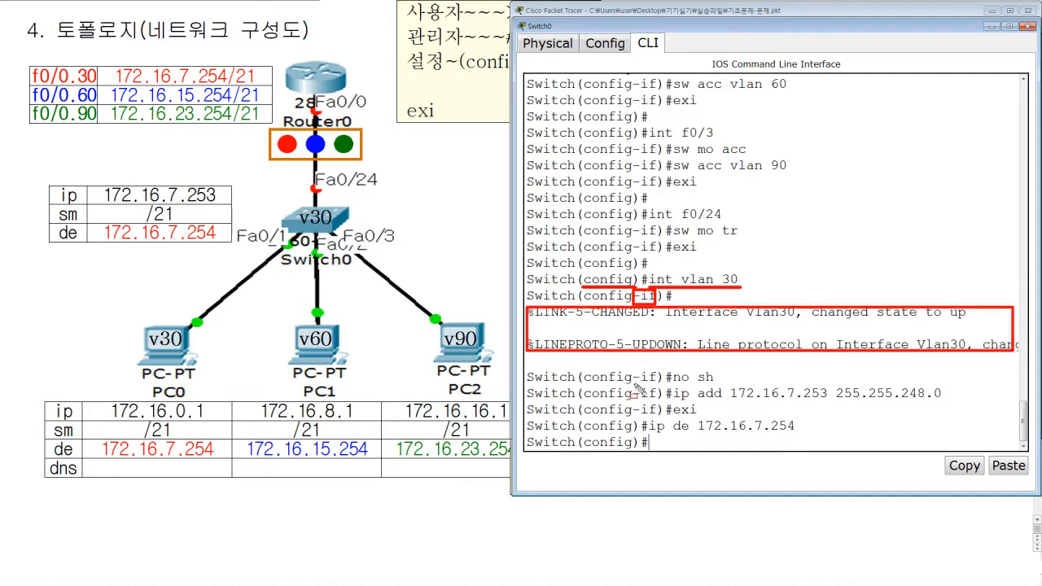
left_click_drag(634, 383, 656, 383)
left_click_drag(668, 381, 949, 399)
left_click_drag(670, 416, 697, 416)
mouse_move(633, 406)
left_mouse_down()
mouse_move(633, 371)
mouse_move(651, 407)
mouse_move(633, 417)
mouse_move(644, 432)
mouse_move(802, 440)
mouse_move(807, 420)
left_mouse_up()
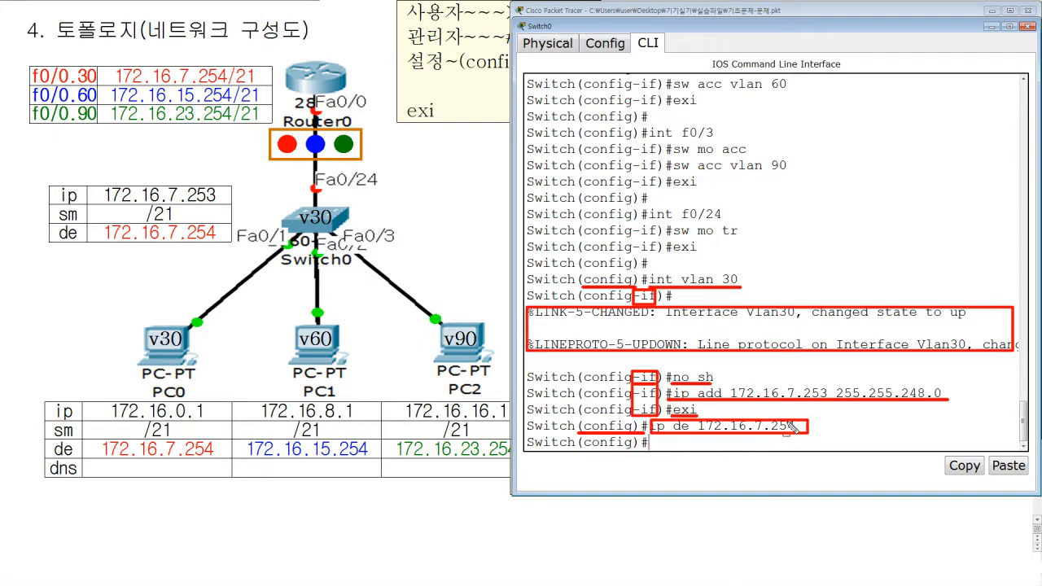
key("Escape")
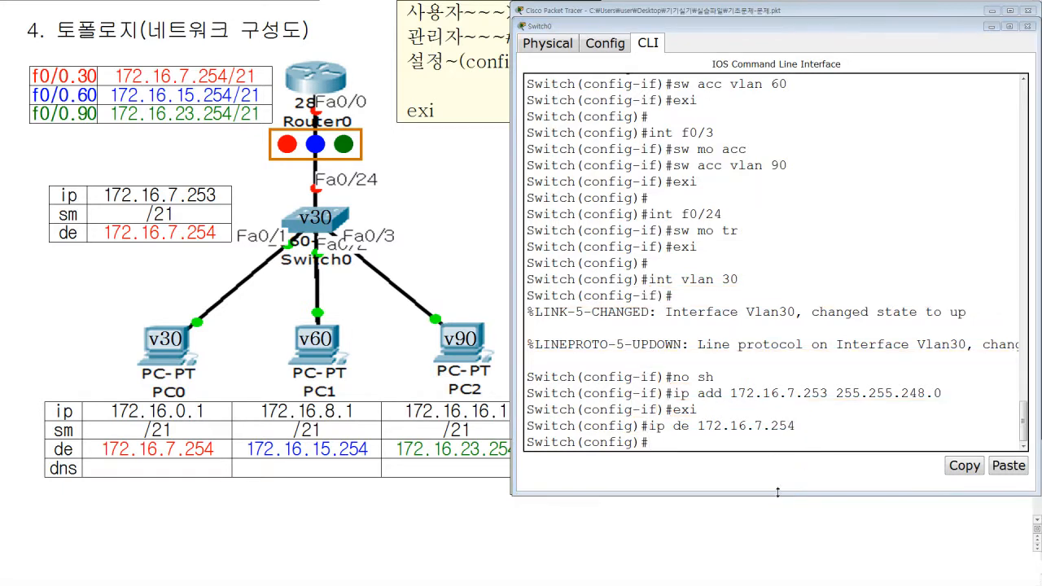
Step: Enlarge the Switch0 window vertically and highlight the VLAN numbers 60 and 90, the VLAN 30 address and the gateway address
mouse_move(782, 494)
left_mouse_down()
mouse_move(787, 553)
mouse_move(788, 543)
left_mouse_up()
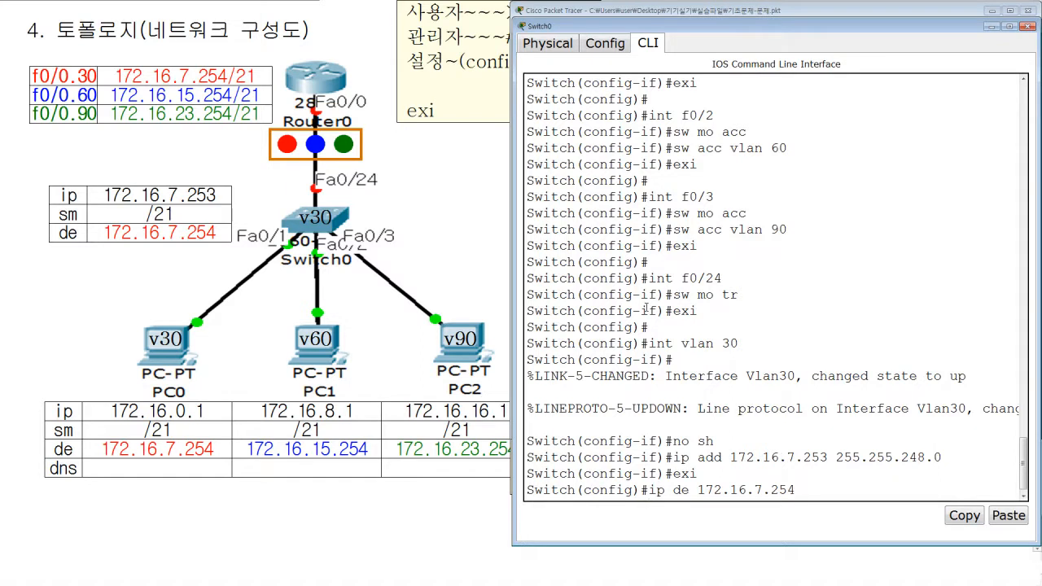
left_click_drag(772, 148, 788, 148)
double_click(775, 231)
left_click_drag(730, 464, 922, 478)
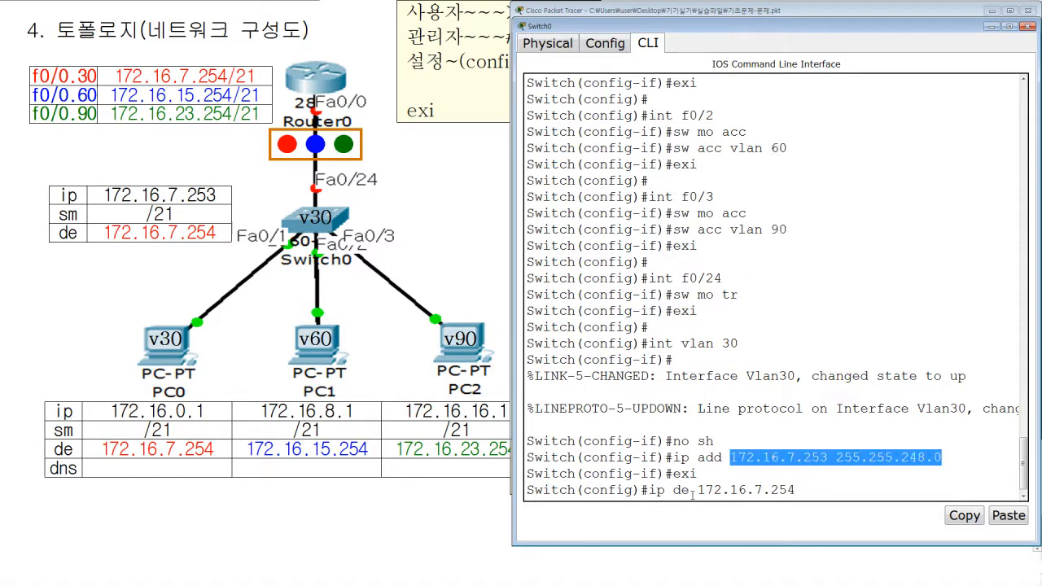
left_click_drag(698, 490, 812, 493)
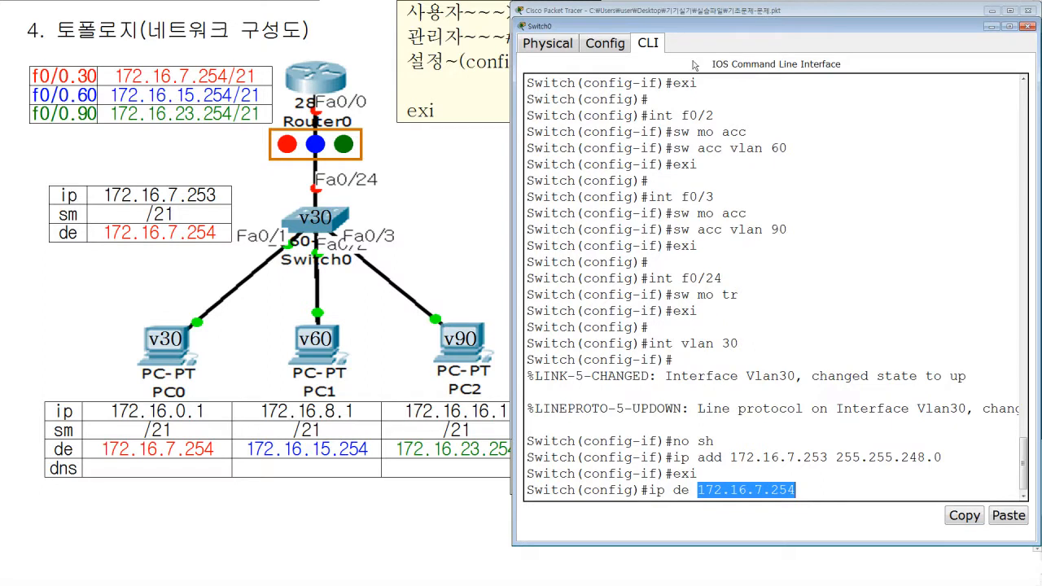
Step: Switch to the notes document and add the line do sh run below ip de 172.16.7.254
left_click(703, 13)
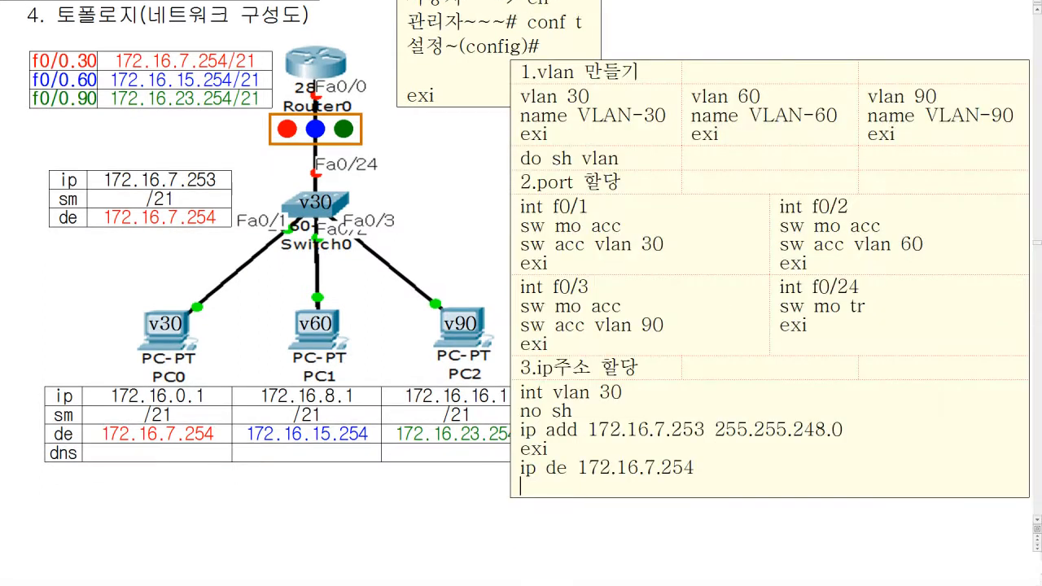
type("dh")
key("BackSpace")
type("o sh run")
key("shift+Left")
key("shift+Left")
key("shift+Left")
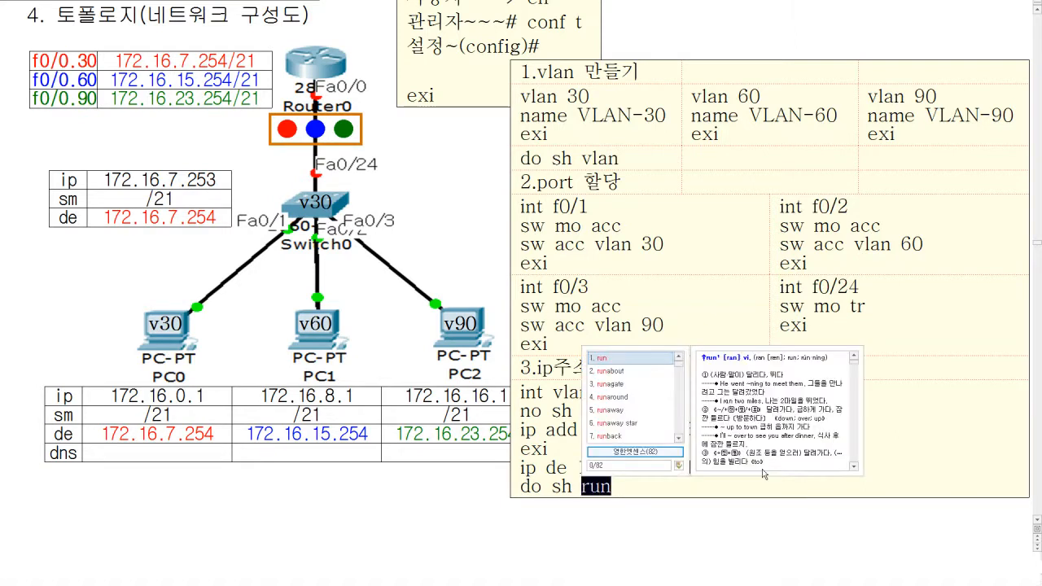
left_click(745, 489)
left_click_drag(522, 487, 623, 493)
left_click(634, 493)
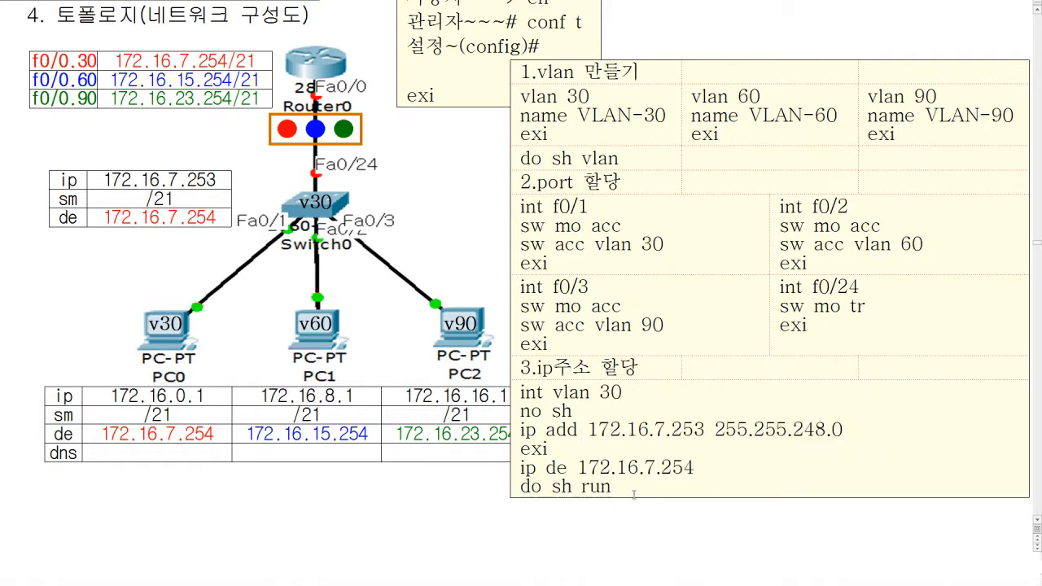
Step: Switch back to the Switch0 console and display the running configuration with do sh run
key("alt+Tab")
key("Return")
key("Return")
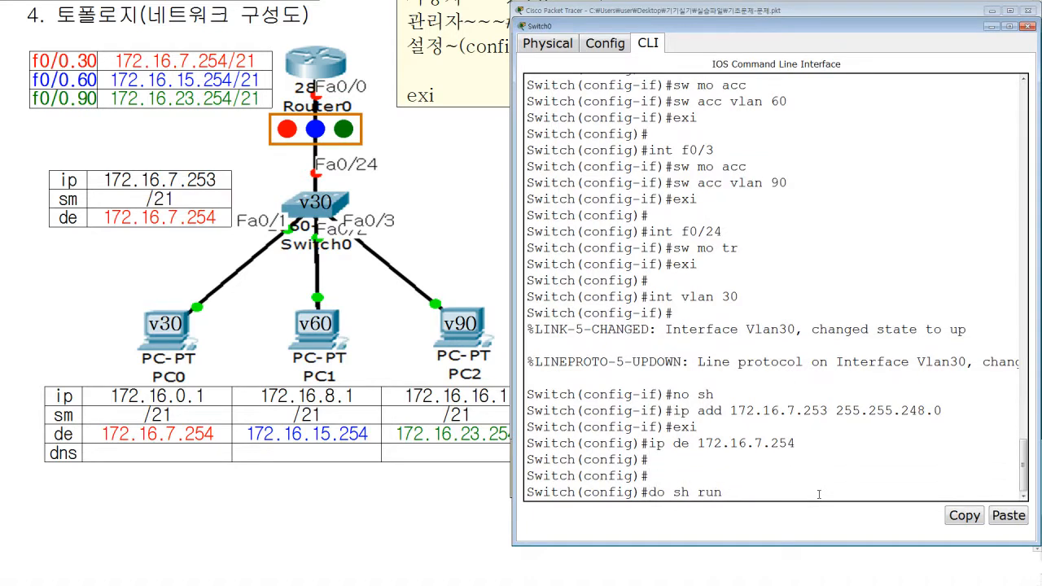
key("Return")
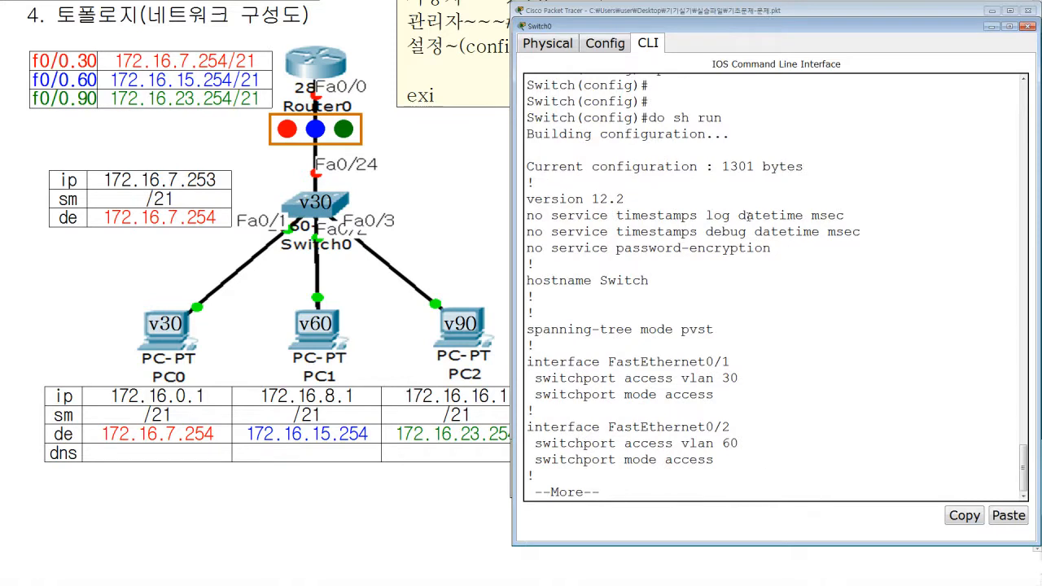
Step: Point out do sh run, the output down to spanning-tree mode pvst and the --More-- line, and remove the highlighting
left_click_drag(652, 119, 743, 119)
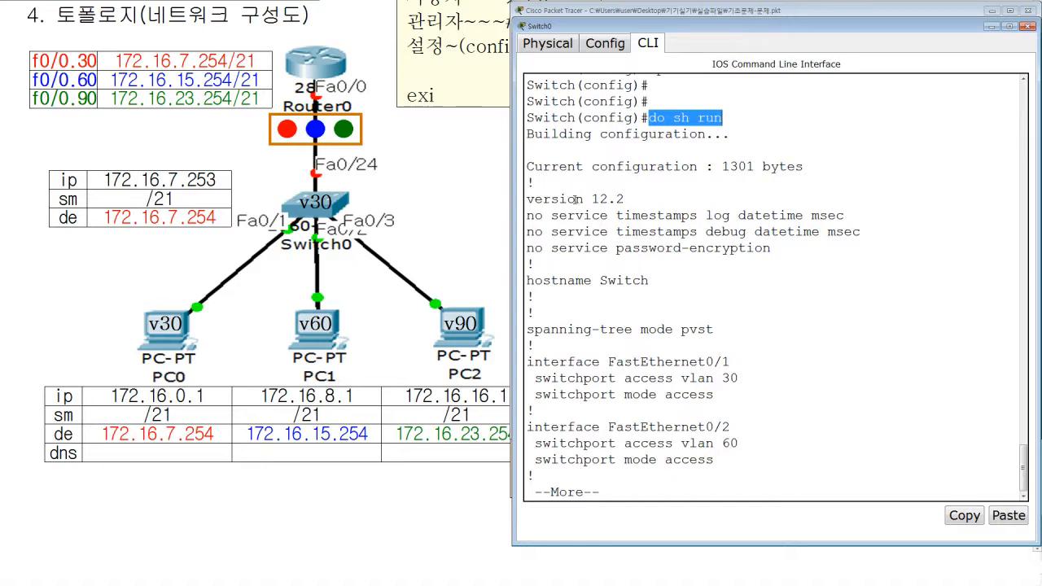
mouse_move(528, 127)
left_mouse_down()
mouse_move(539, 149)
mouse_move(782, 314)
mouse_move(864, 340)
left_mouse_up()
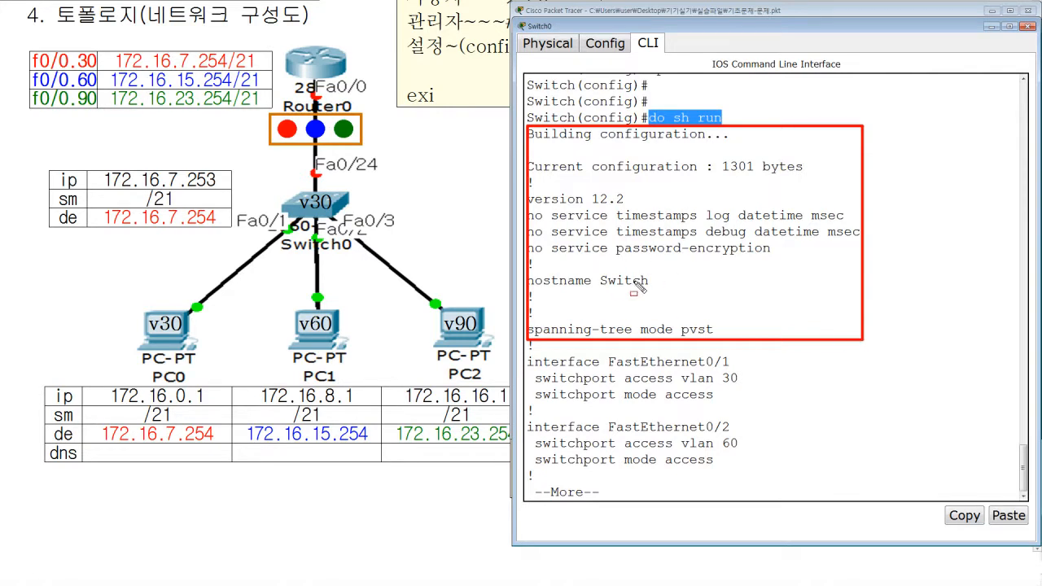
key("Escape")
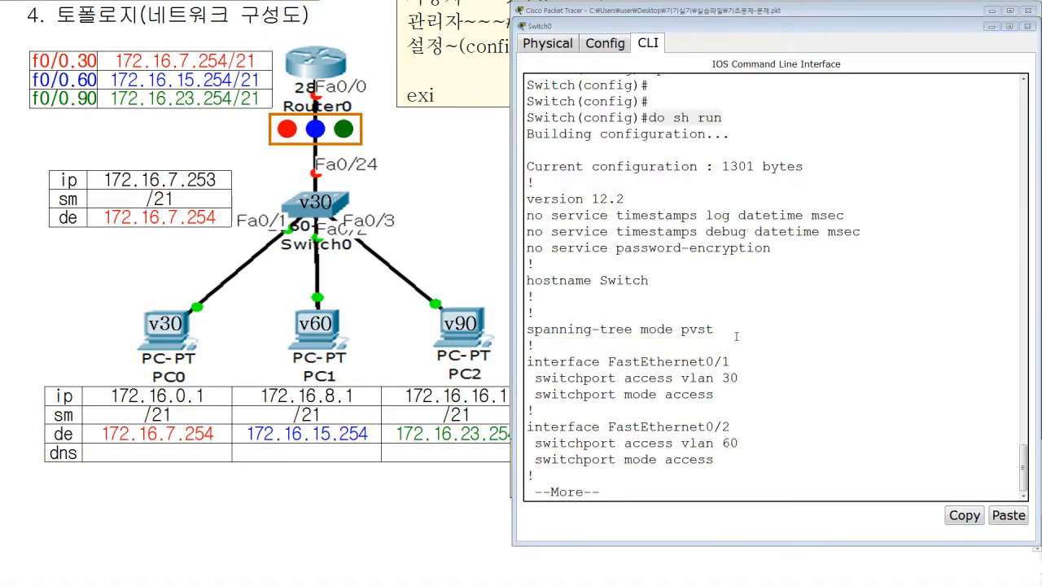
left_click_drag(529, 492, 620, 494)
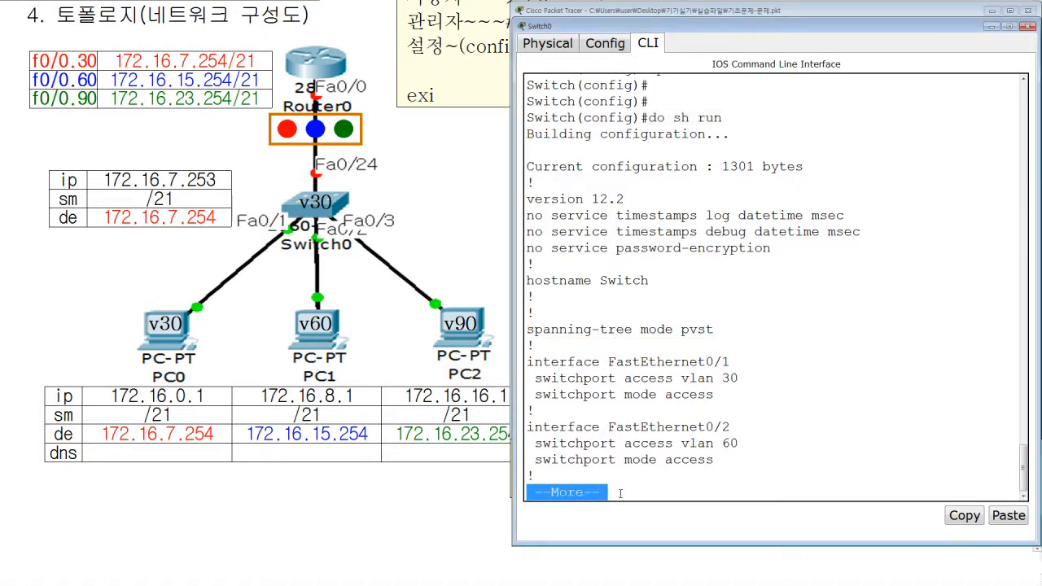
left_click(671, 399)
left_click(766, 421)
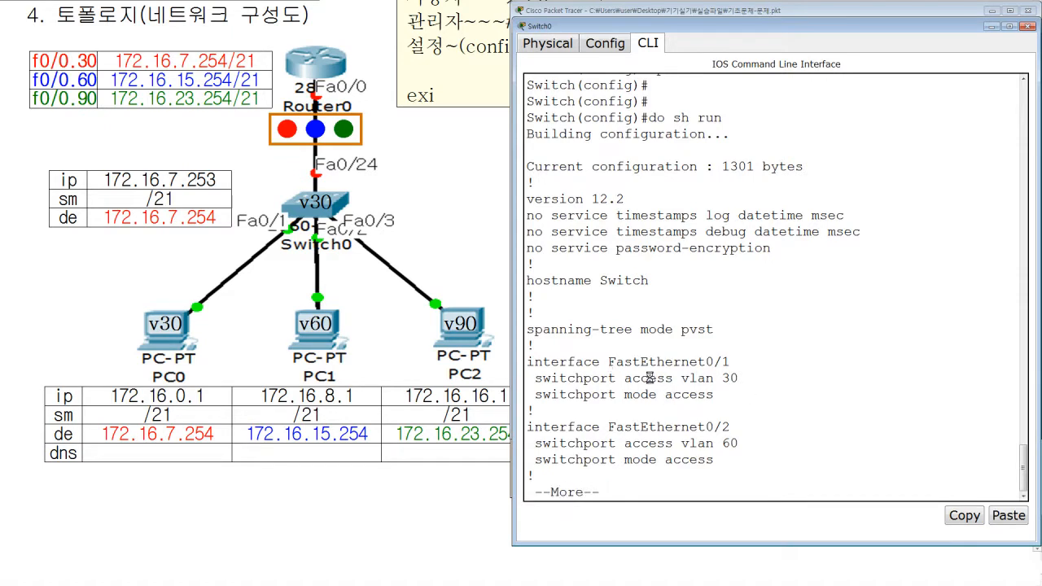
Step: Underline F and the port numbers 0/1 and 0/2, and frame int in both FastEthernet interface lines
left_click_drag(608, 368, 616, 368)
left_click_drag(705, 367, 732, 366)
left_click_drag(608, 434, 616, 434)
left_click_drag(705, 433, 731, 433)
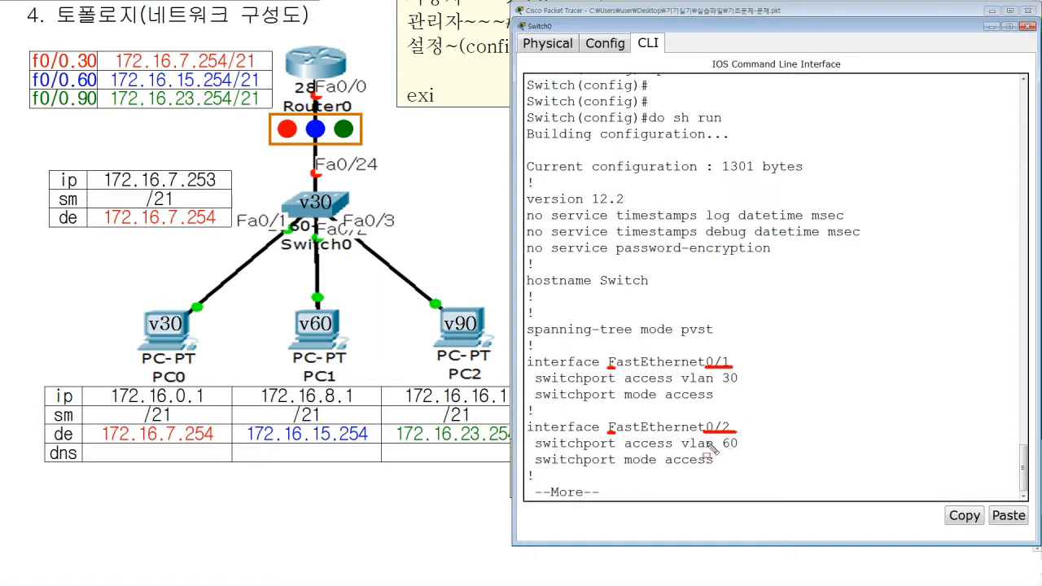
mouse_move(527, 369)
left_mouse_down()
mouse_move(552, 371)
mouse_move(553, 356)
left_mouse_up()
mouse_move(531, 425)
left_mouse_down()
mouse_move(529, 439)
mouse_move(554, 438)
mouse_move(552, 420)
left_mouse_up()
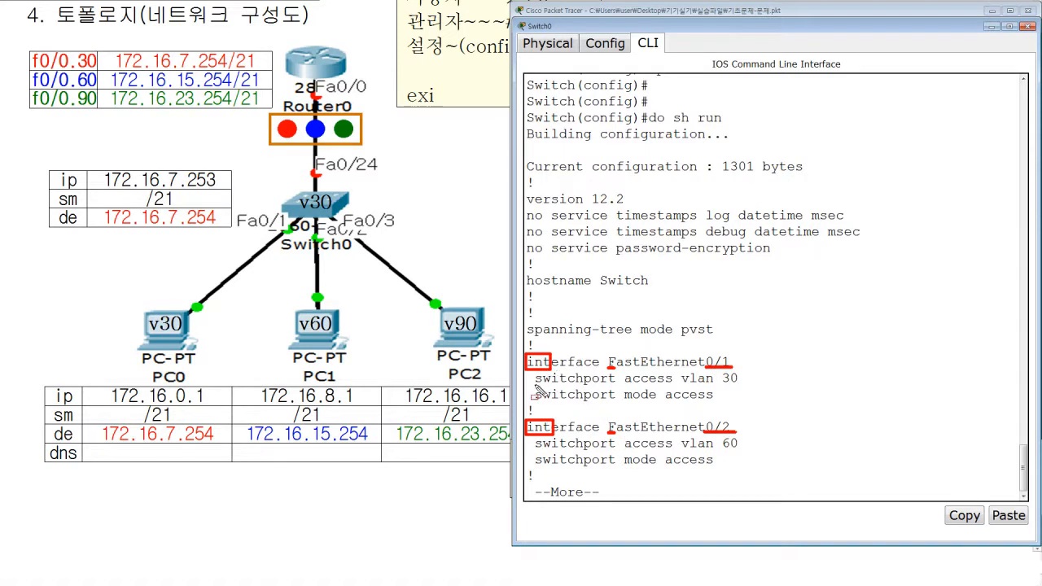
Step: Underline the abbreviations sw, mo and acc, plus vlan 30, in the two switchport lines of FastEthernet0/1
left_click_drag(535, 399, 554, 400)
left_click_drag(623, 400, 714, 400)
left_click_drag(535, 387, 550, 387)
left_click_drag(624, 387, 737, 387)
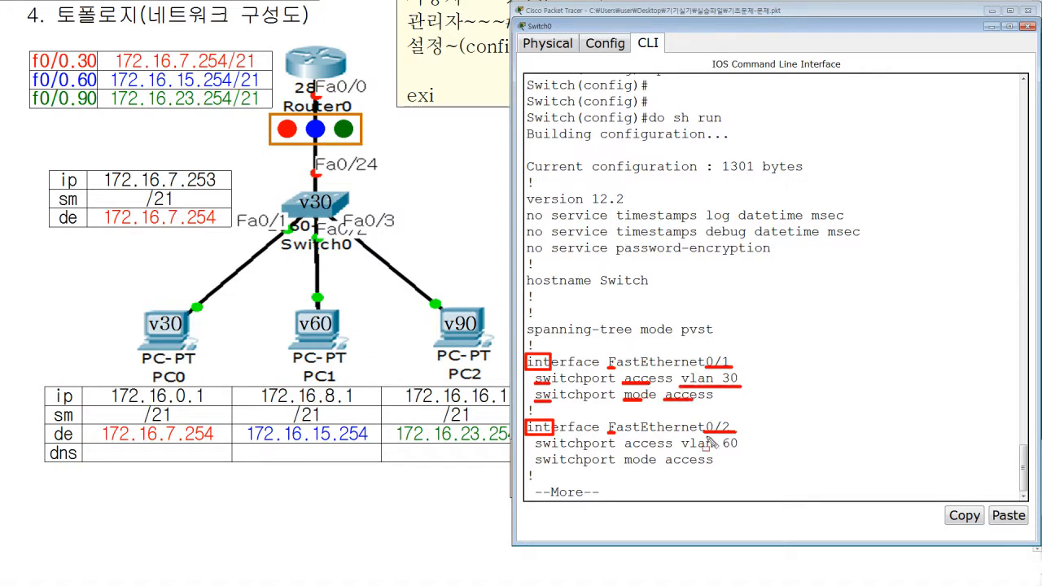
Step: Underline sw, mo, acc and vlan 60 in the FastEthernet0/2 switchport lines, and clear all the marks
left_click_drag(535, 466, 550, 468)
left_click_drag(625, 467, 686, 467)
left_click_drag(536, 451, 548, 451)
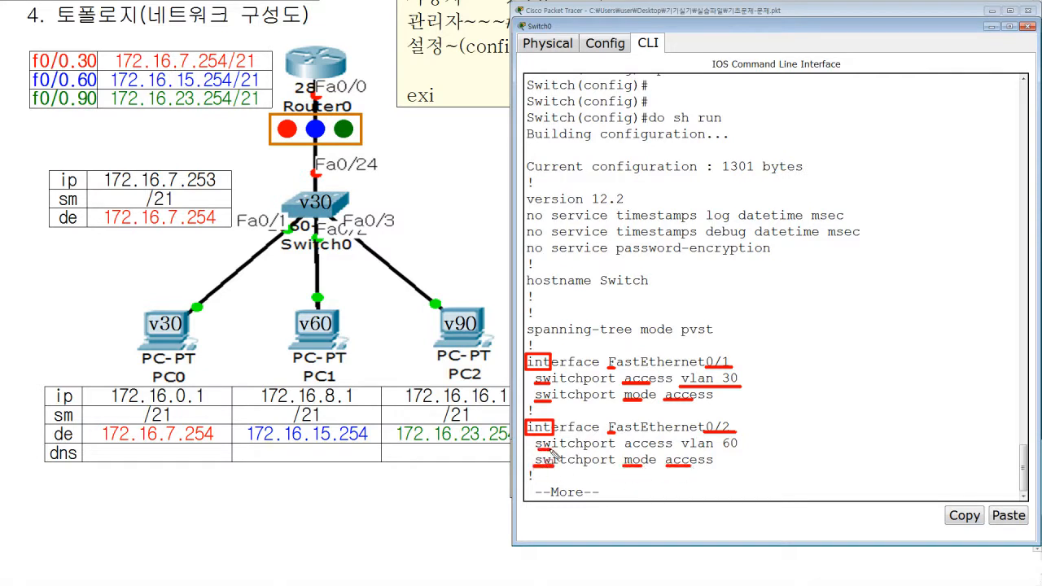
left_click_drag(625, 451, 737, 451)
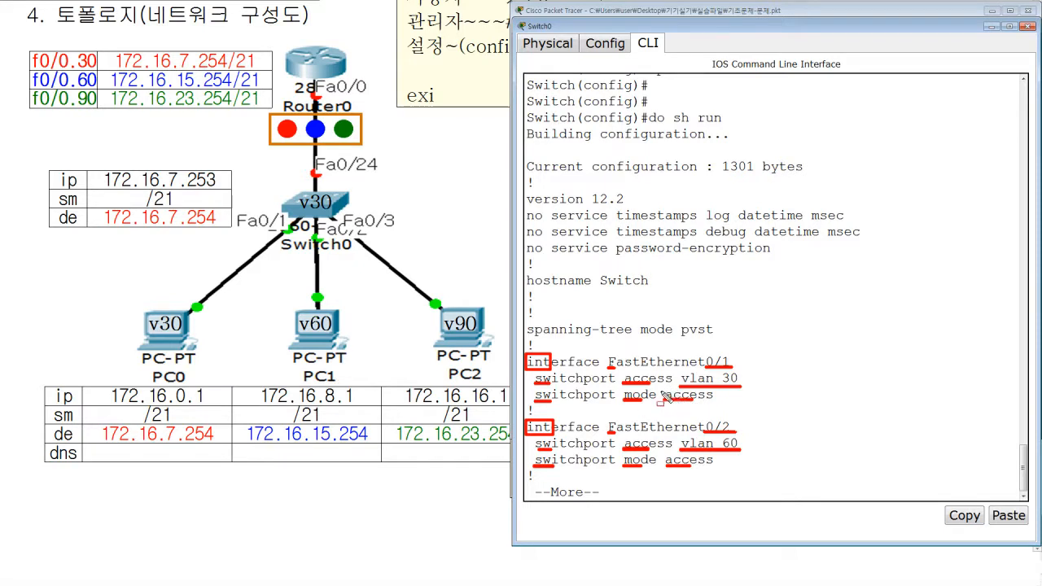
key("Escape")
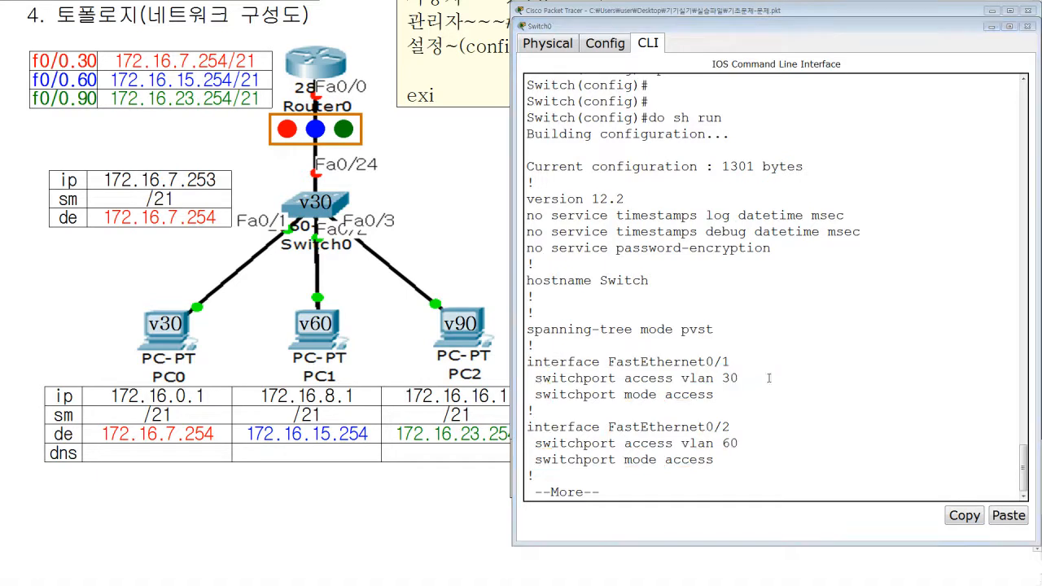
Step: Underline each port number with its VLAN and acc: 0/1 with vlan 30, and 0/2 with vlan 60
left_click_drag(705, 368, 734, 368)
left_click_drag(677, 388, 746, 388)
mouse_move(664, 399)
left_mouse_down()
mouse_move(714, 399)
mouse_move(731, 433)
left_mouse_up()
left_click_drag(664, 467, 746, 450)
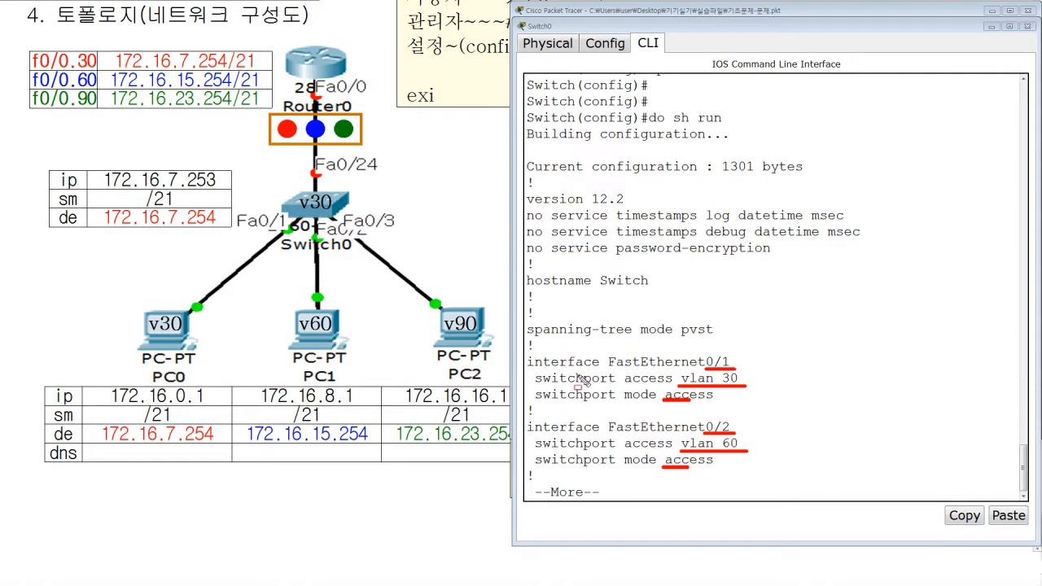
Step: Underline sw and acc in FastEthernet0/1's access vlan line, frame the line and its two parts, and clear all the marks
left_click_drag(536, 385, 552, 385)
left_click_drag(623, 382, 655, 385)
mouse_move(527, 369)
left_mouse_down()
mouse_move(554, 391)
mouse_move(751, 394)
left_mouse_up()
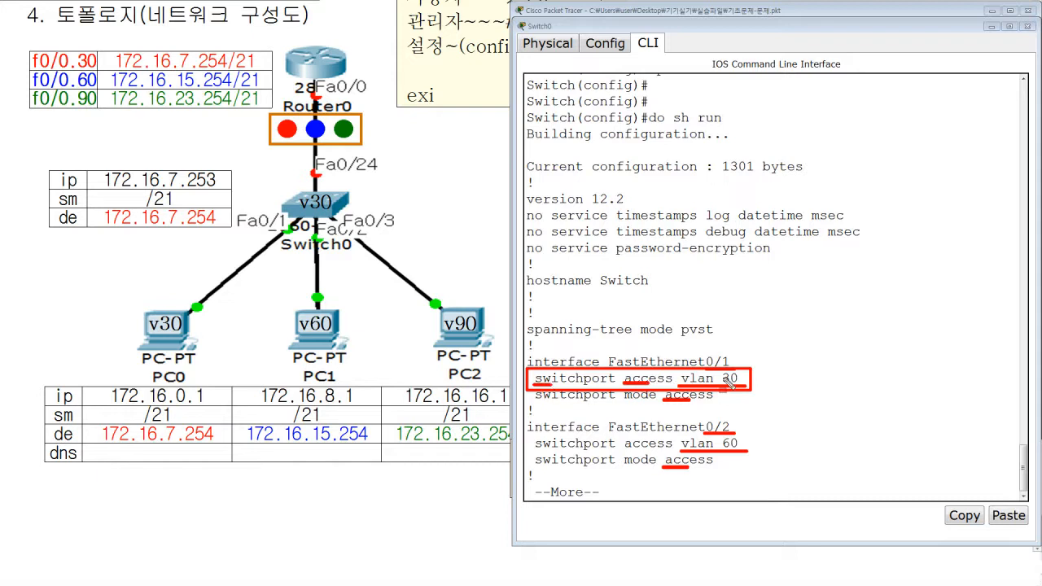
left_click_drag(679, 370, 747, 388)
left_click_drag(532, 372, 674, 391)
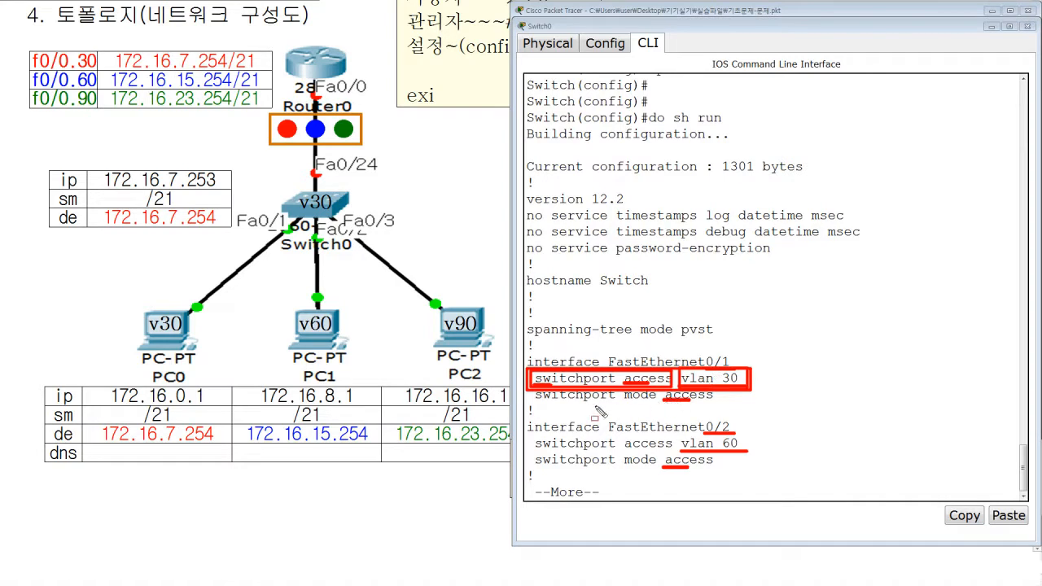
key("Escape")
Step: Underline and frame sw, mo and acc in the switchport mode access line of FastEthernet0/1
left_click_drag(664, 401, 692, 401)
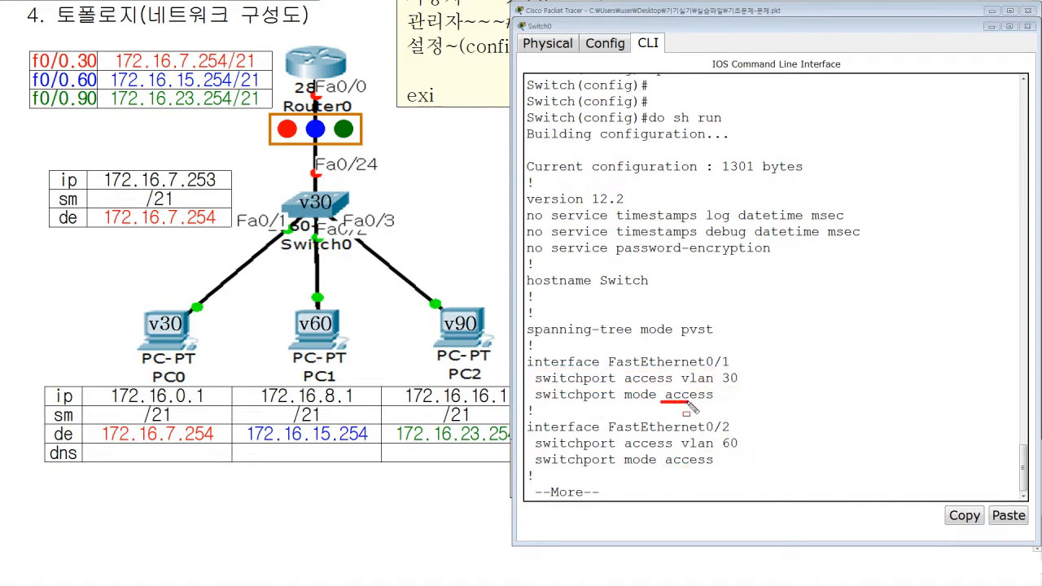
left_click_drag(553, 400, 555, 401)
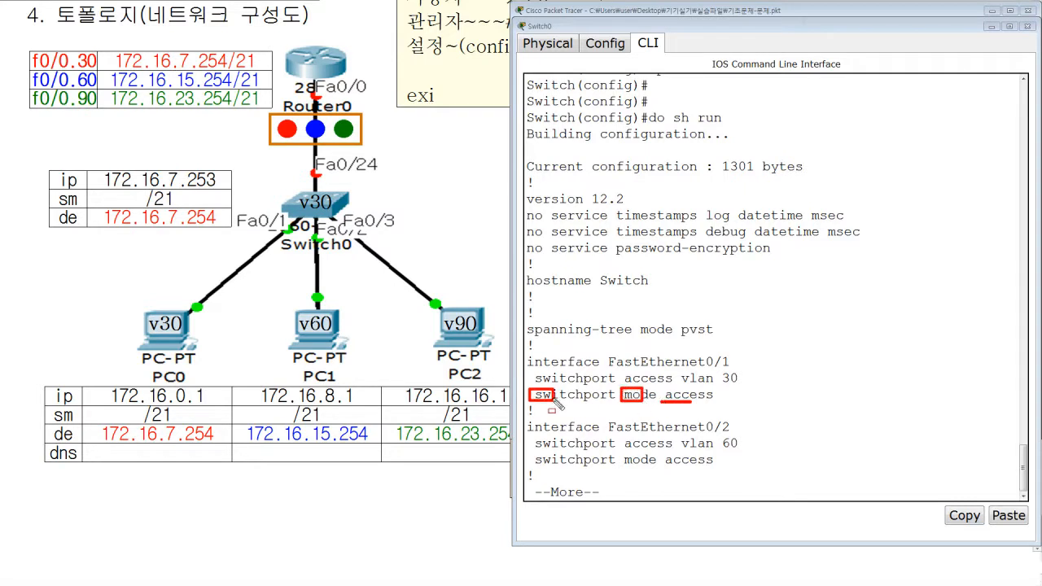
left_click_drag(531, 405, 554, 405)
left_click_drag(628, 406, 643, 405)
mouse_move(666, 391)
left_mouse_down()
mouse_move(661, 411)
mouse_move(694, 399)
mouse_move(692, 387)
left_mouse_up()
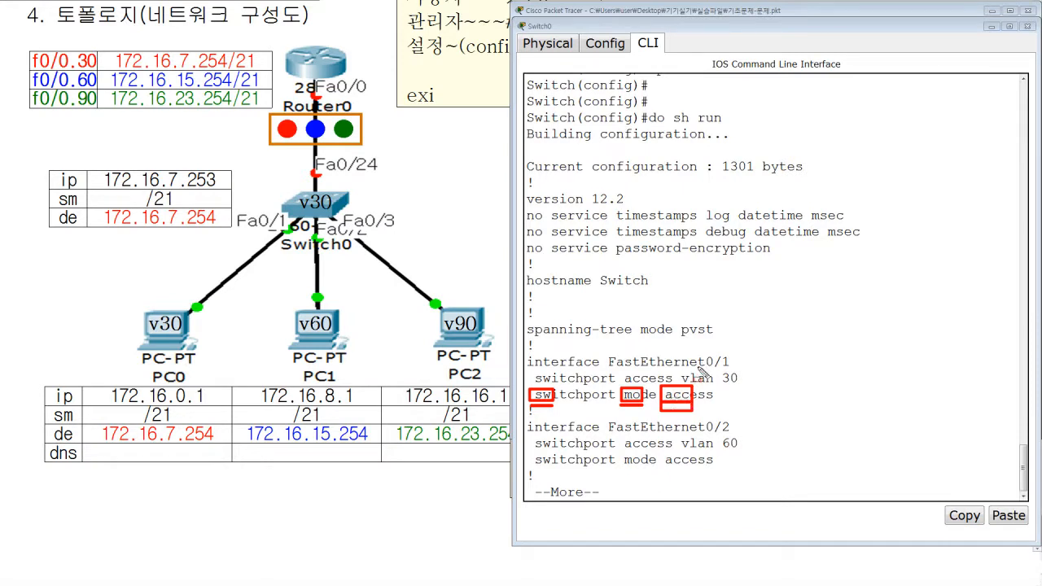
Step: Clear the marks, underline 0/2, vlan 60 and acc for FastEthernet0/2 and the More prompt, and clear the marks again
key("Escape")
left_click_drag(705, 435, 732, 434)
left_click_drag(665, 468, 749, 451)
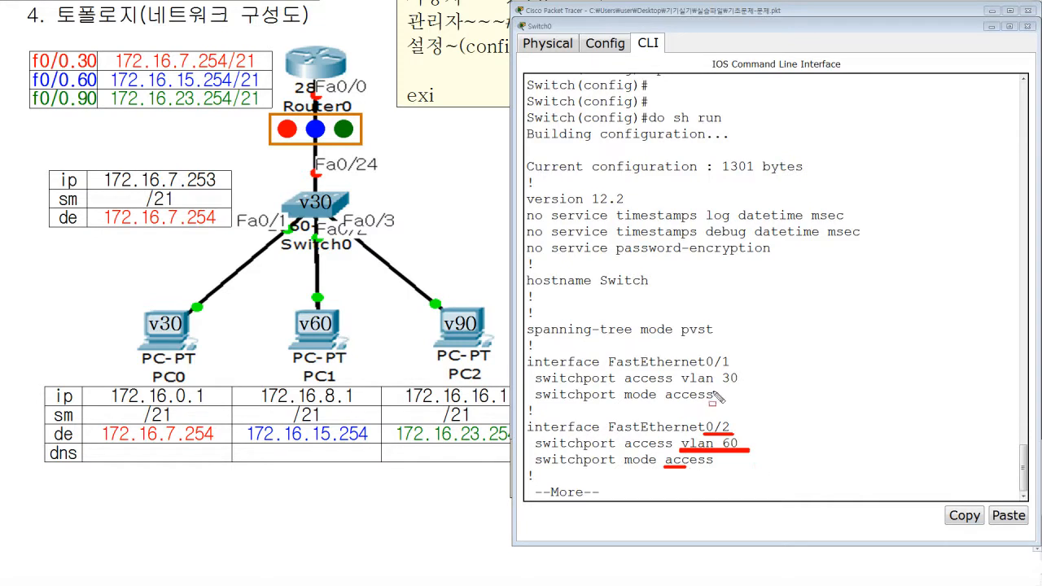
mouse_move(528, 485)
left_mouse_down()
mouse_move(570, 500)
mouse_move(604, 486)
left_mouse_up()
key("Escape")
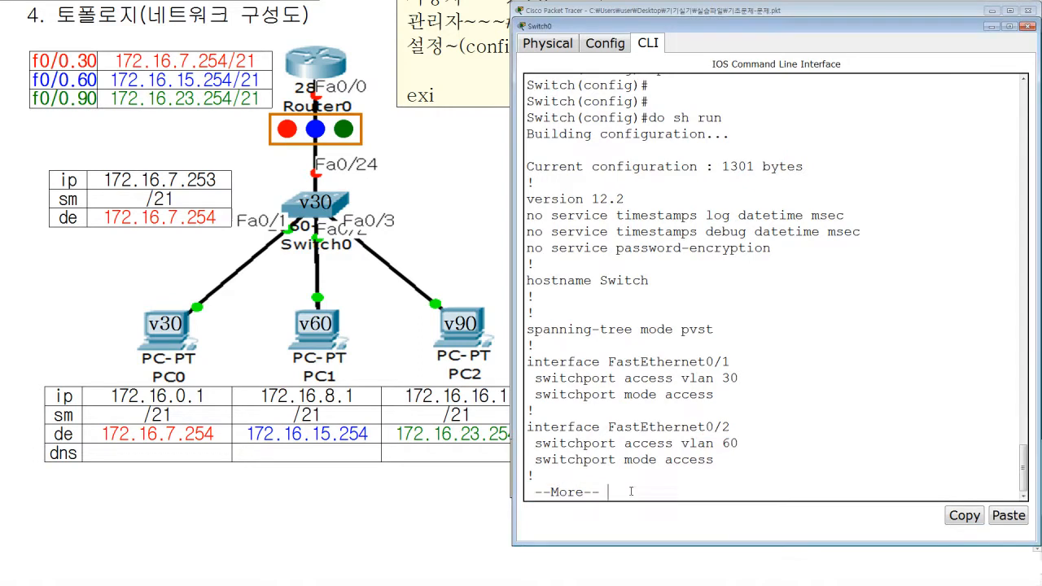
Step: Page through the running configuration down to the FastEthernet0/9 entry
key("Return")
key("Return")
key("Return")
key("Return")
key("Return")
key("Return")
key("Return")
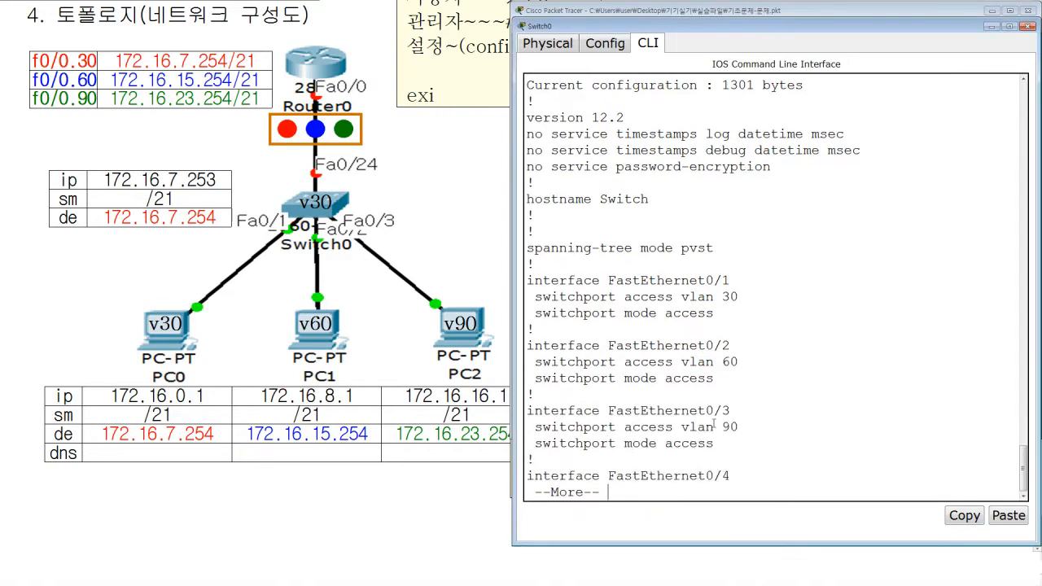
key("Return")
key("Return")
key("Return")
key("Return")
key("Return")
key("Return")
key("Return")
key("Return")
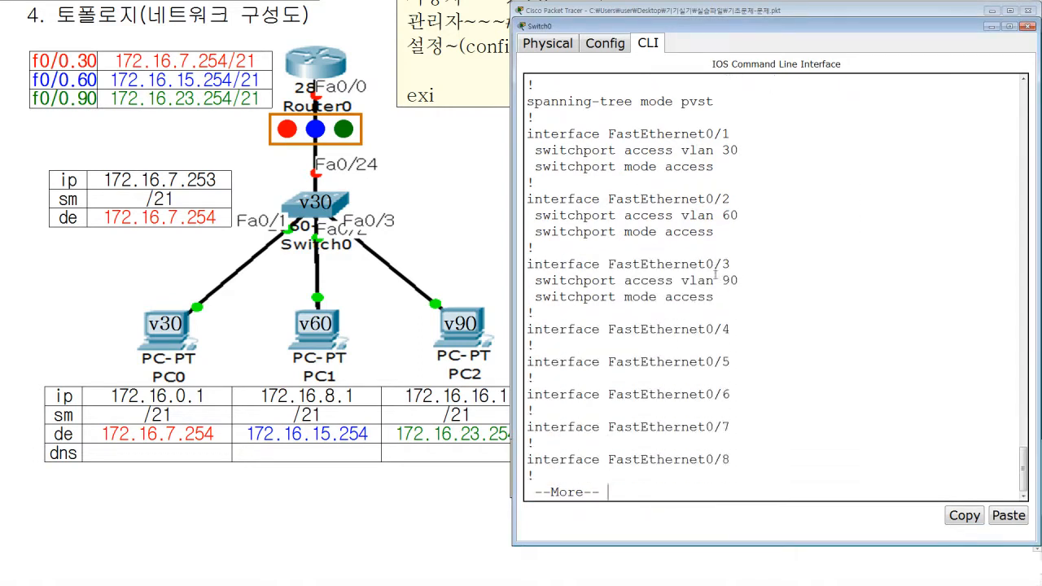
key("Return")
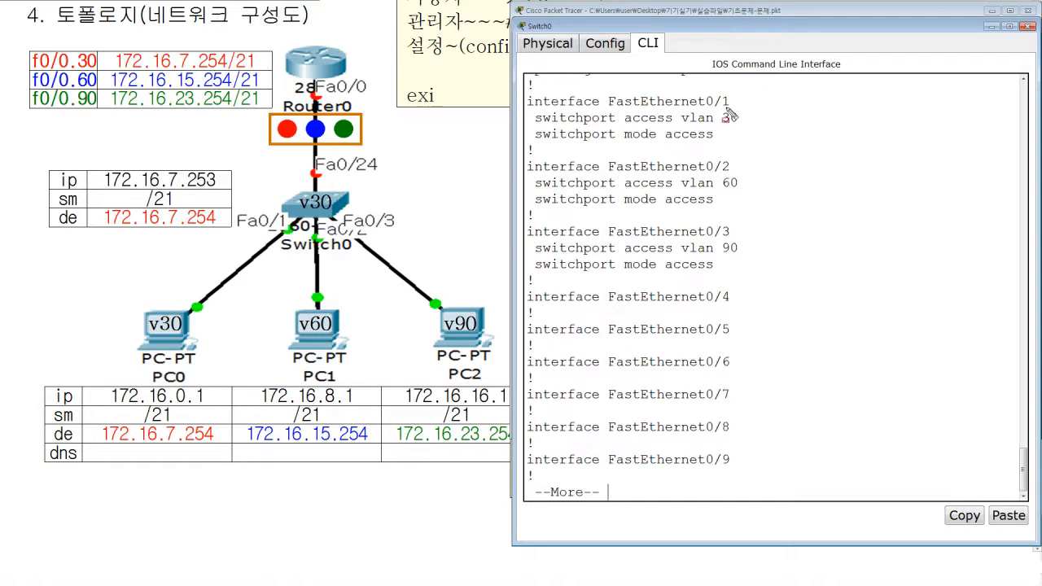
Step: Underline port numbers 0/1, 0/2, 0/3 plus vlan 90 and acc, and frame and strike through FastEthernet0/3's switchport wording
left_click_drag(705, 106, 740, 107)
left_click_drag(705, 172, 731, 173)
left_click_drag(705, 237, 731, 238)
left_click_drag(662, 270, 746, 254)
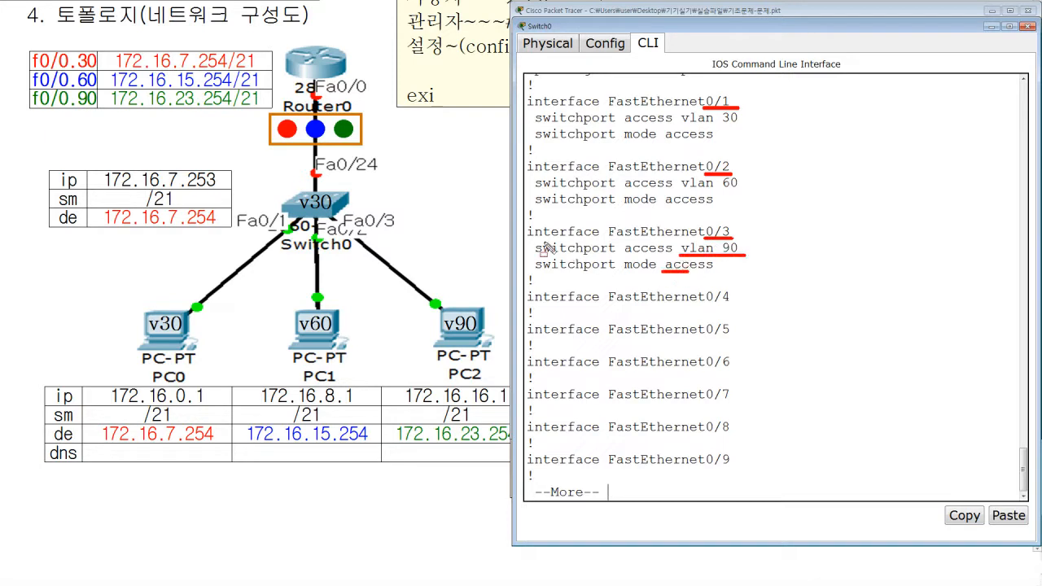
left_click_drag(525, 239, 644, 274)
left_click_drag(532, 249, 674, 250)
Step: Frame port numbers 0/4 to 0/9 and the empty lines under 0/4 and 0/5, and clear all the marks
mouse_move(530, 265)
left_mouse_down()
mouse_move(656, 265)
mouse_move(733, 378)
mouse_move(741, 480)
mouse_move(738, 469)
left_mouse_up()
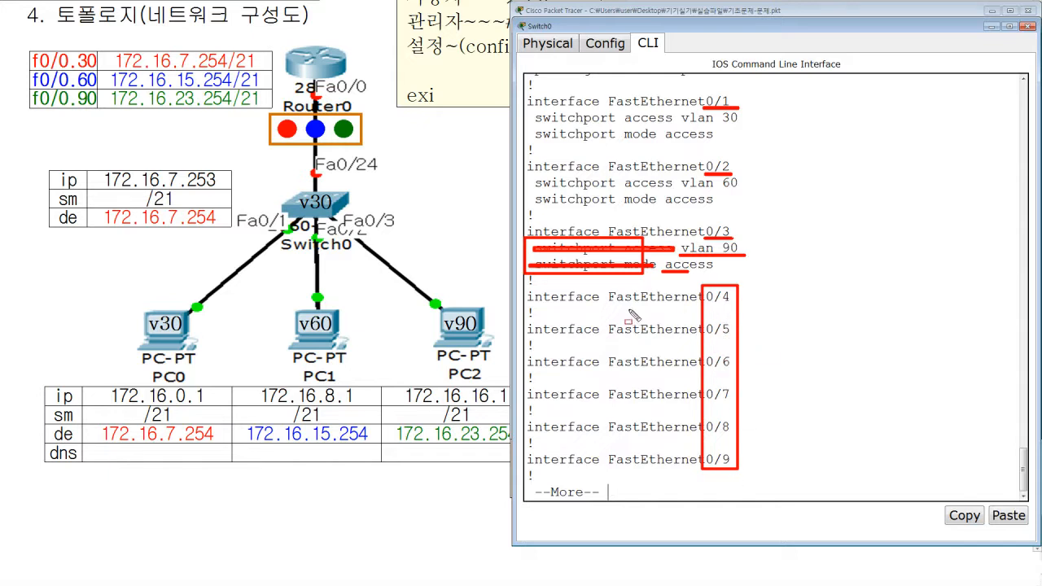
left_click_drag(532, 304, 729, 318)
left_click_drag(538, 338, 731, 353)
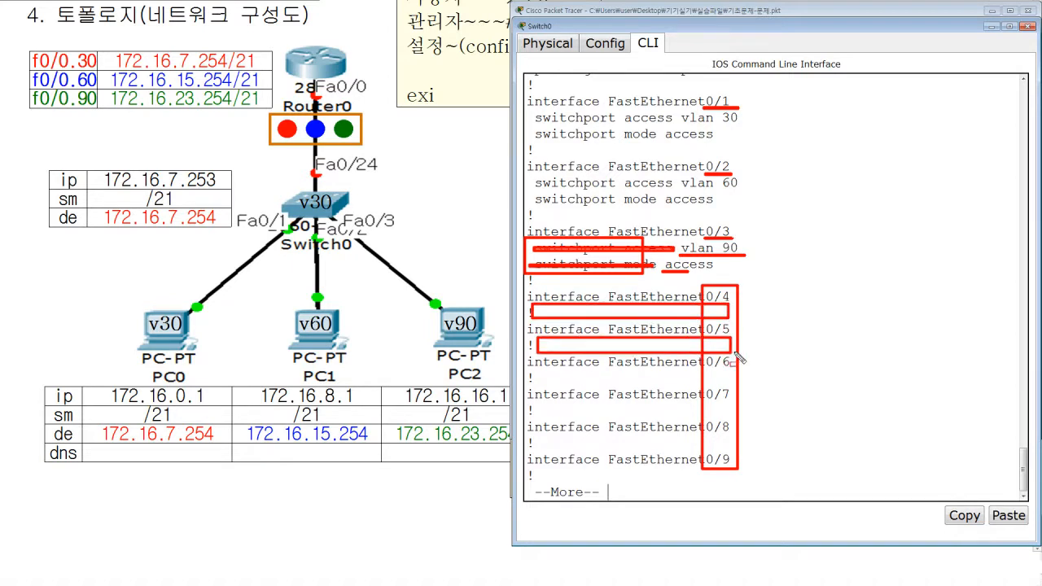
key("Escape")
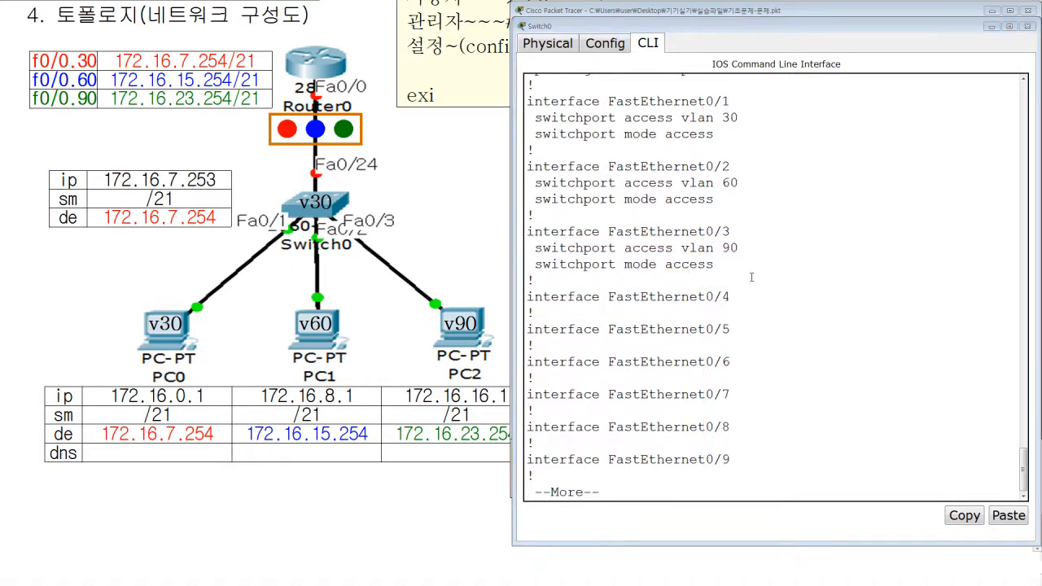
Step: Highlight the port numbers 0/1, 0/2 and 0/3 one after another in the interface lines
left_click_drag(706, 101, 750, 110)
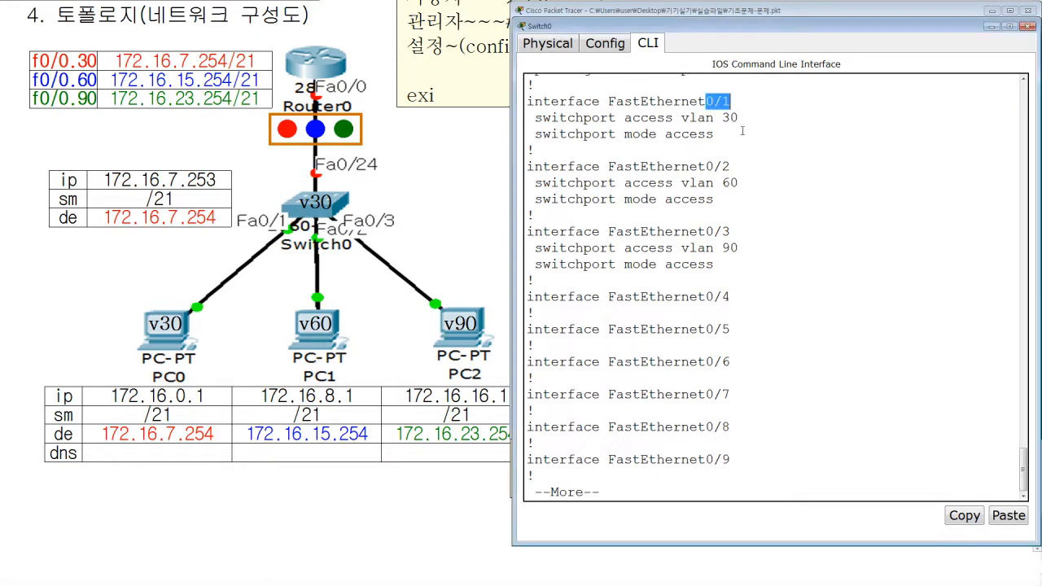
left_click_drag(704, 166, 732, 169)
left_click_drag(705, 231, 731, 234)
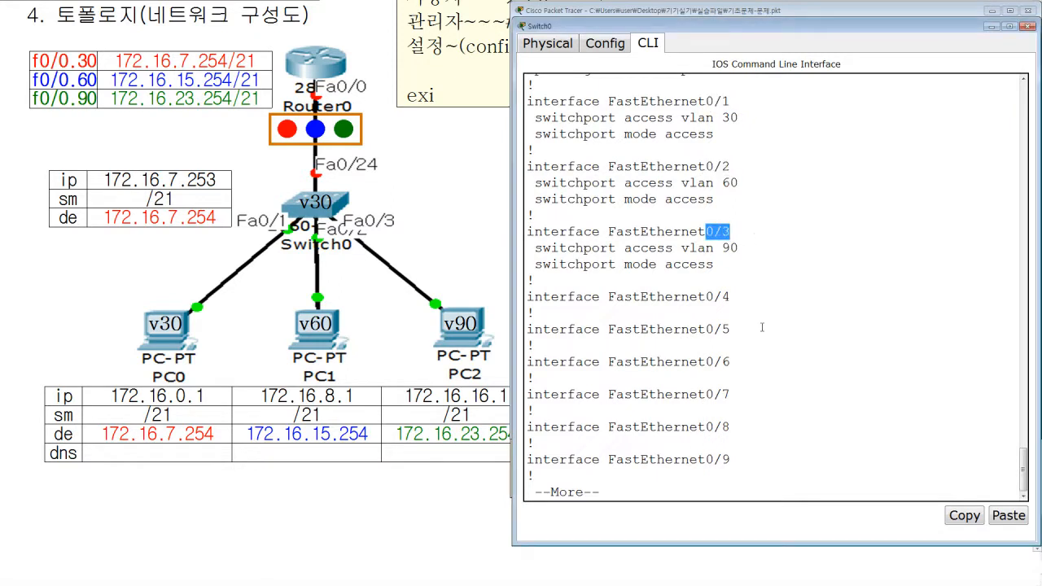
Step: Page through the running configuration from FastEthernet0/10 down to the interface Vlan30 IP address line
key("Return")
key("Return")
key("Return")
key("Return")
key("Return")
key("Return")
key("Return")
key("Return")
key("Return")
key("Return")
key("Return")
key("Return")
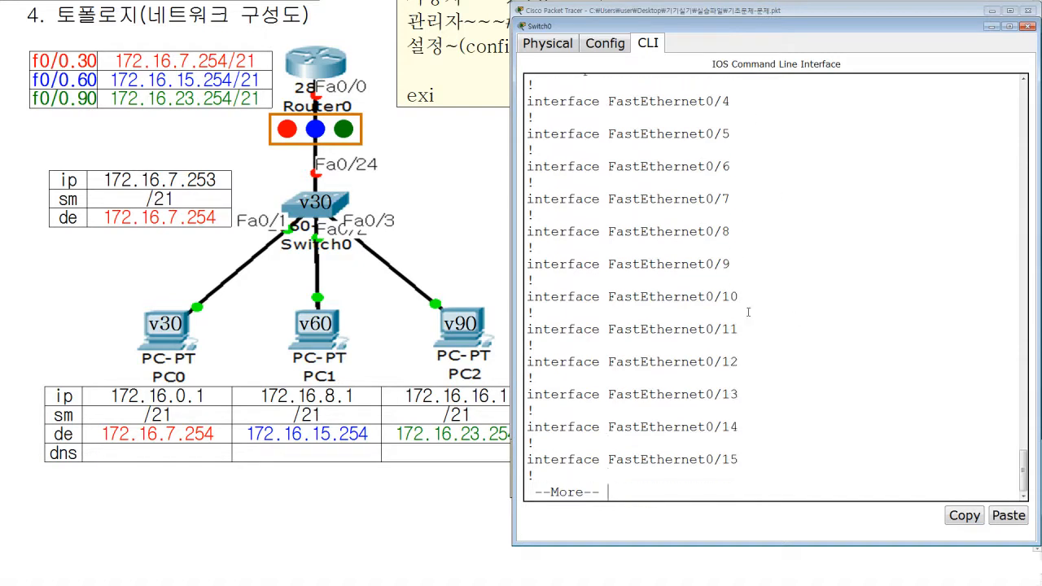
key("Return")
key("Return")
key("Return")
key("Return")
key("Return")
key("Return")
key("Return")
key("Return")
key("Return")
key("Return")
key("Return")
key("Return")
key("Return")
key("Return")
key("Return")
key("Return")
key("Return")
key("Return")
key("Return")
key("Return")
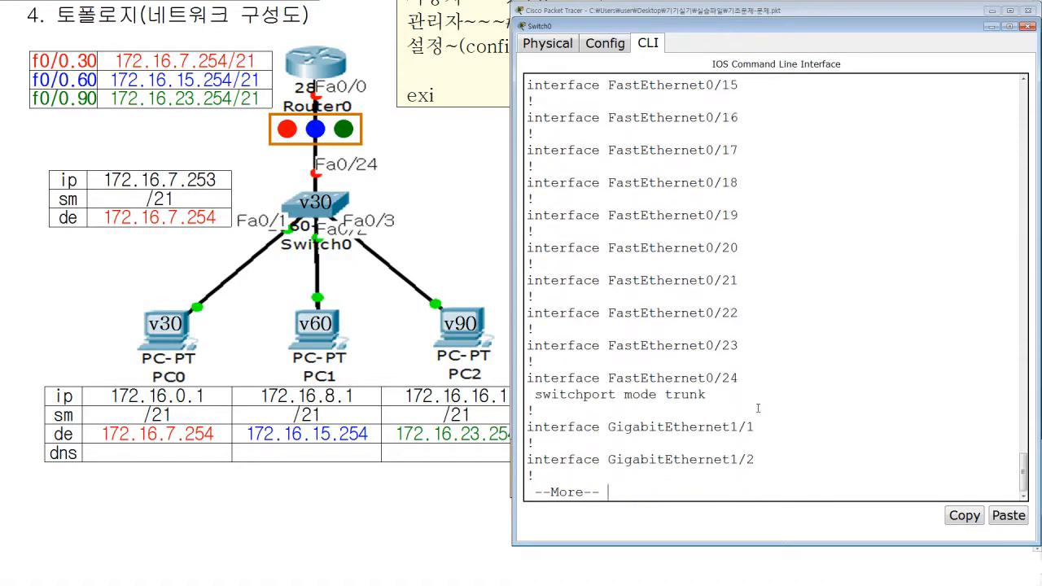
key("Return")
key("Return")
key("Return")
key("Return")
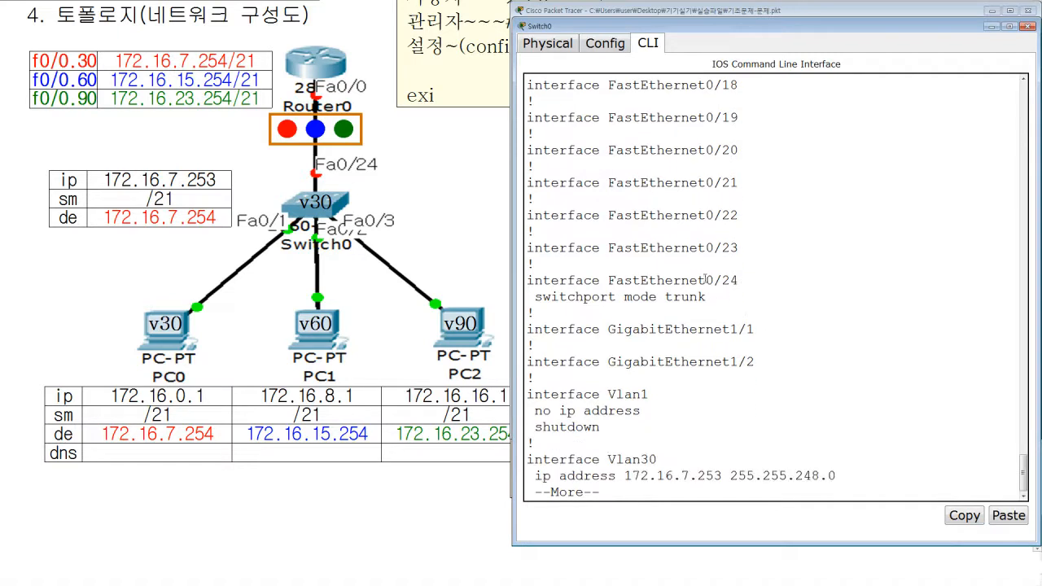
Step: Mark port 0/24 and frame sw, mo and tr in its switchport mode trunk line, and clear the marks and selection
left_click_drag(707, 280, 746, 288)
mouse_move(662, 288)
left_mouse_down()
mouse_move(686, 303)
mouse_move(671, 301)
left_mouse_up()
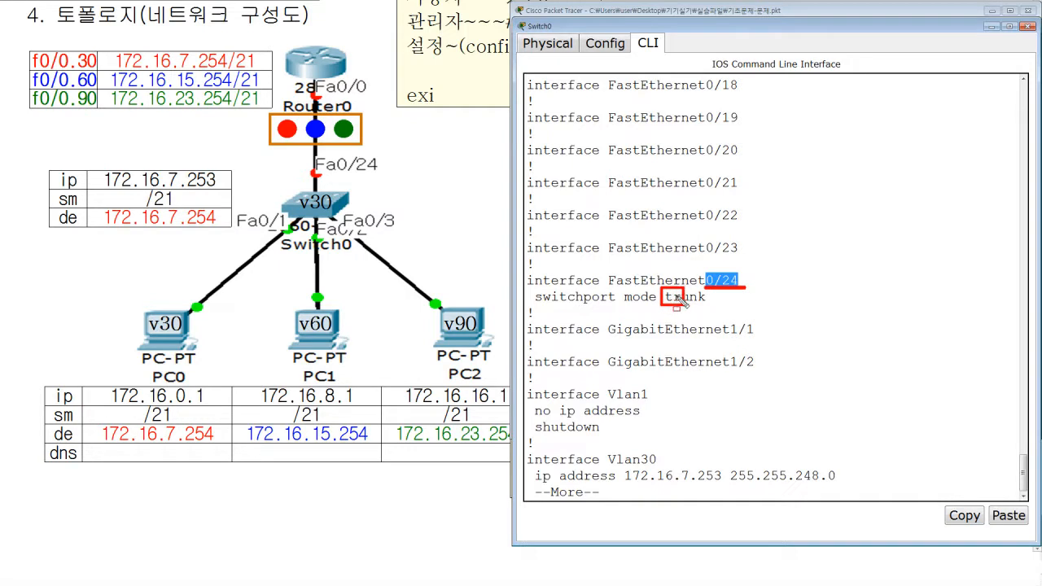
left_click_drag(537, 306, 553, 289)
left_click_drag(625, 288, 633, 307)
left_click_drag(529, 299, 656, 299)
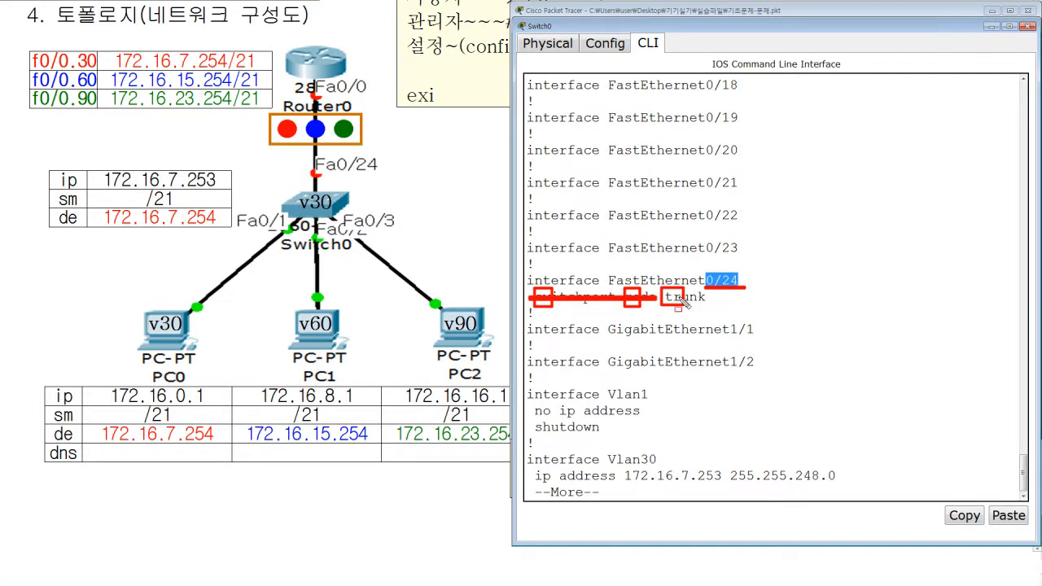
key("Escape")
left_click(784, 301)
Step: Page the running configuration past the default gateway down to the line vty 0 4 entry
key("Return")
key("Return")
key("Return")
key("Return")
key("Return")
key("Return")
key("Return")
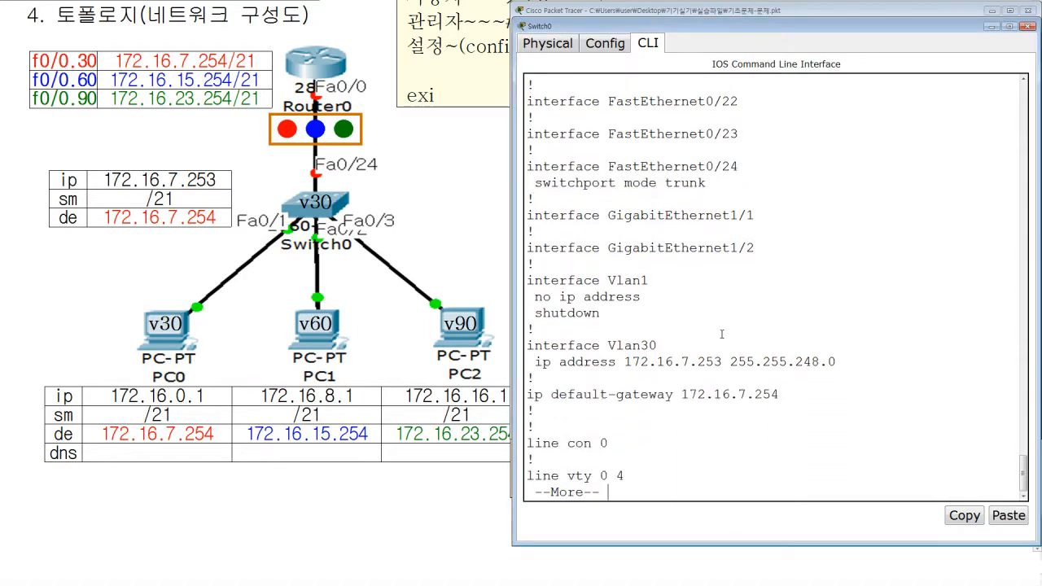
Step: Frame the GigabitEthernet1/1, GigabitEthernet1/2 and Vlan1 entries, strike through their lines, and clear all the marks
key("ctrl+2")
mouse_move(525, 203)
left_mouse_down()
mouse_move(766, 267)
mouse_move(762, 327)
left_mouse_up()
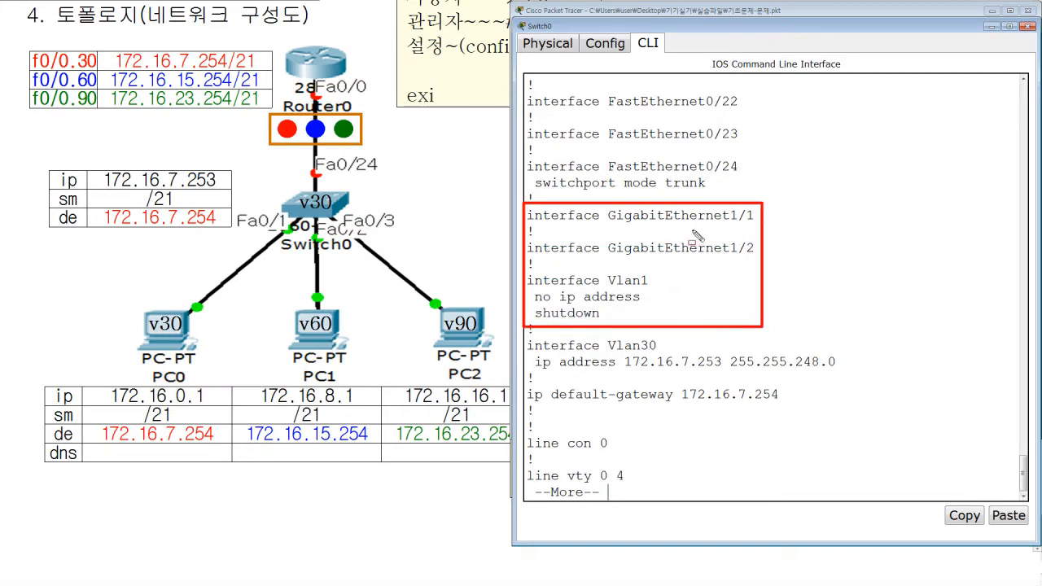
left_click_drag(529, 216, 768, 217)
left_click_drag(528, 249, 782, 249)
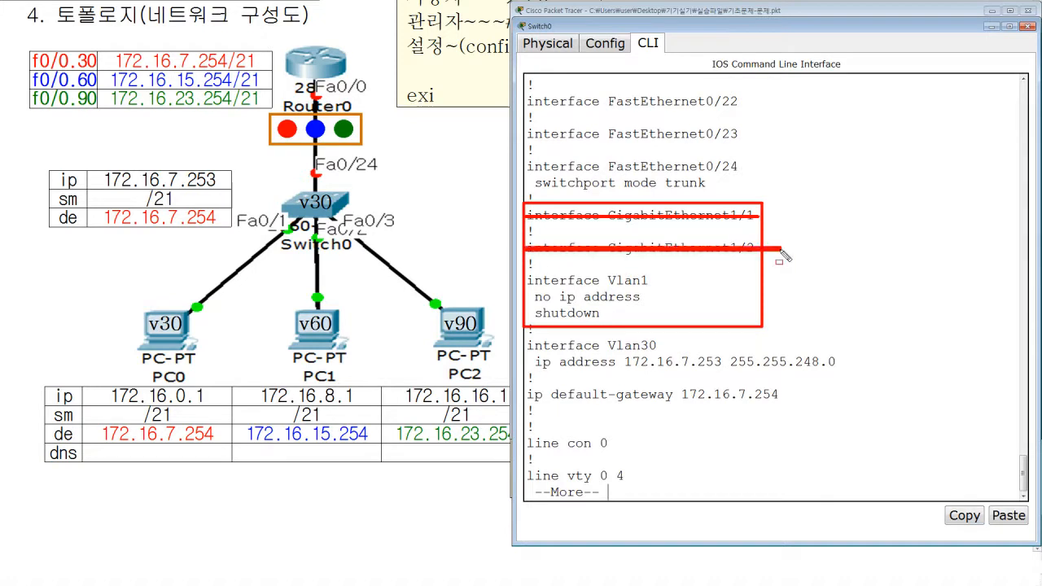
left_click_drag(529, 281, 650, 288)
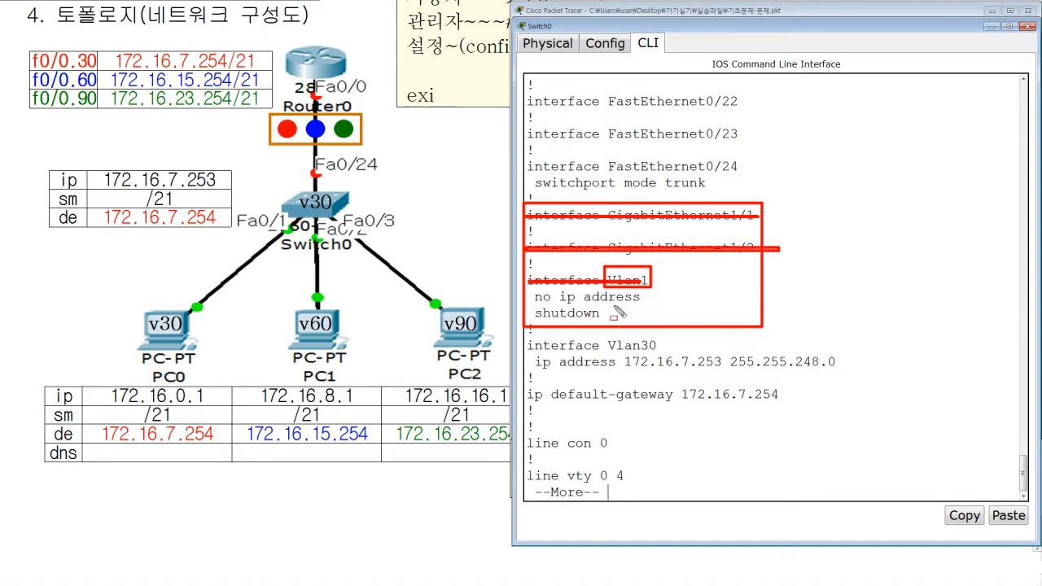
left_click_drag(533, 298, 664, 298)
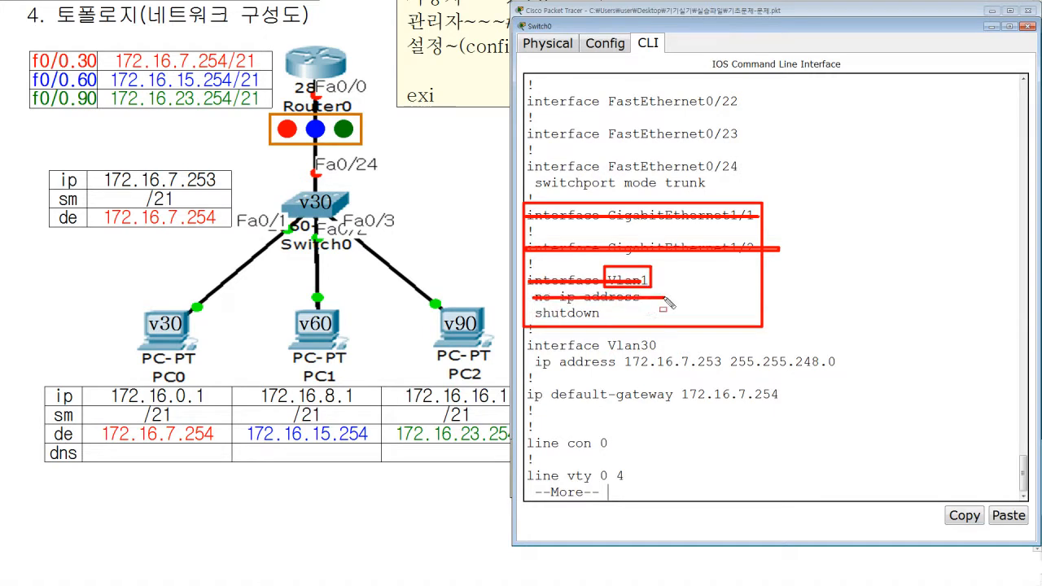
key("Escape")
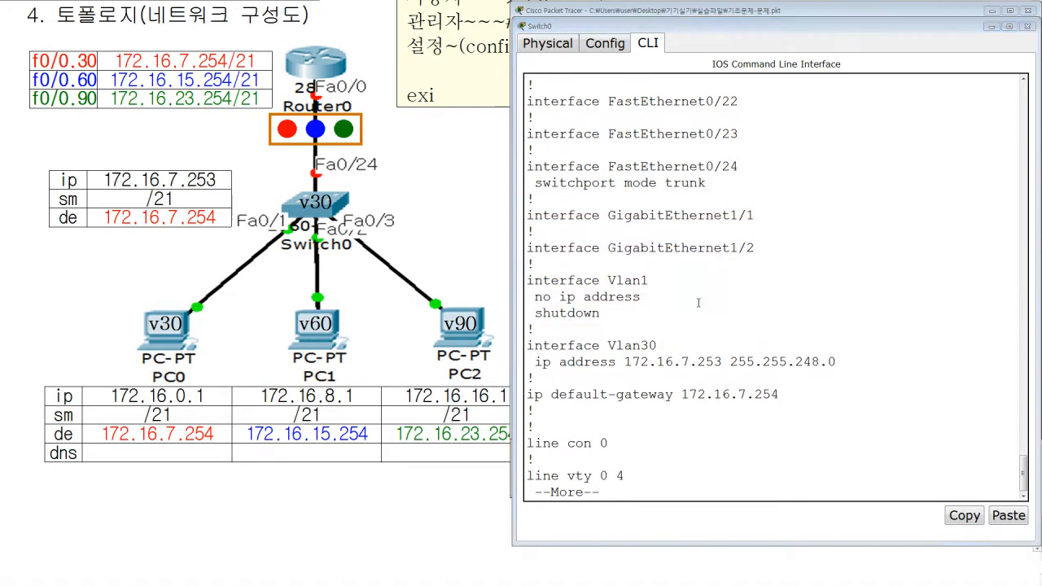
Step: Frame Vlan30 and underline its ip address, mask 255.255.248.0 and the default gateway 172.16.7.254
key("ctrl+2")
mouse_move(604, 334)
left_mouse_down()
mouse_move(612, 349)
mouse_move(658, 355)
left_mouse_up()
mouse_move(528, 351)
left_mouse_down()
mouse_move(550, 351)
mouse_move(571, 368)
mouse_move(839, 368)
left_mouse_up()
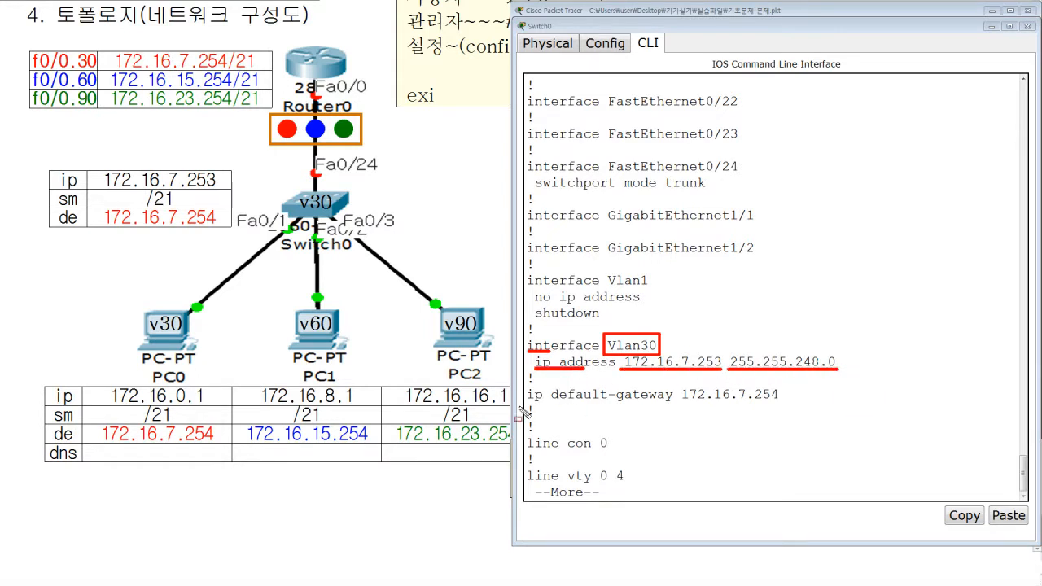
left_click_drag(521, 402, 568, 402)
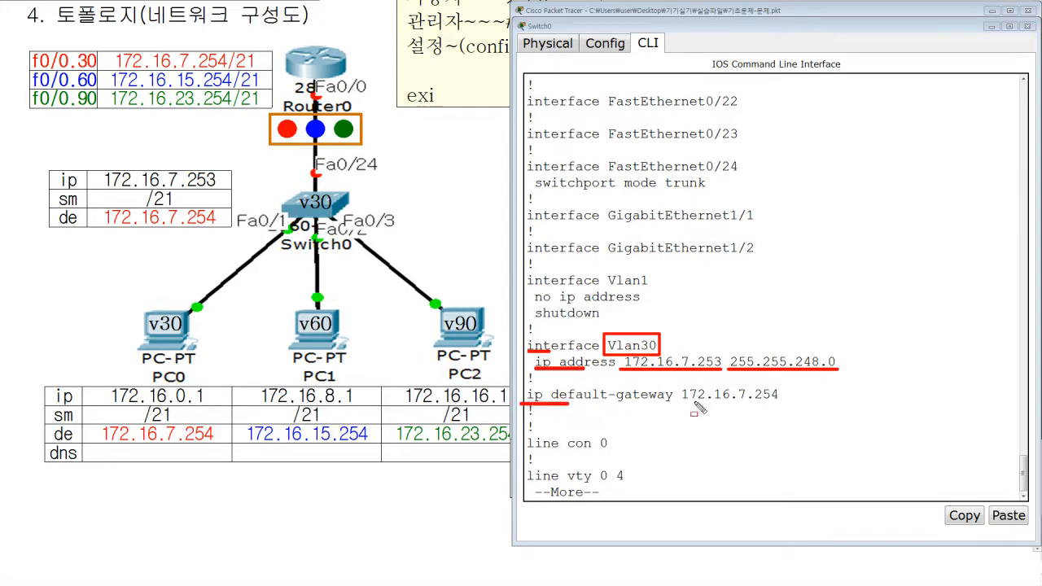
left_click_drag(679, 401, 782, 402)
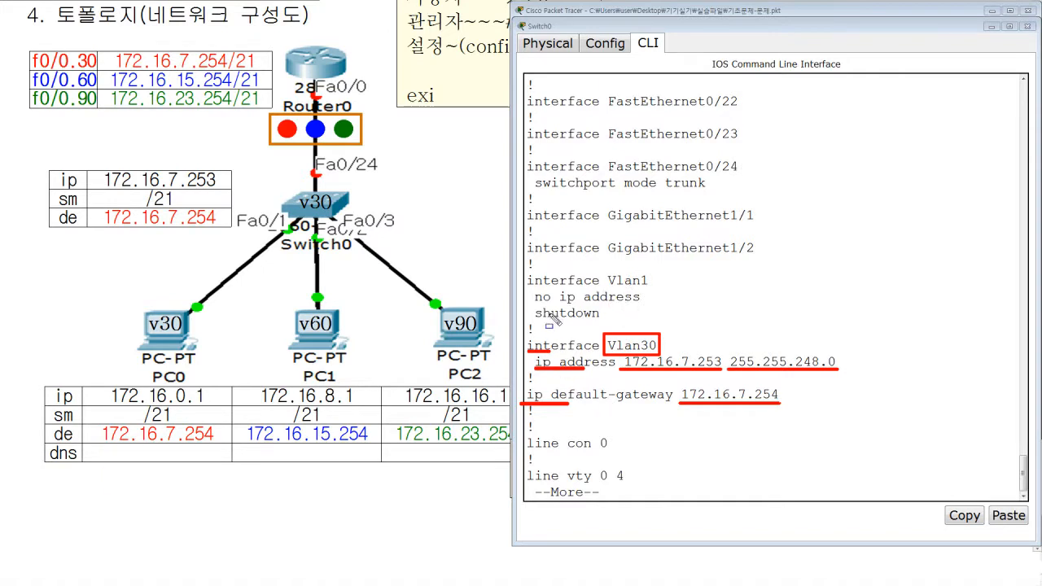
Step: Mark Vlan1, no ip address and shutdown in blue, frame the empty line under Vlan30's address, and clear all the marks
left_click_drag(608, 287, 649, 286)
left_click_drag(534, 304, 610, 304)
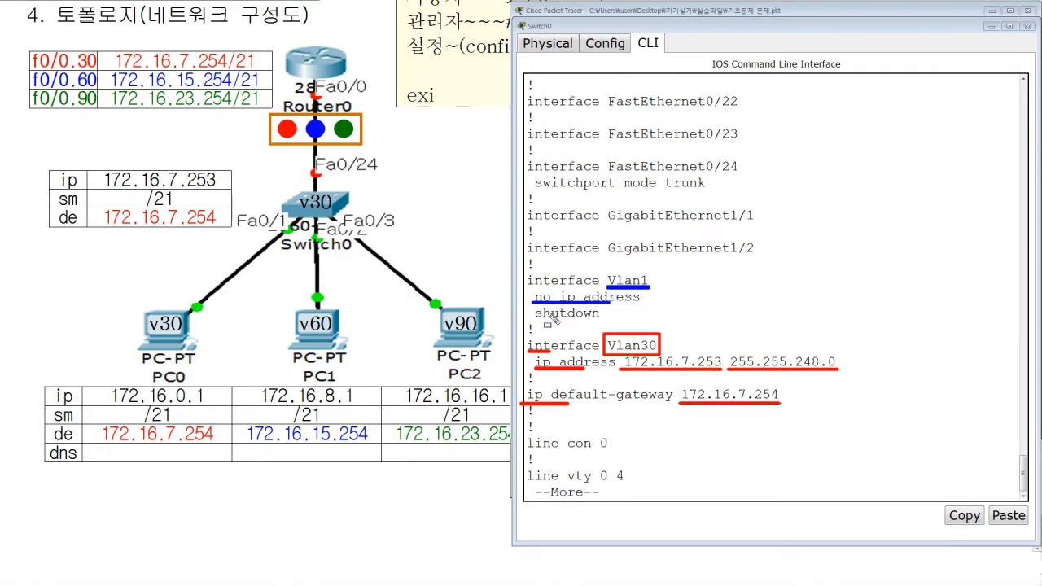
left_click_drag(535, 321, 552, 322)
left_click_drag(527, 373, 643, 386)
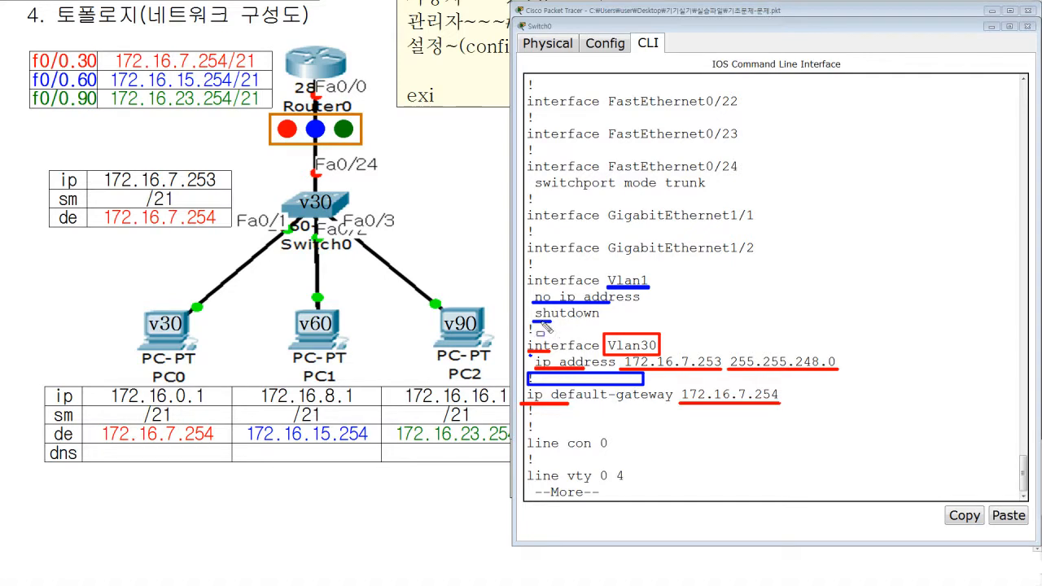
mouse_move(530, 306)
left_mouse_down()
mouse_move(550, 326)
mouse_move(608, 329)
left_mouse_up()
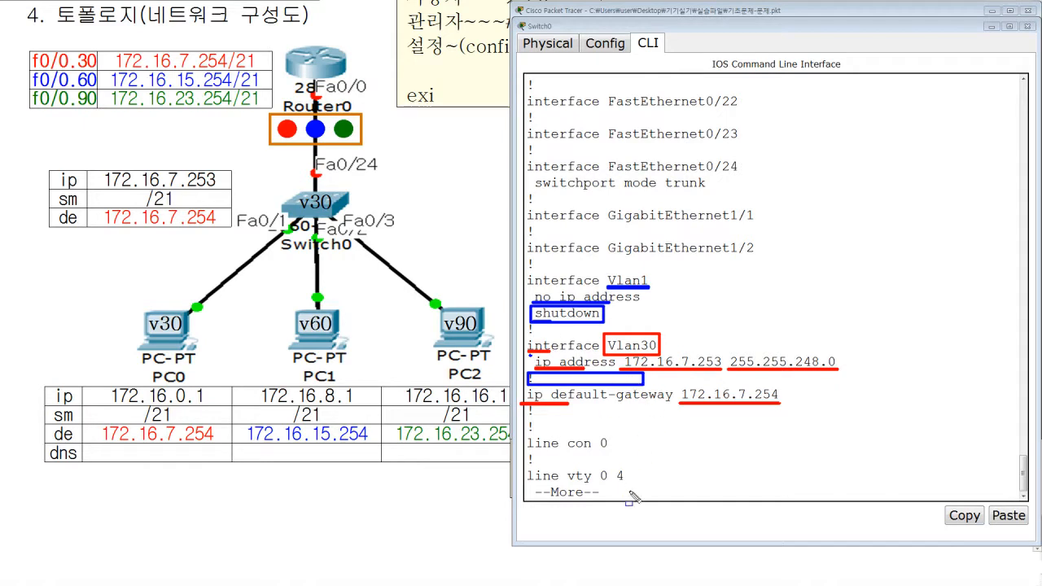
key("Escape")
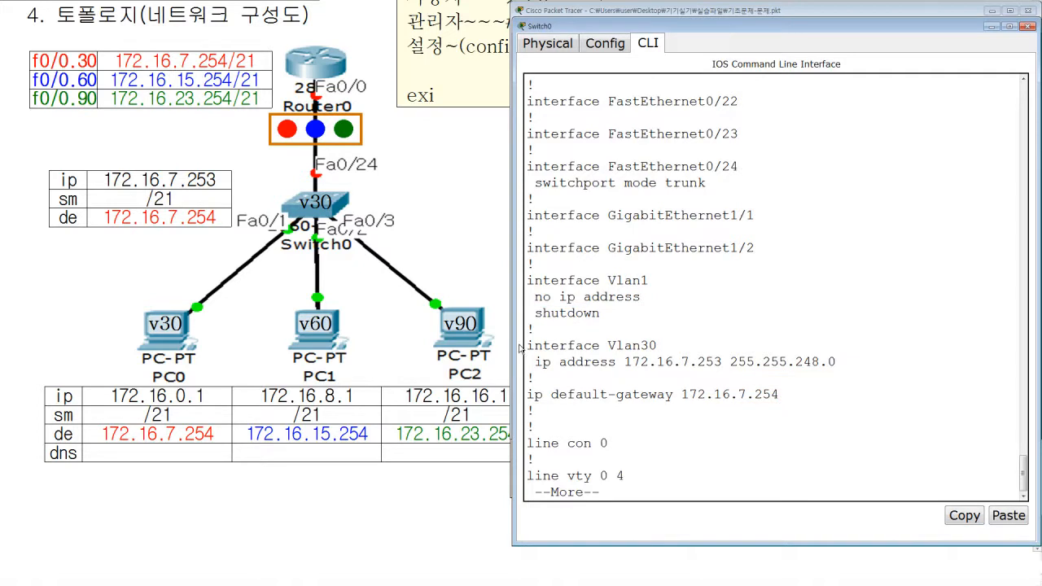
Step: Highlight the Vlan30 and default-gateway lines, and check the ends of the IP address, subnet mask and gateway address
left_click_drag(525, 345, 769, 412)
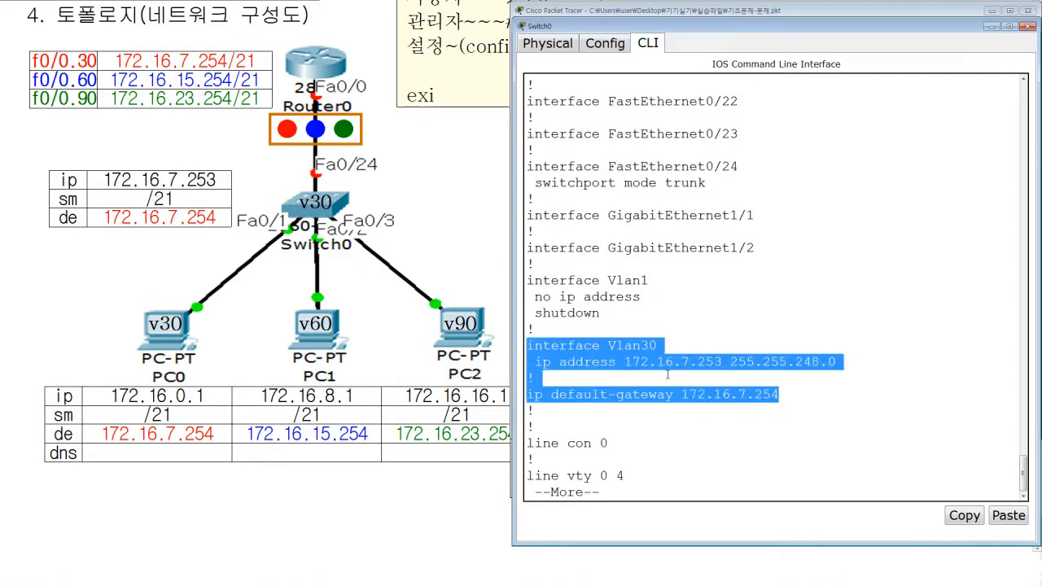
left_click(718, 368)
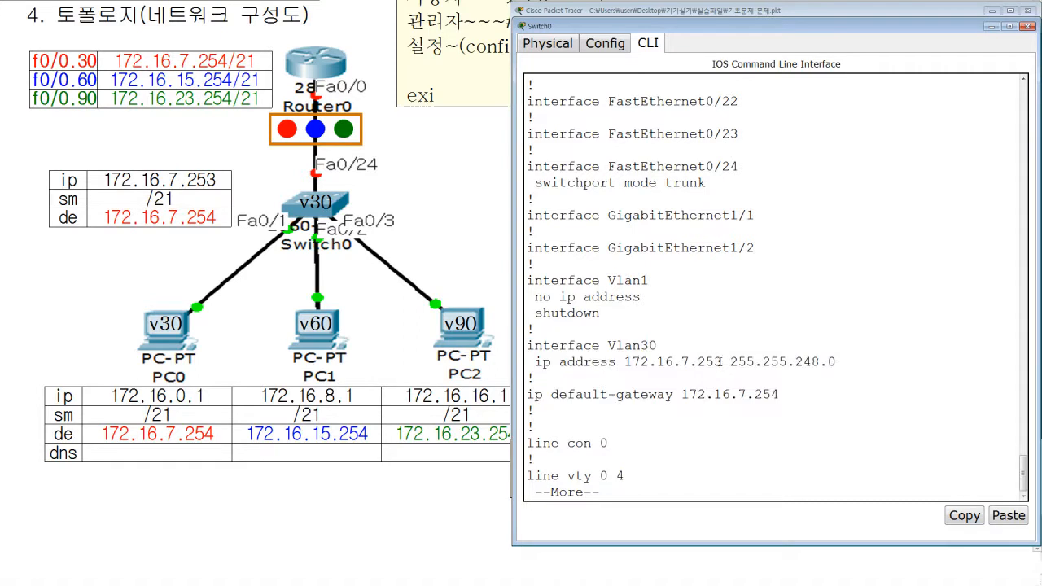
left_click_drag(717, 361, 722, 364)
left_click_drag(796, 363, 824, 364)
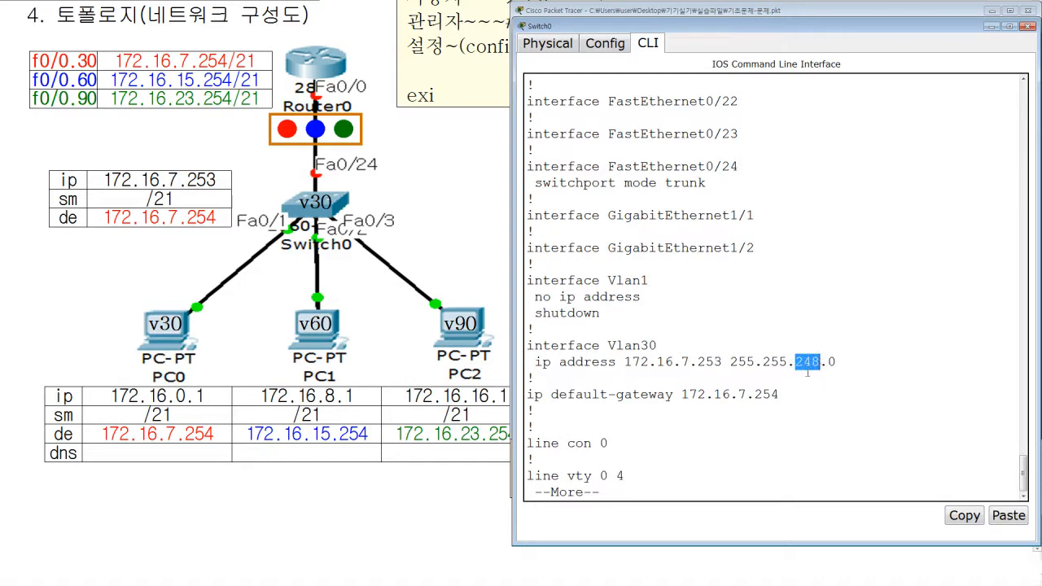
left_click_drag(754, 395, 784, 395)
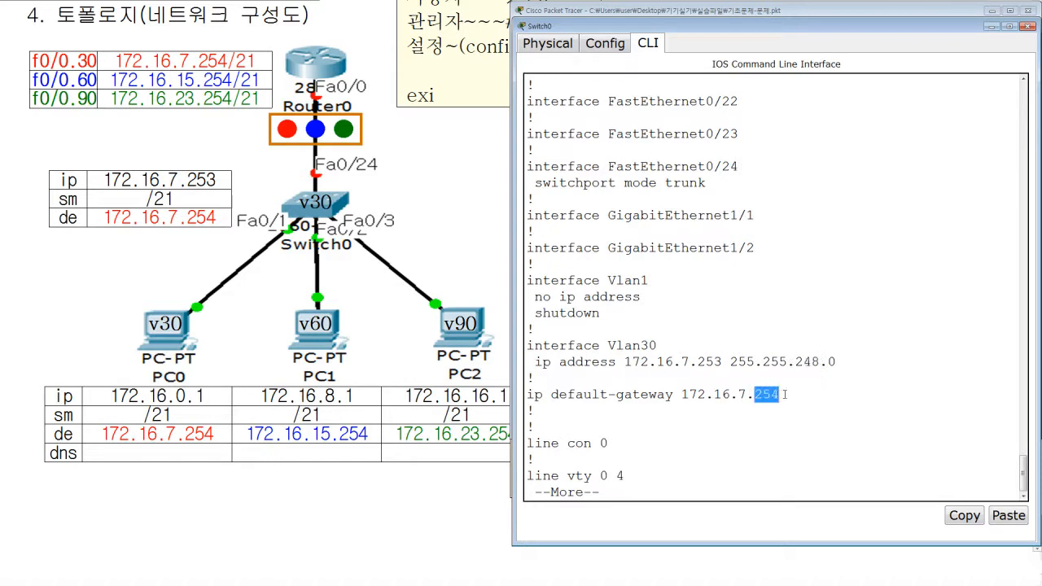
Step: Page through the rest of the running configuration to its end and return to the Switch(config)# prompt
left_click(626, 494)
left_click_drag(536, 493, 622, 493)
left_click(663, 492)
key("Return")
key("Return")
key("Return")
key("Return")
key("Return")
key("Return")
key("Return")
key("Return")
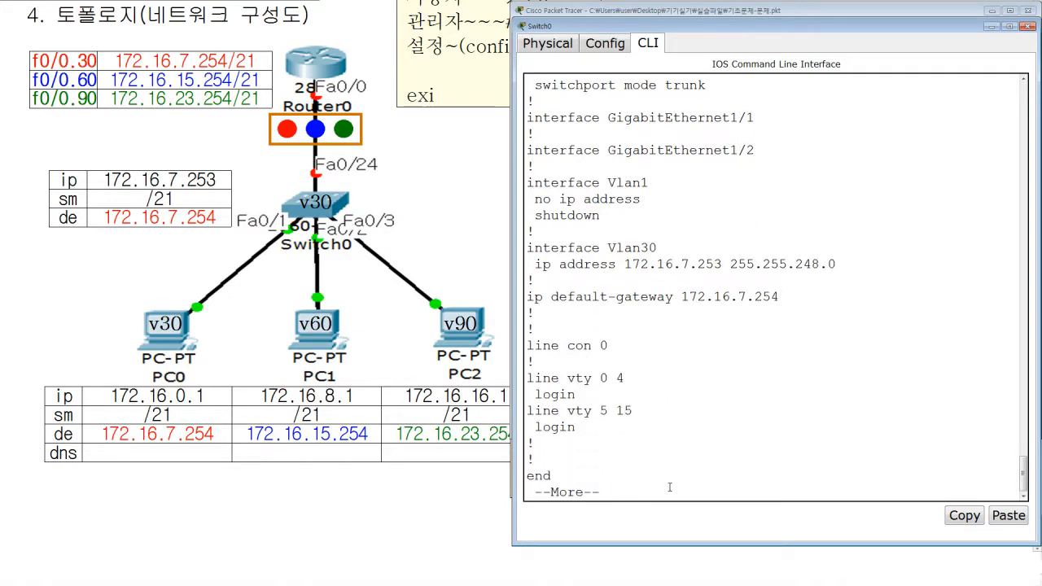
key("Return")
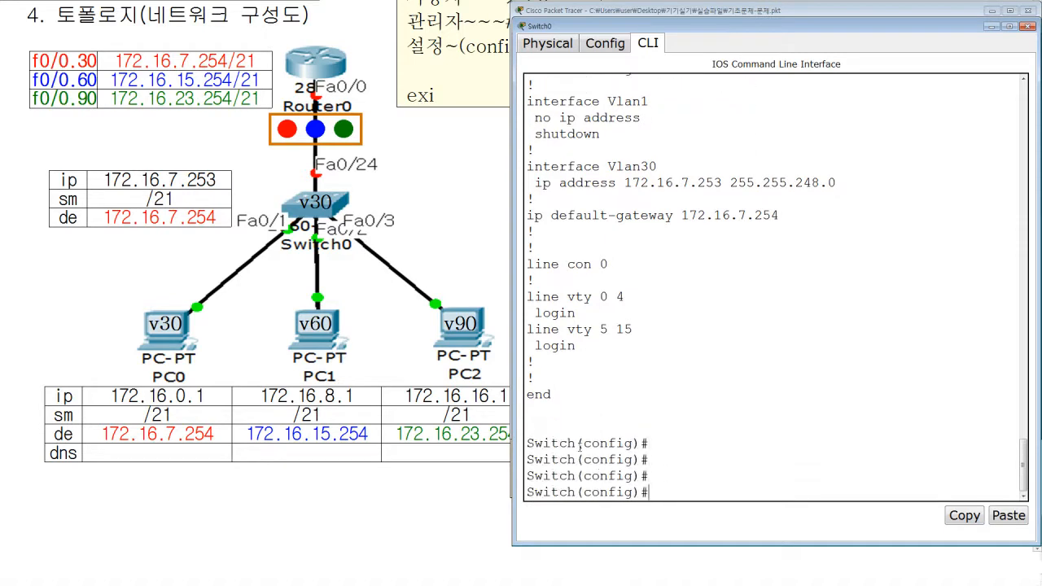
Step: Highlight the config prompt, the Vlan30 address and default gateway values, and the lines from interface Vlan30 through ip default-gateway
left_click_drag(576, 444, 653, 445)
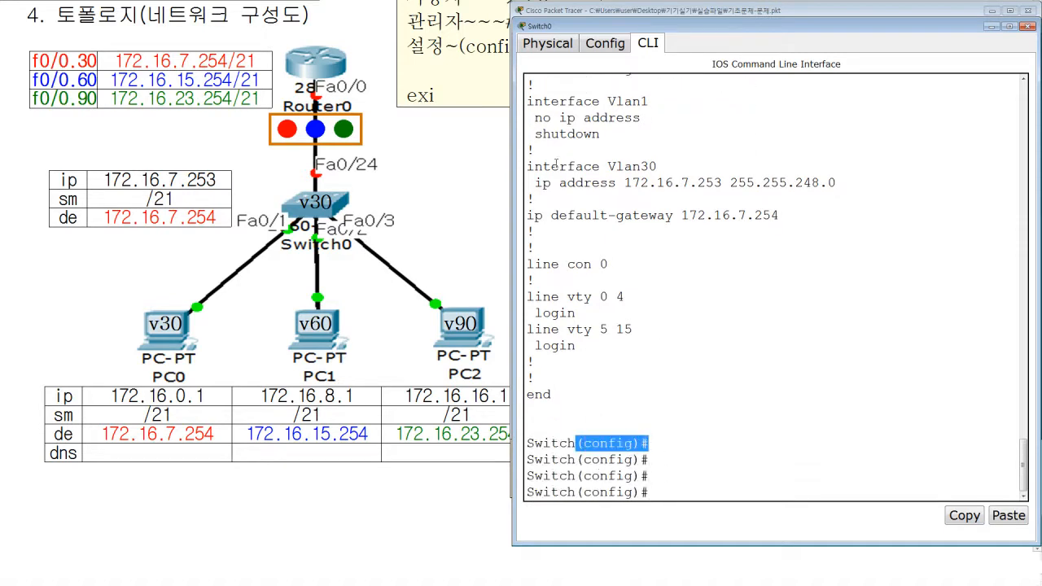
left_click_drag(624, 184, 796, 184)
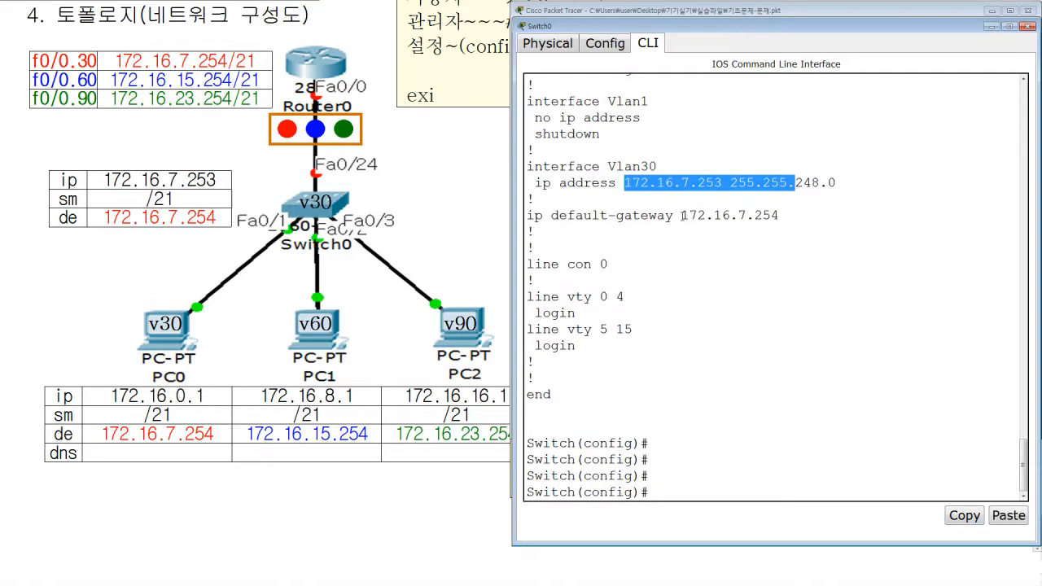
left_click_drag(683, 216, 780, 216)
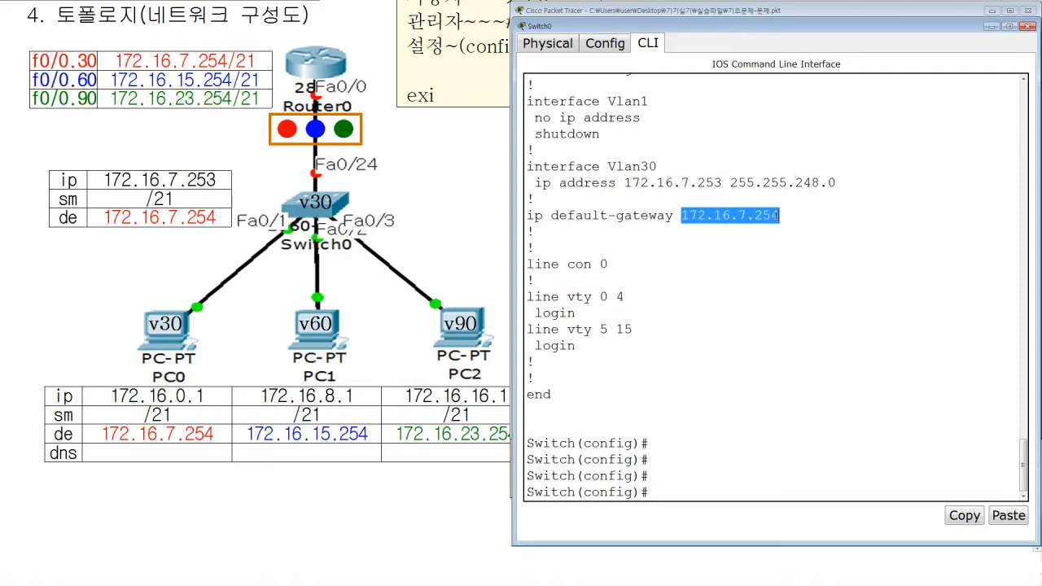
left_click(676, 481)
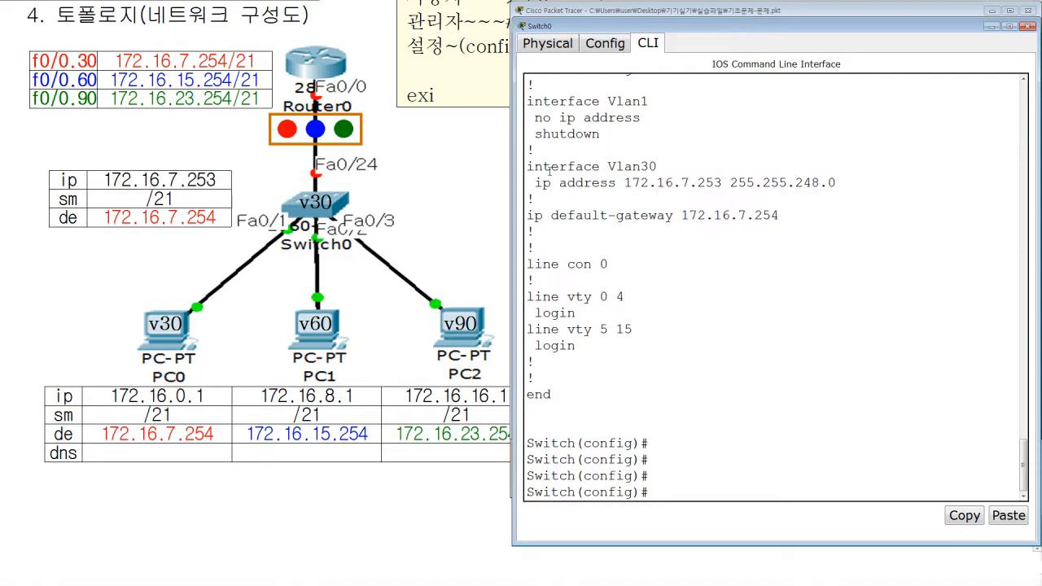
left_click_drag(527, 166, 864, 222)
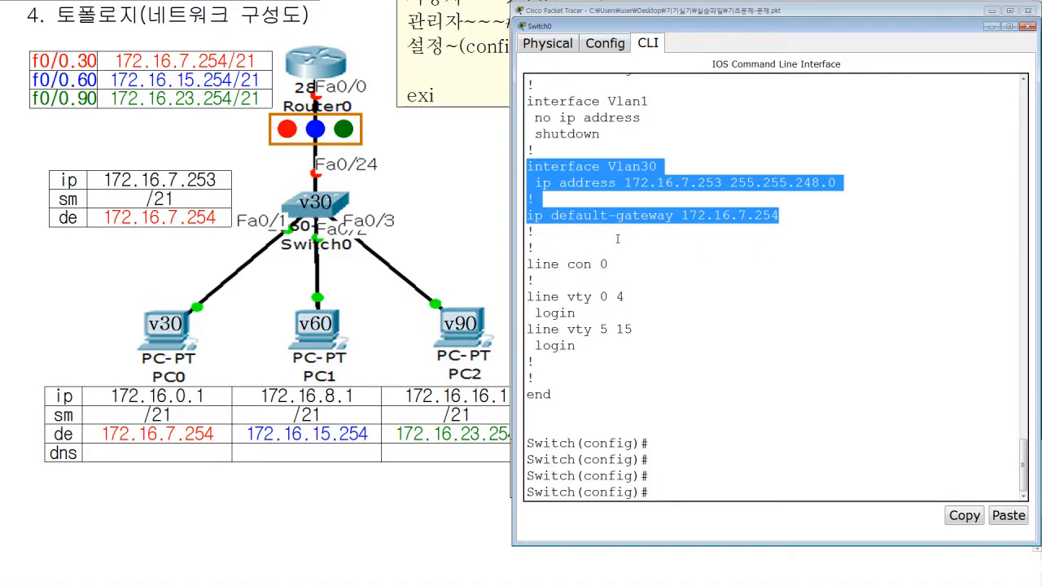
Step: Switch to the command notes document, highlight the verification commands do sh vlan and do sh run, and frame both in blue
left_click(483, 197)
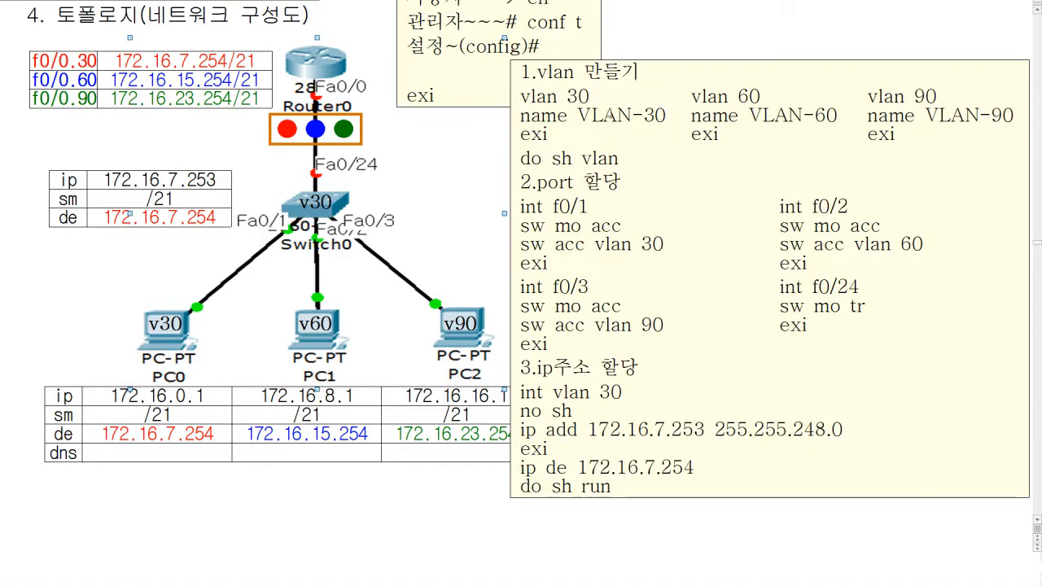
triple_click(597, 160)
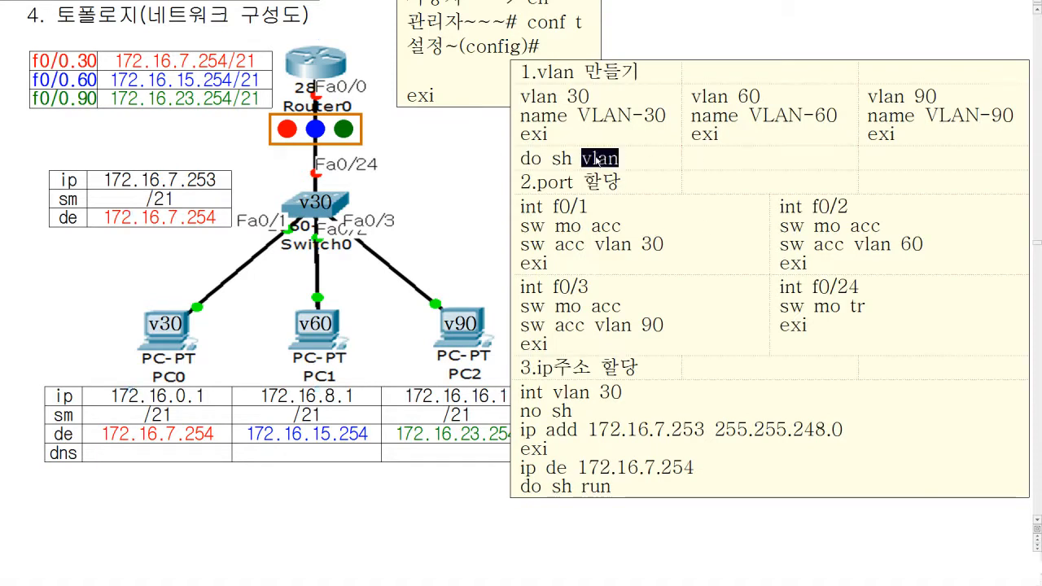
triple_click(593, 487)
left_click(615, 487)
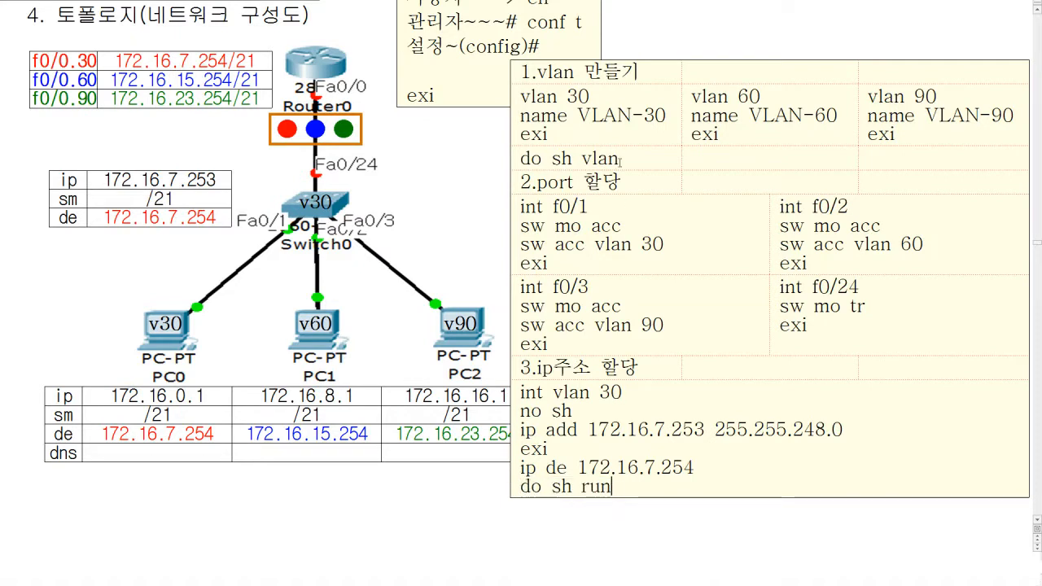
scroll(692, 337, "down", 1)
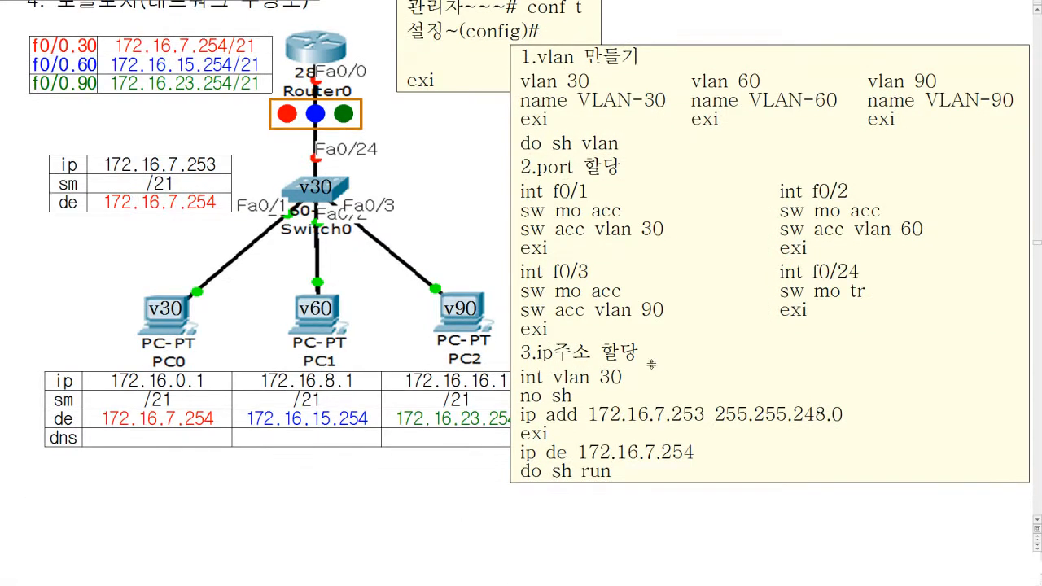
scroll(651, 364, "up", 2)
scroll(1024, 530, "down", 2)
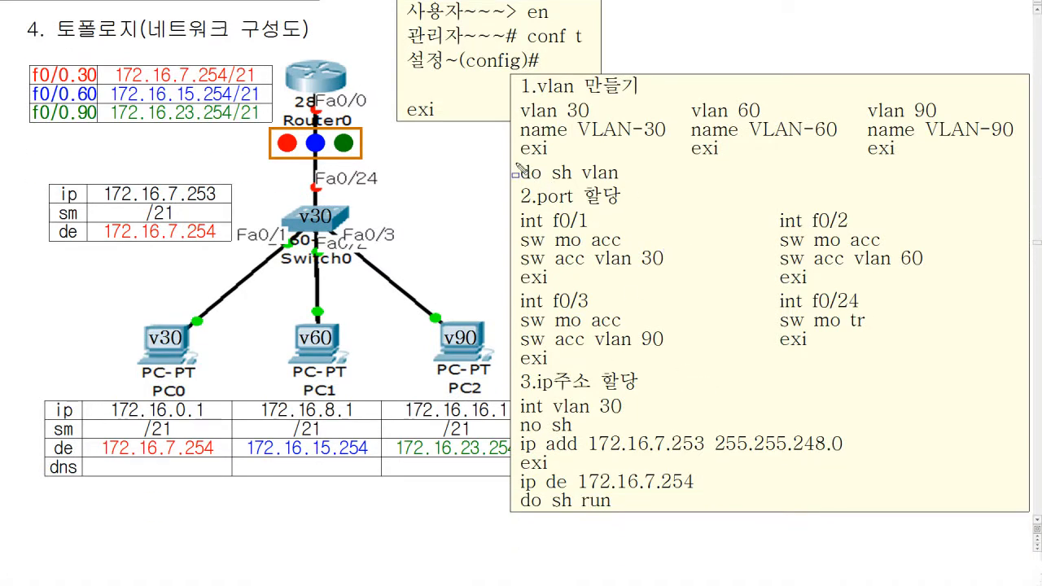
left_click_drag(512, 160, 625, 184)
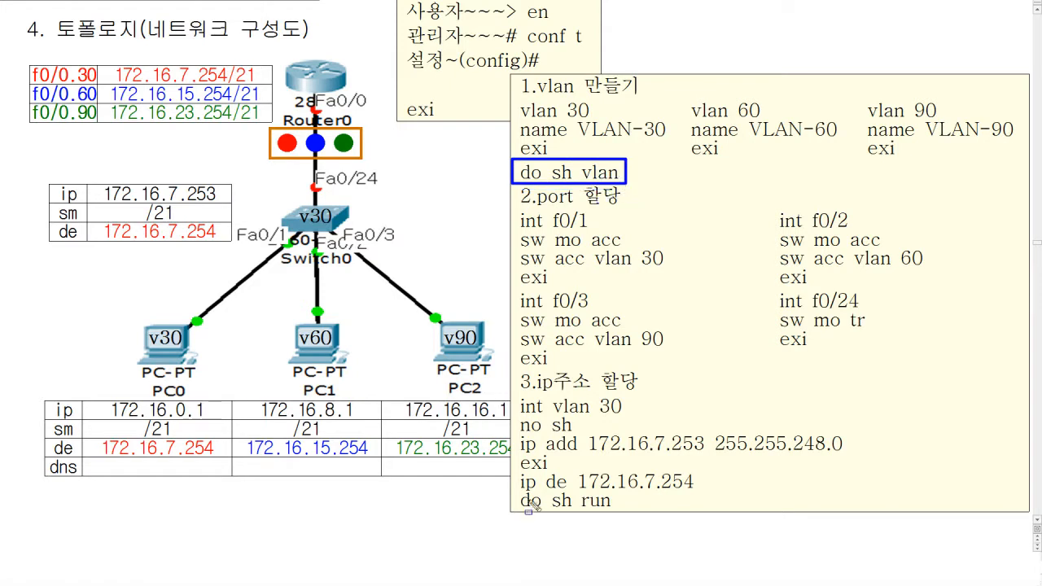
left_click_drag(513, 492, 623, 512)
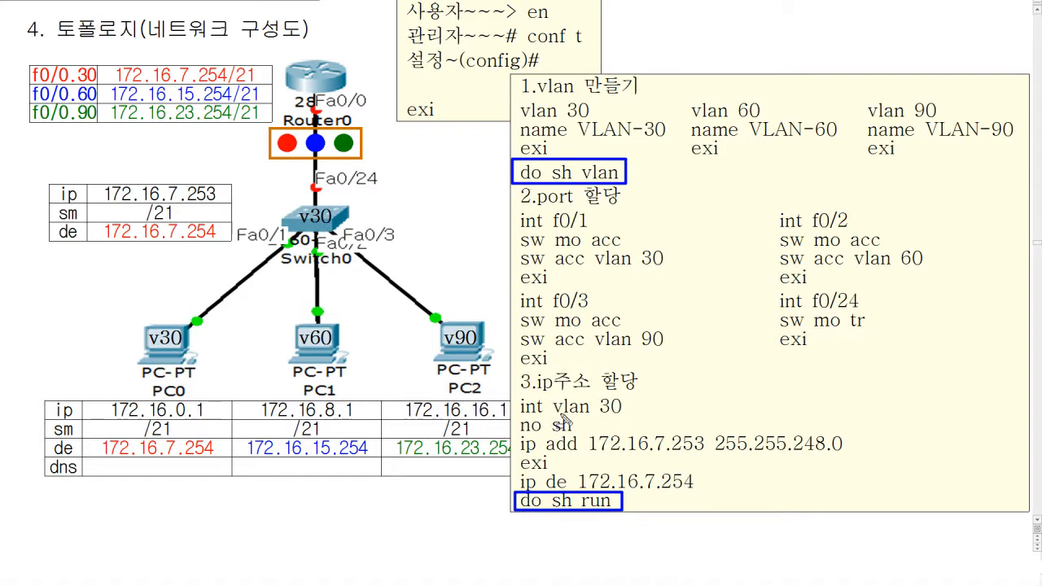
Step: Frame f0/1, f0/2, f0/3 and f0/24 in blue, underline sw mo acc under f0/3, and clear all the marks
left_click_drag(546, 208, 598, 230)
mouse_move(805, 199)
left_mouse_down()
mouse_move(839, 228)
mouse_move(860, 227)
left_mouse_up()
left_click_drag(549, 290, 592, 310)
left_click_drag(809, 290, 868, 311)
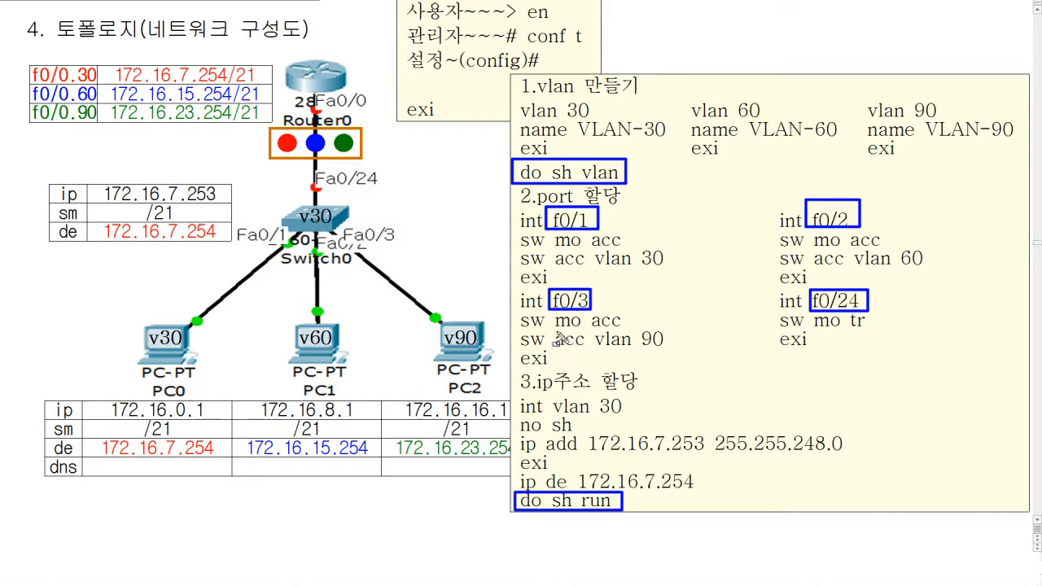
left_click_drag(521, 327, 619, 328)
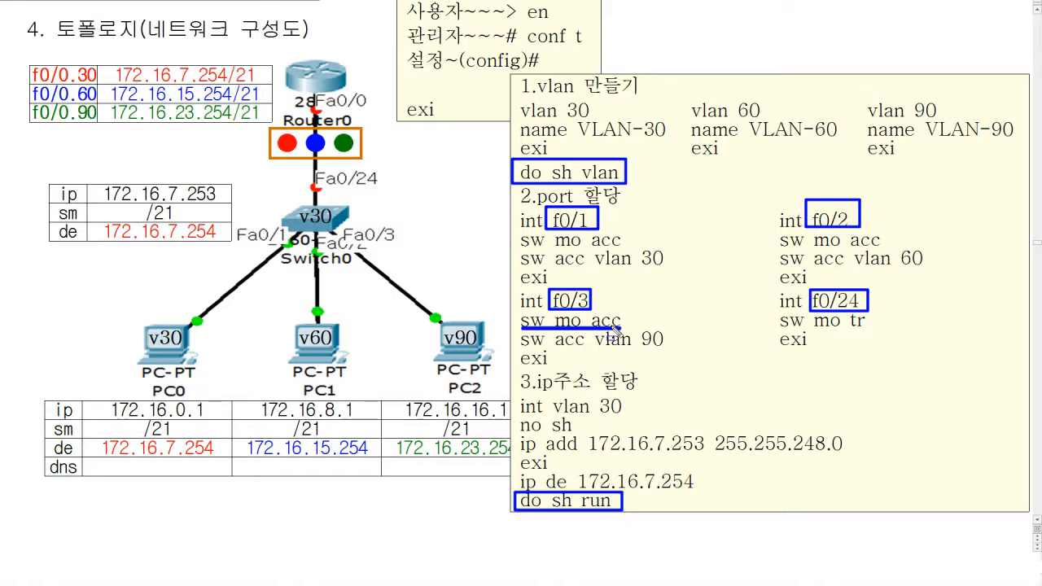
key("e")
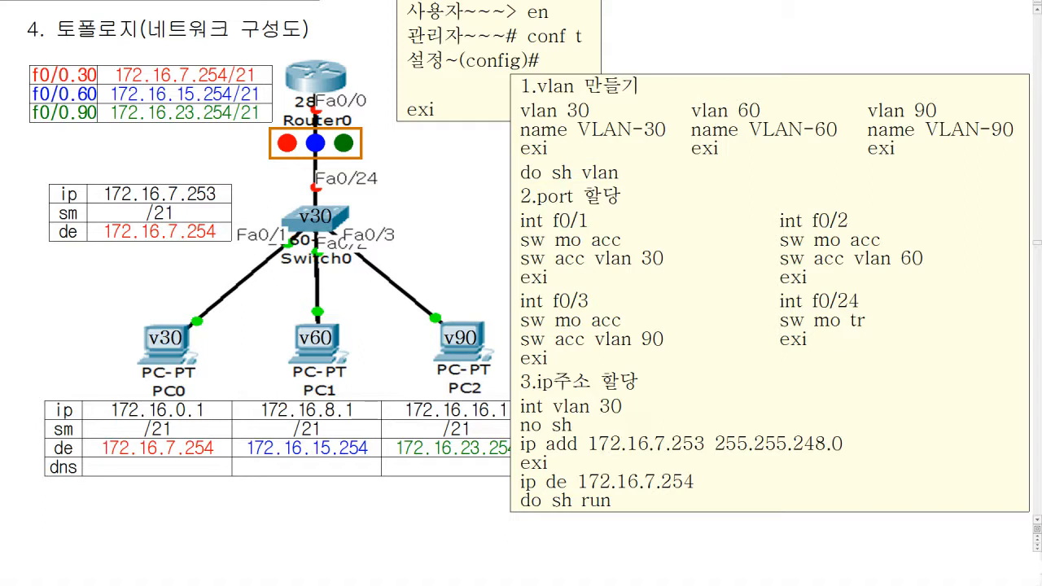
Step: Switch back to the Packet Tracer topology and cancel exiting the program so the file stays open
key("alt+Tab")
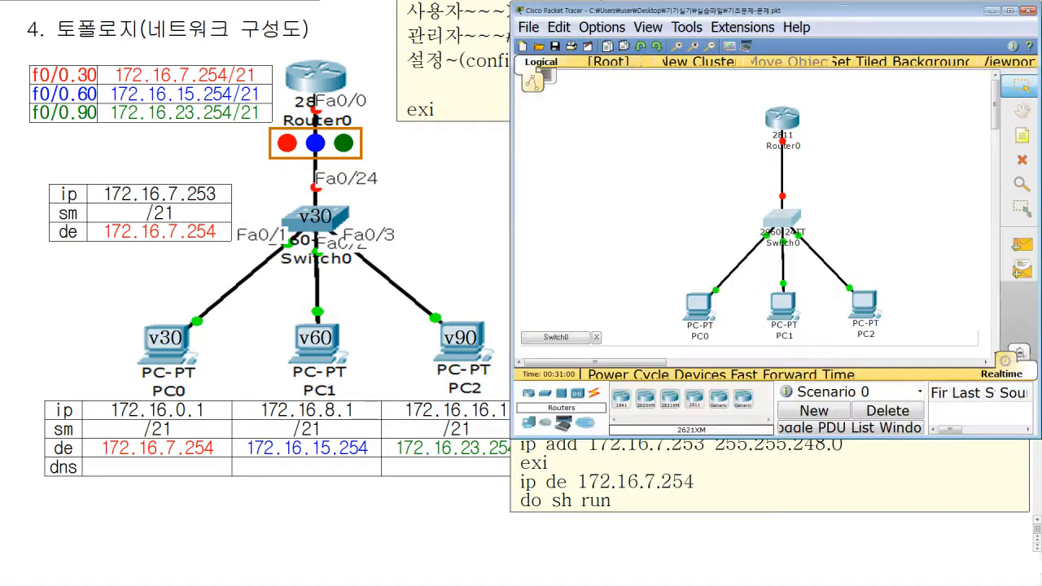
left_click(1026, 15)
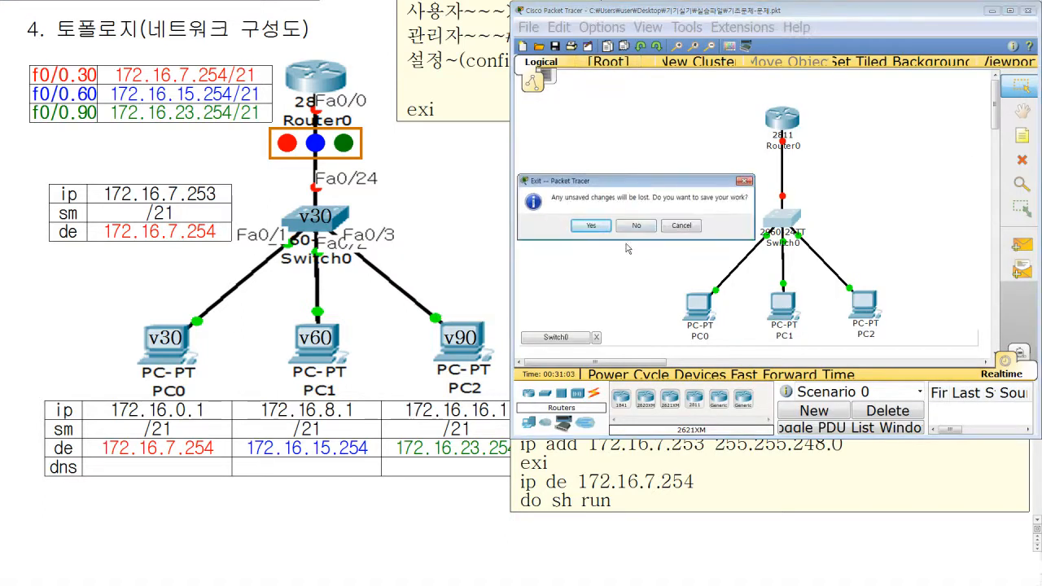
left_click(691, 229)
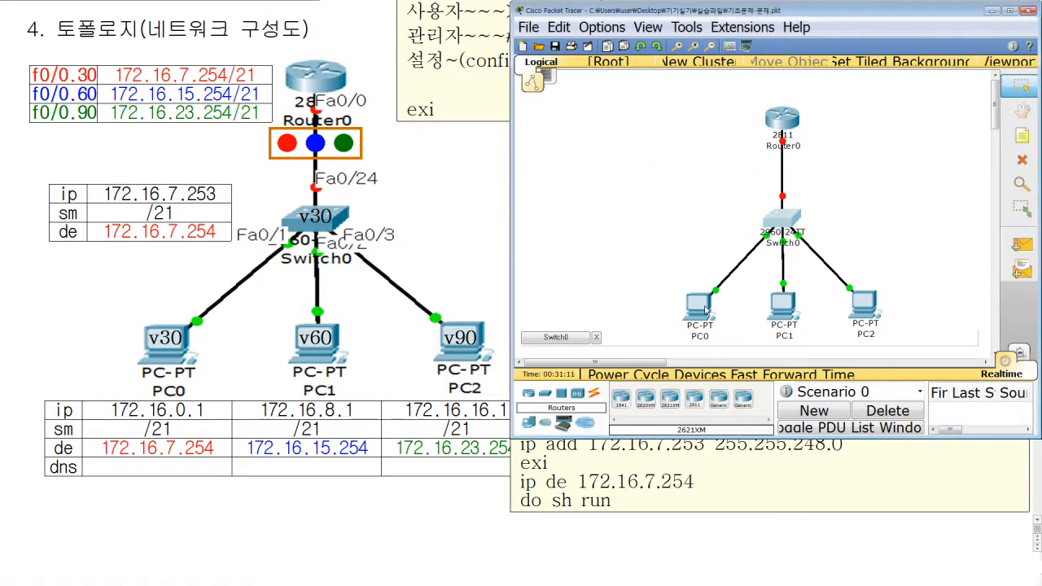